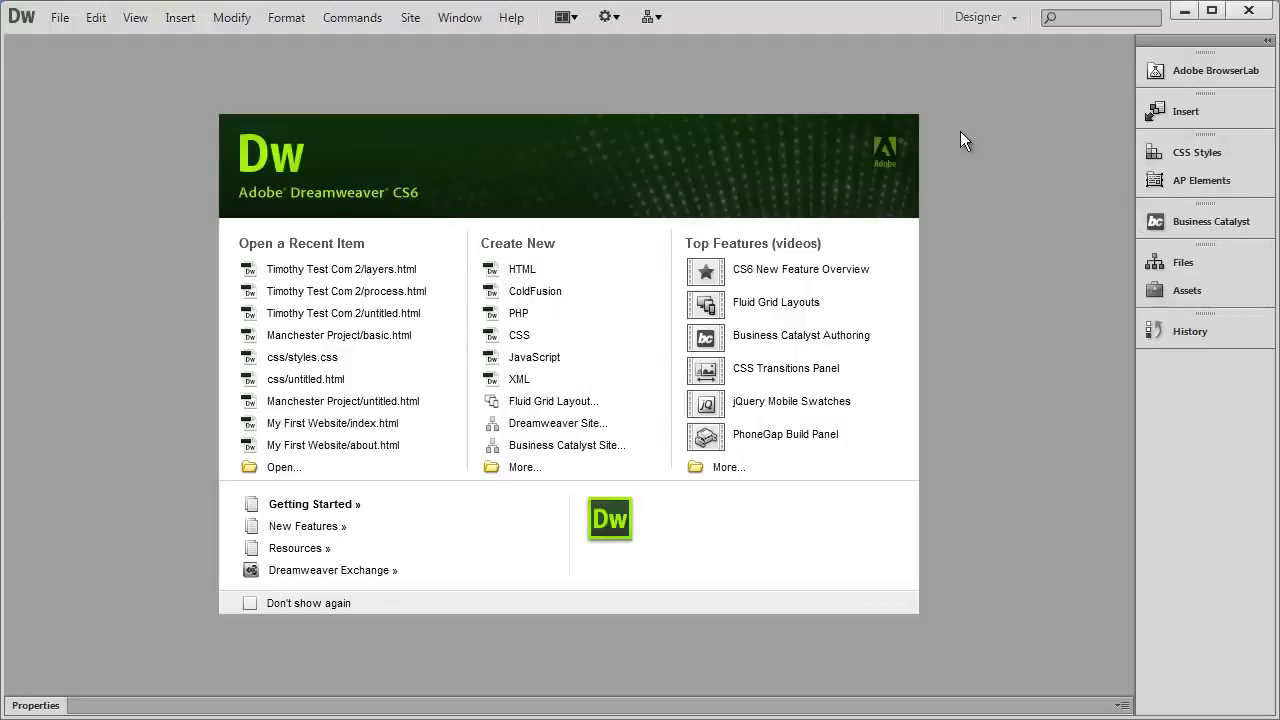
Minimize the open program and create a folder named "My First Website" on the desktop
click(1184, 11)
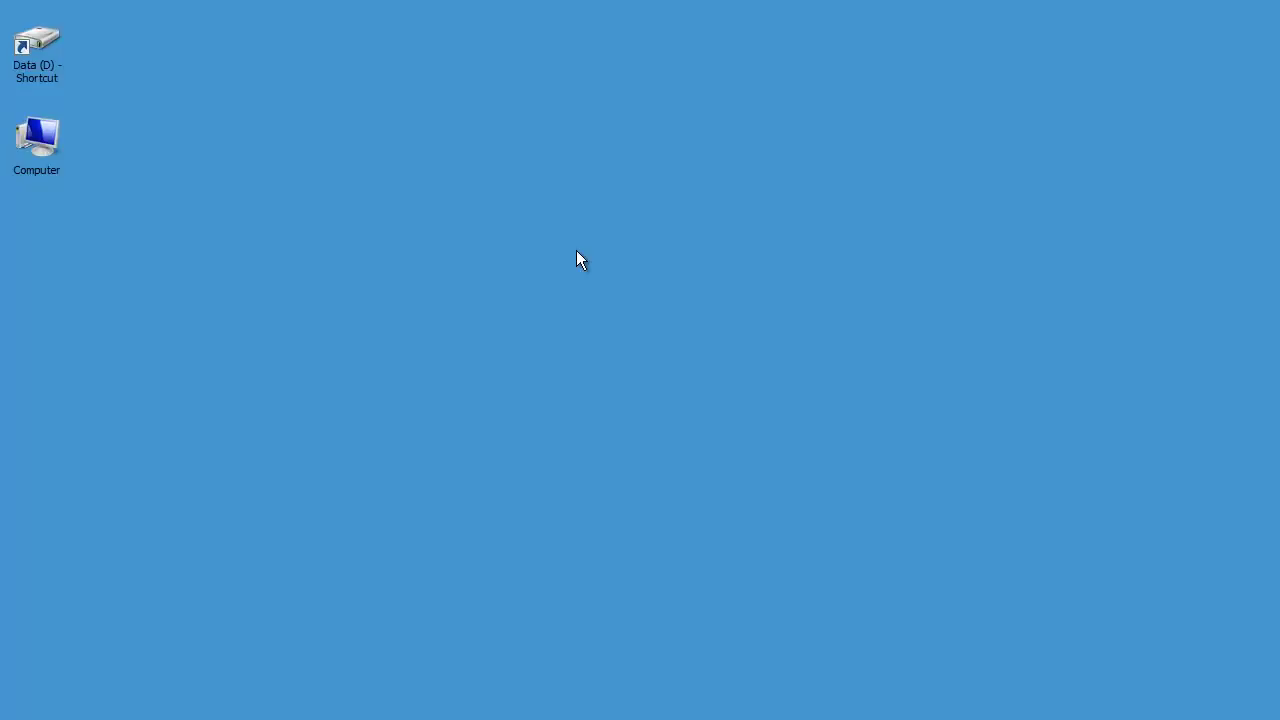
right_click(549, 198)
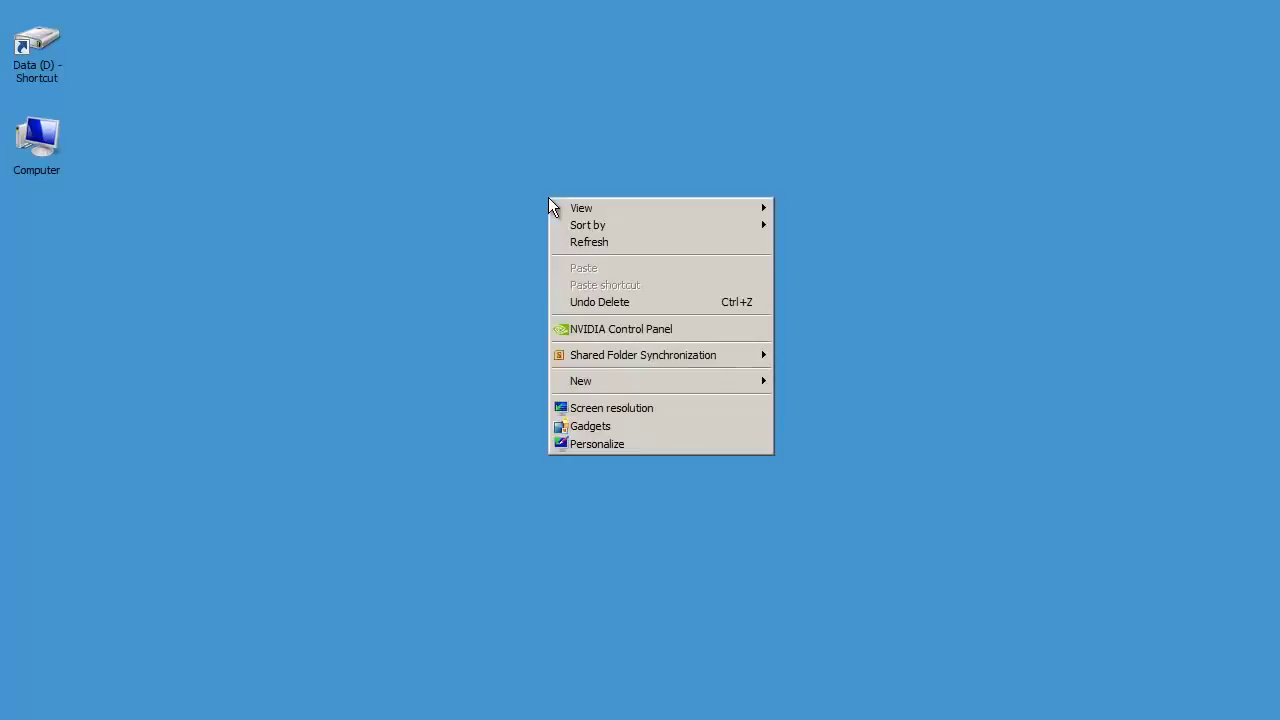
mouse_move(596, 384)
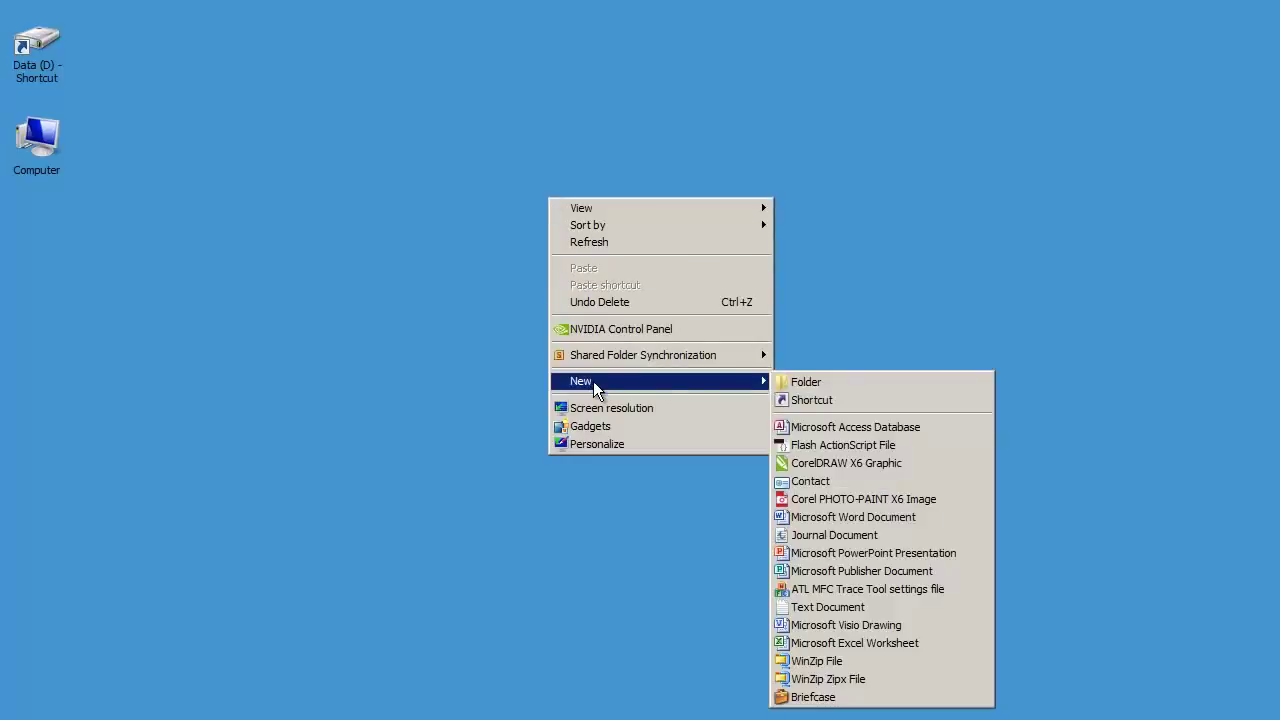
click(806, 383)
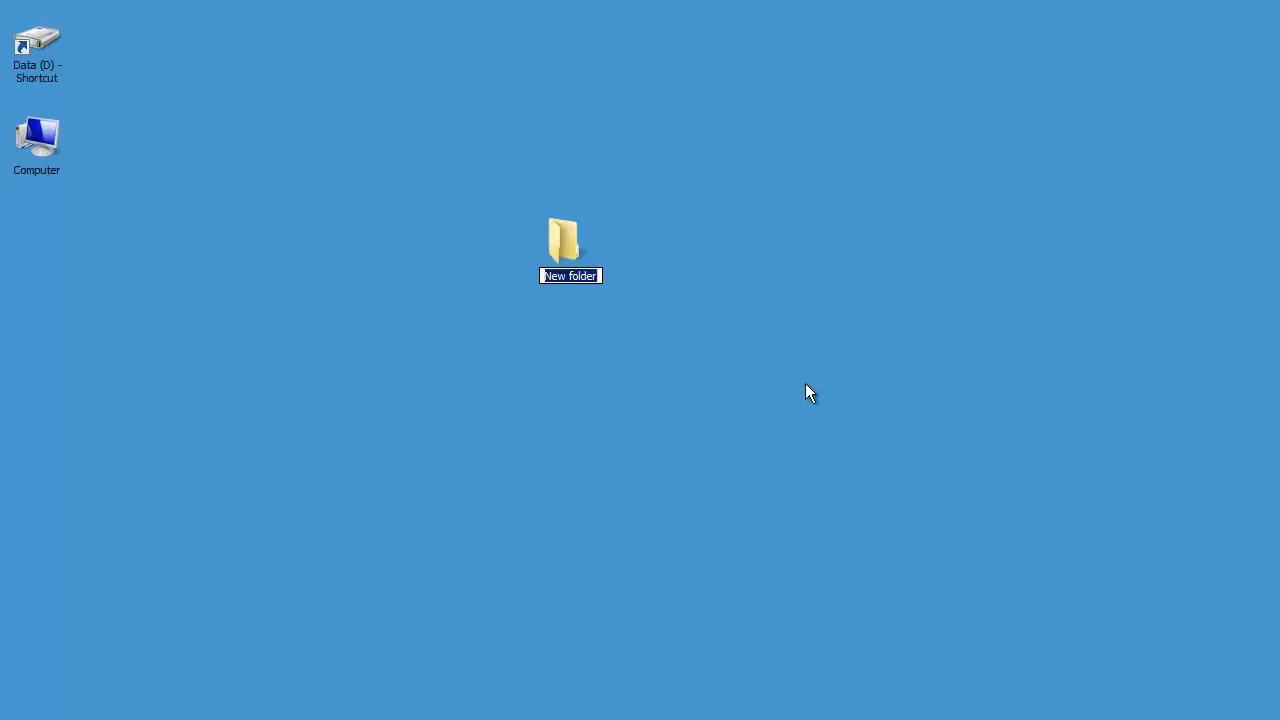
text(My First)
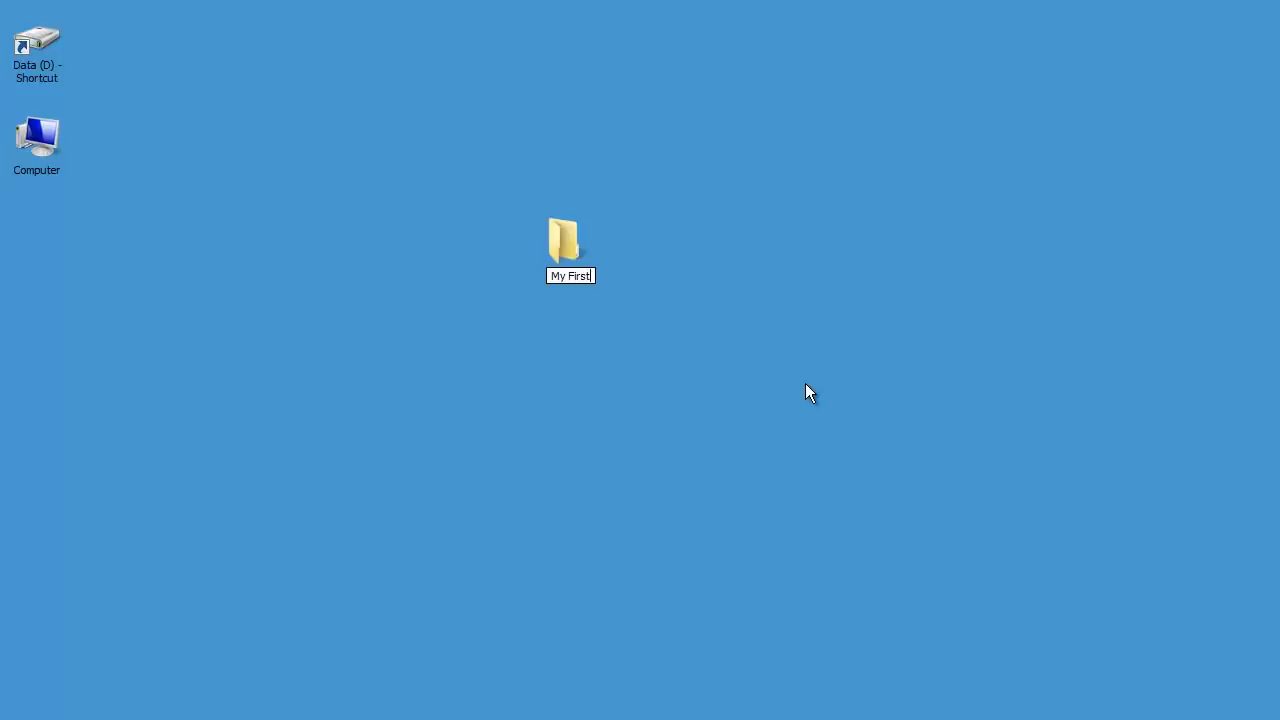
text( Website)
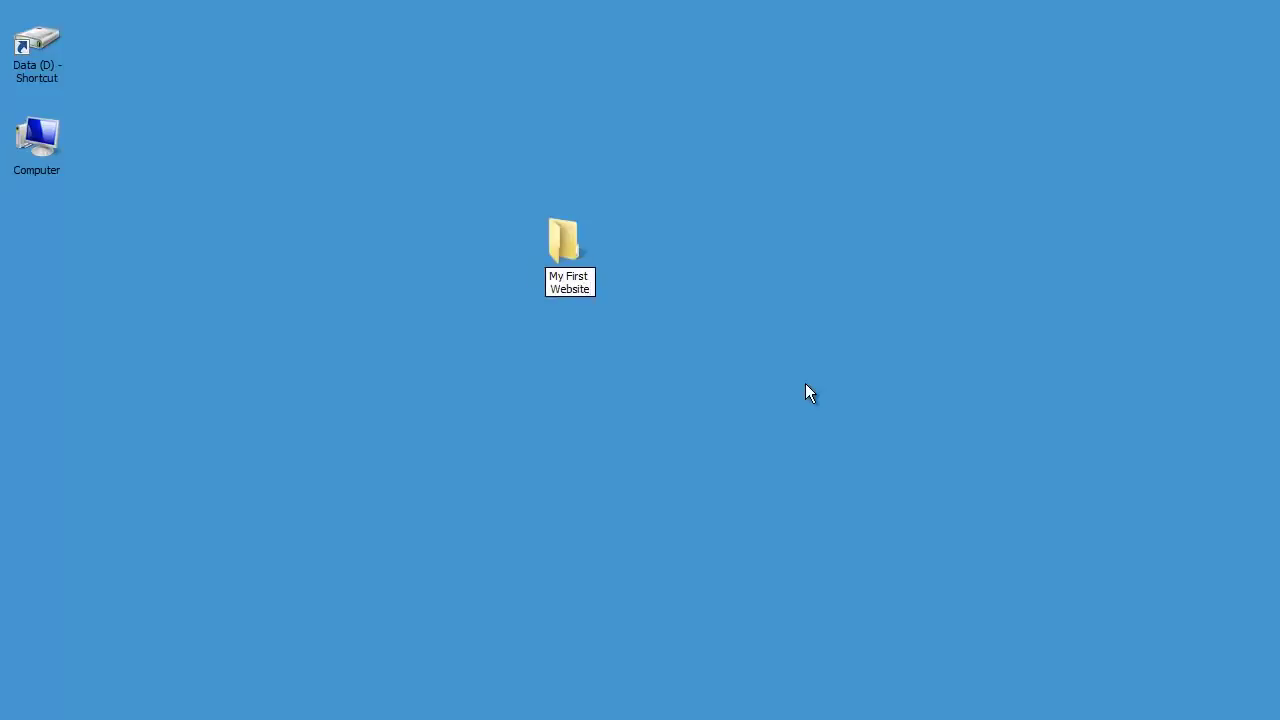
key(Return)
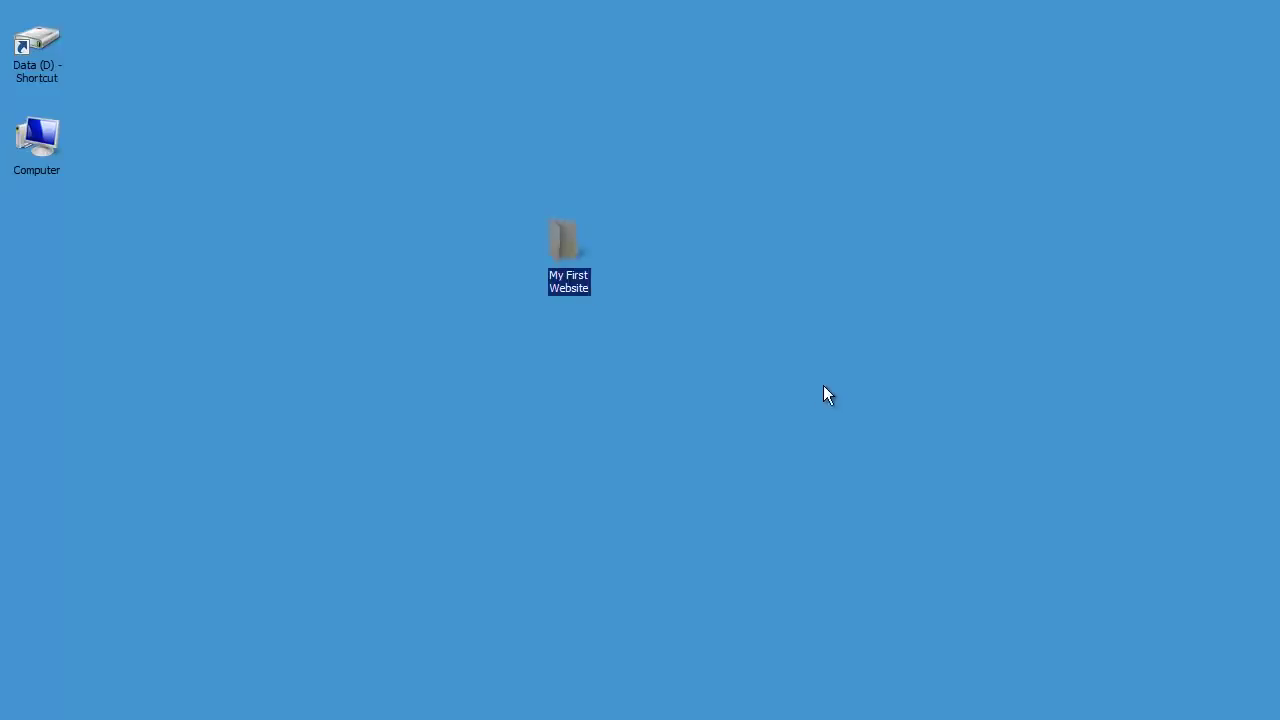
click(719, 349)
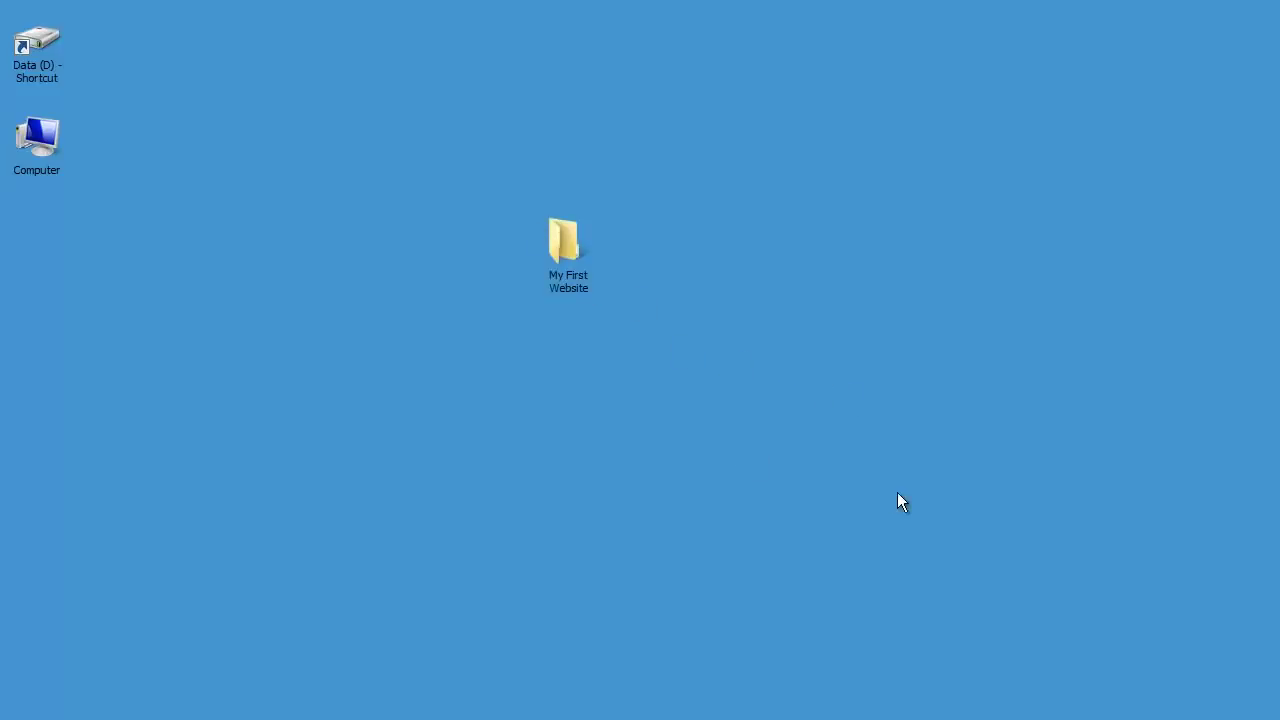
Switch back to Dreamweaver and start a new site named "My First Website"
key(alt+Tab)
key(alt+Tab)
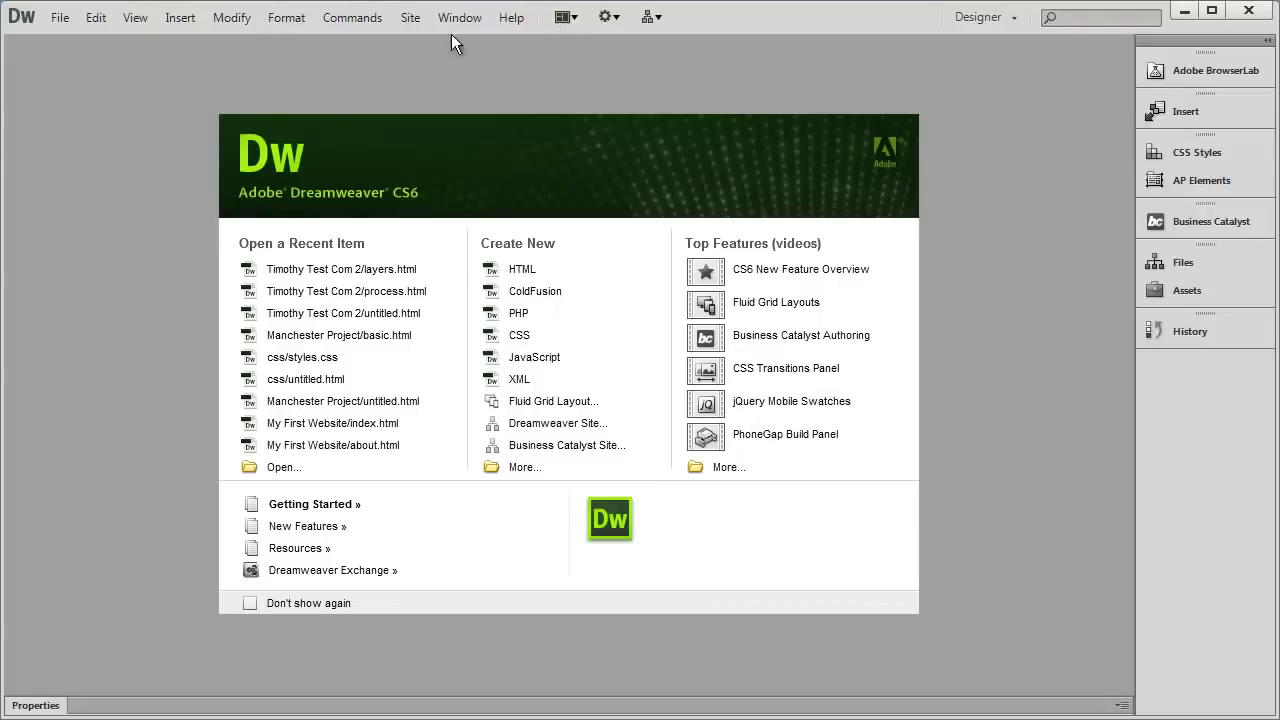
click(412, 18)
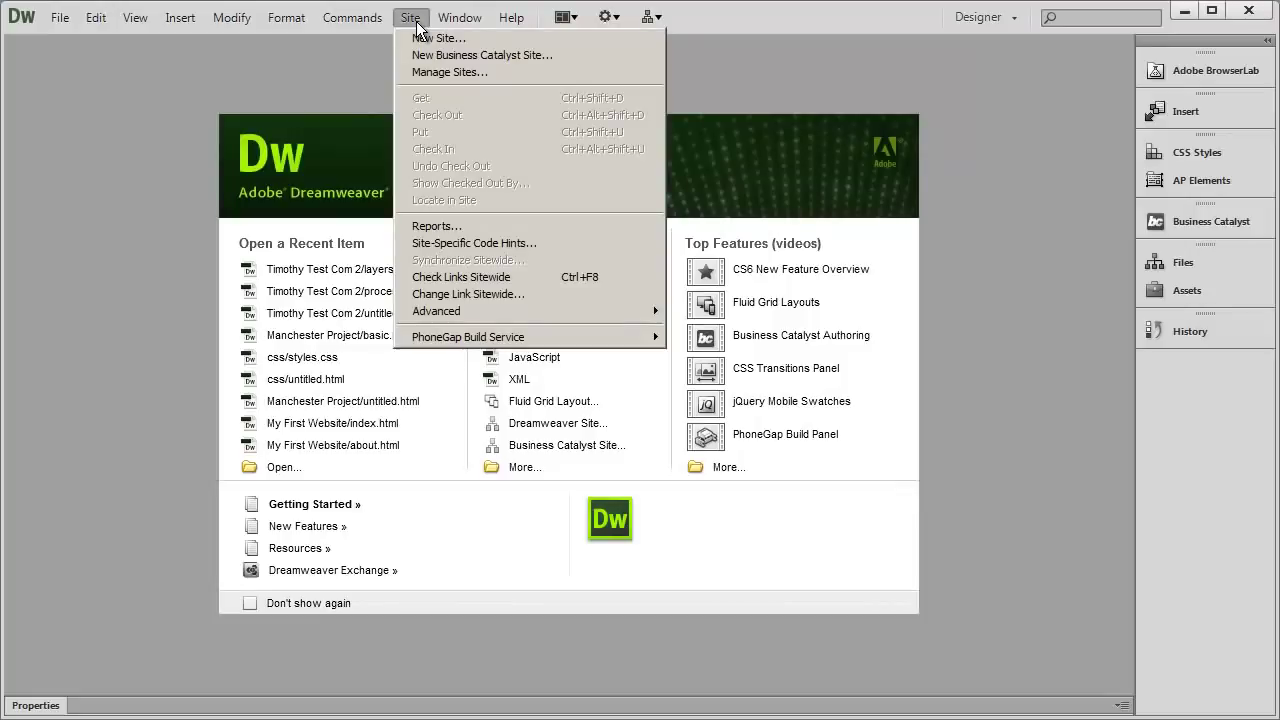
click(414, 20)
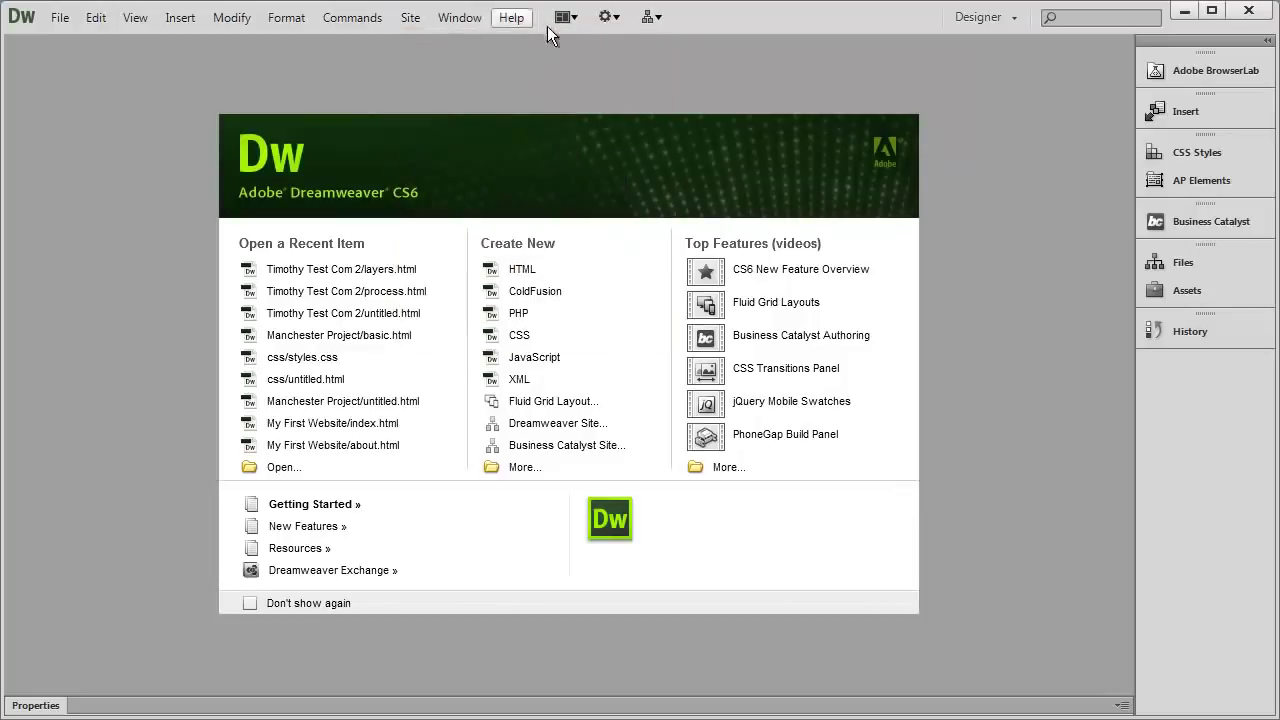
click(657, 20)
click(411, 18)
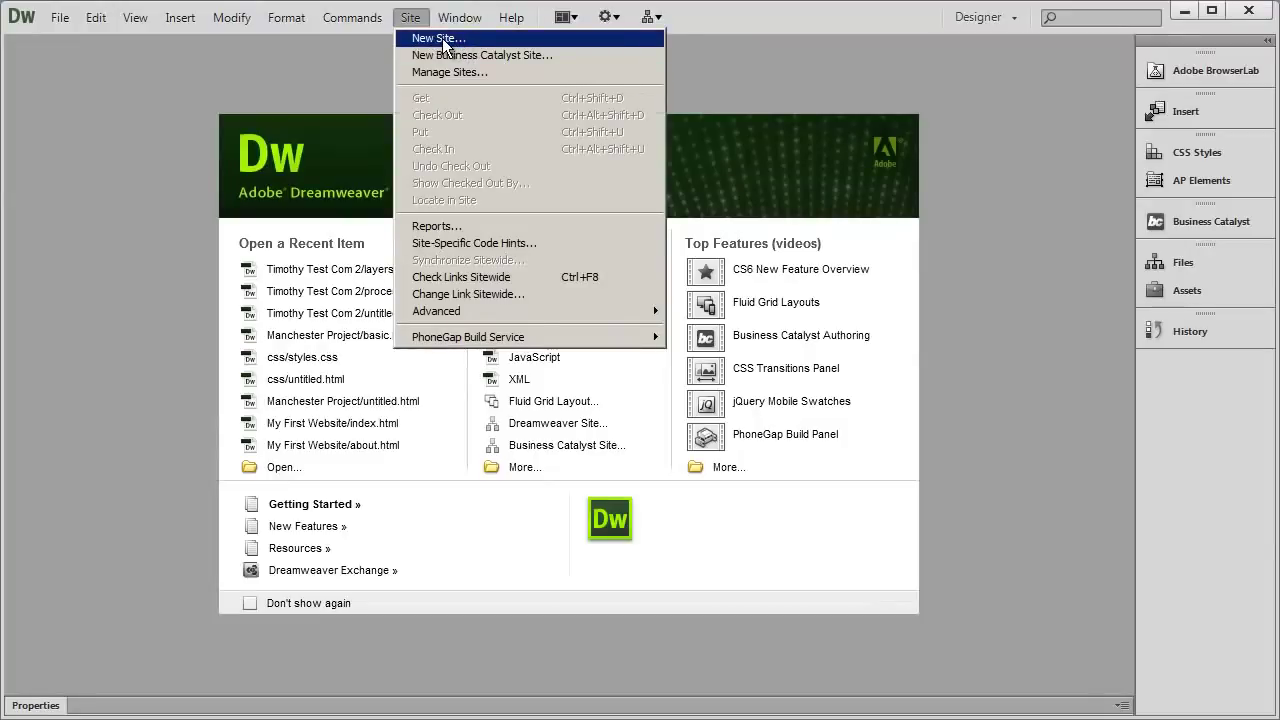
click(442, 39)
drag(526, 148, 514, 84)
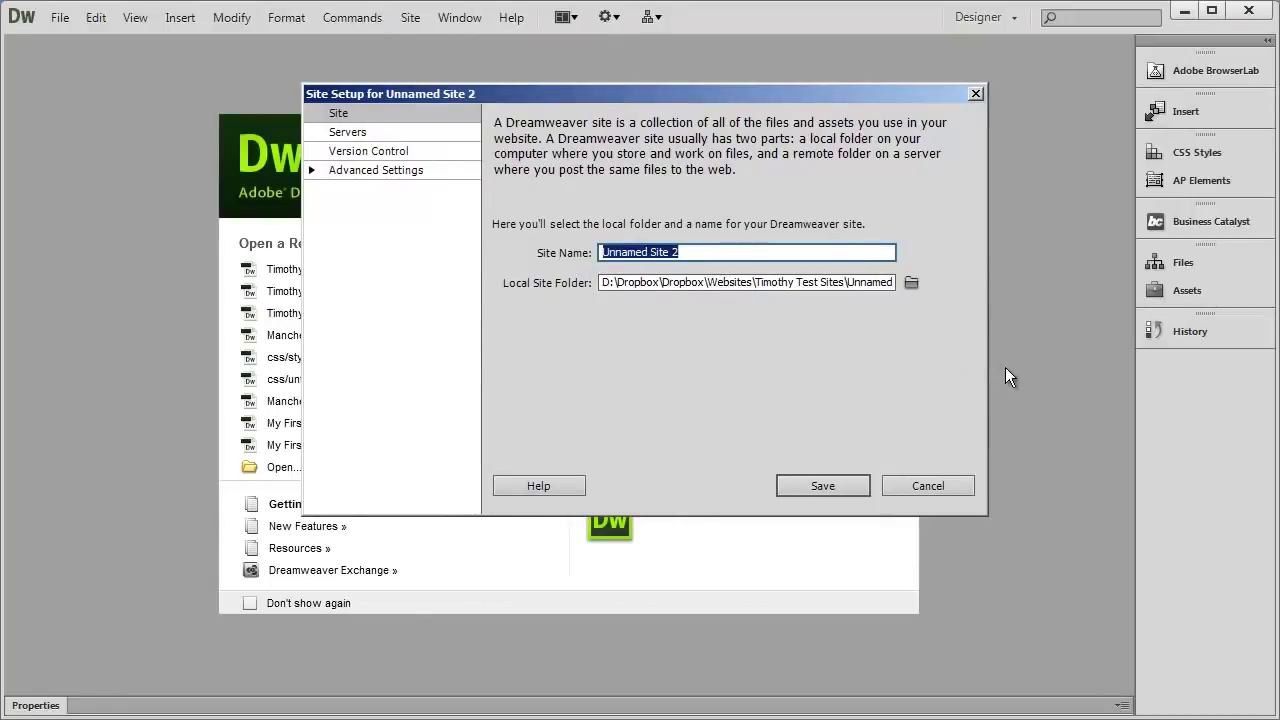
text(My )
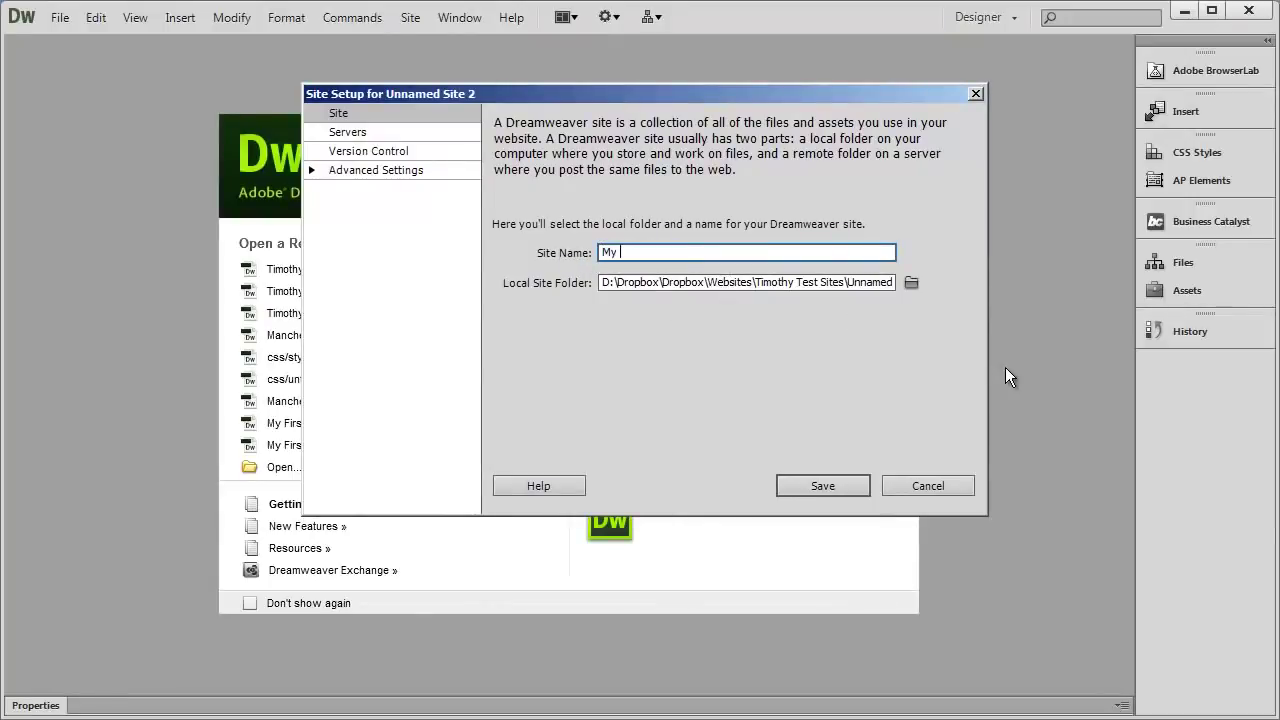
text(First Website)
Set the local site folder to the My First Website folder on the desktop and save the site setup
click(912, 283)
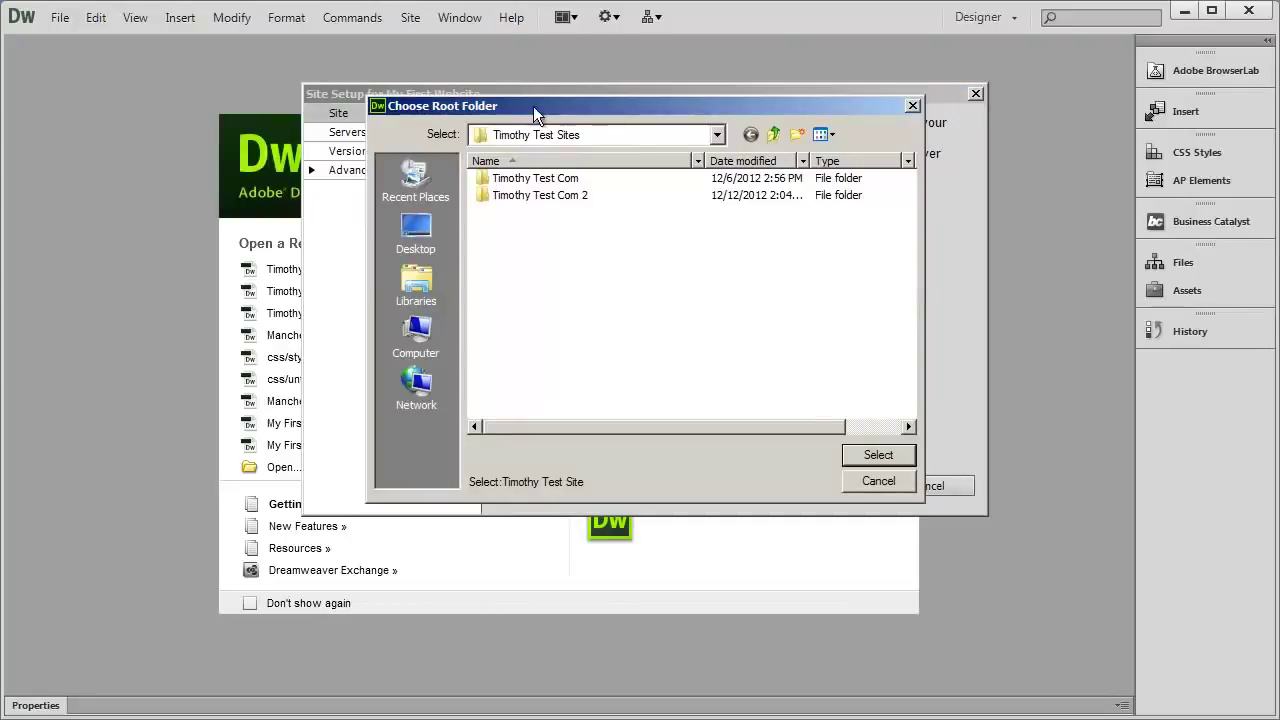
drag(509, 102, 514, 128)
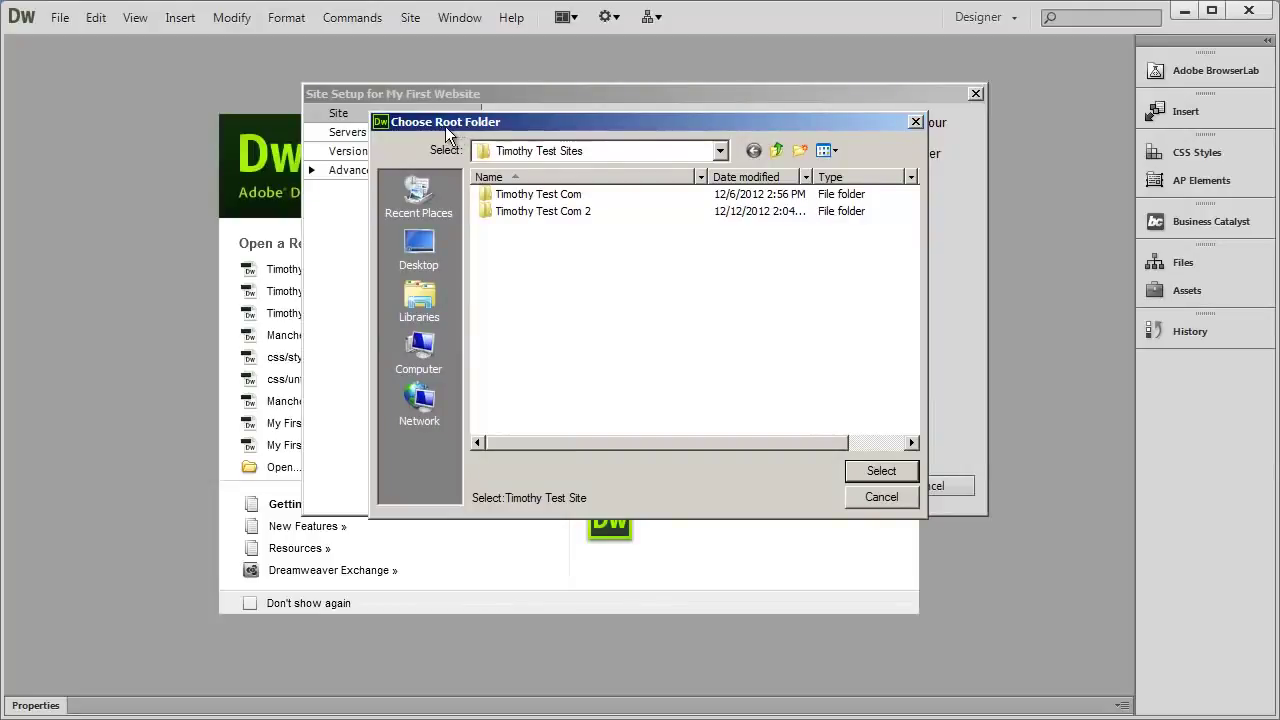
click(418, 256)
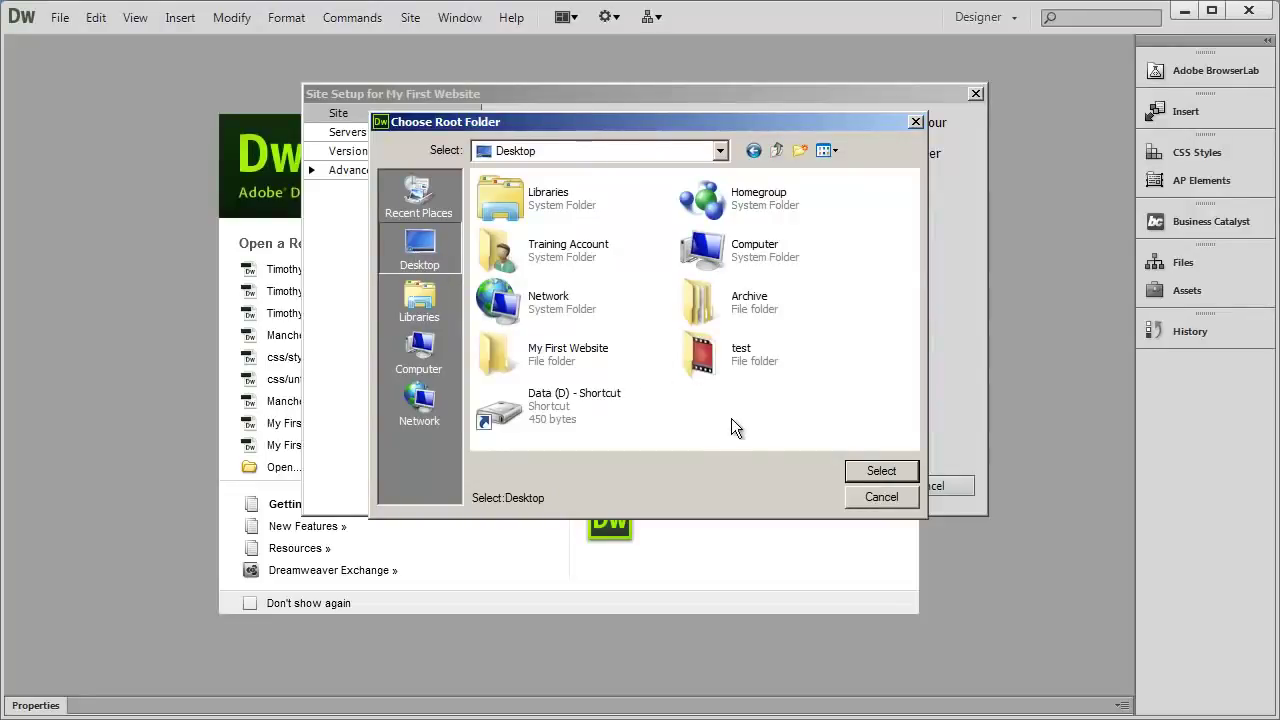
click(580, 360)
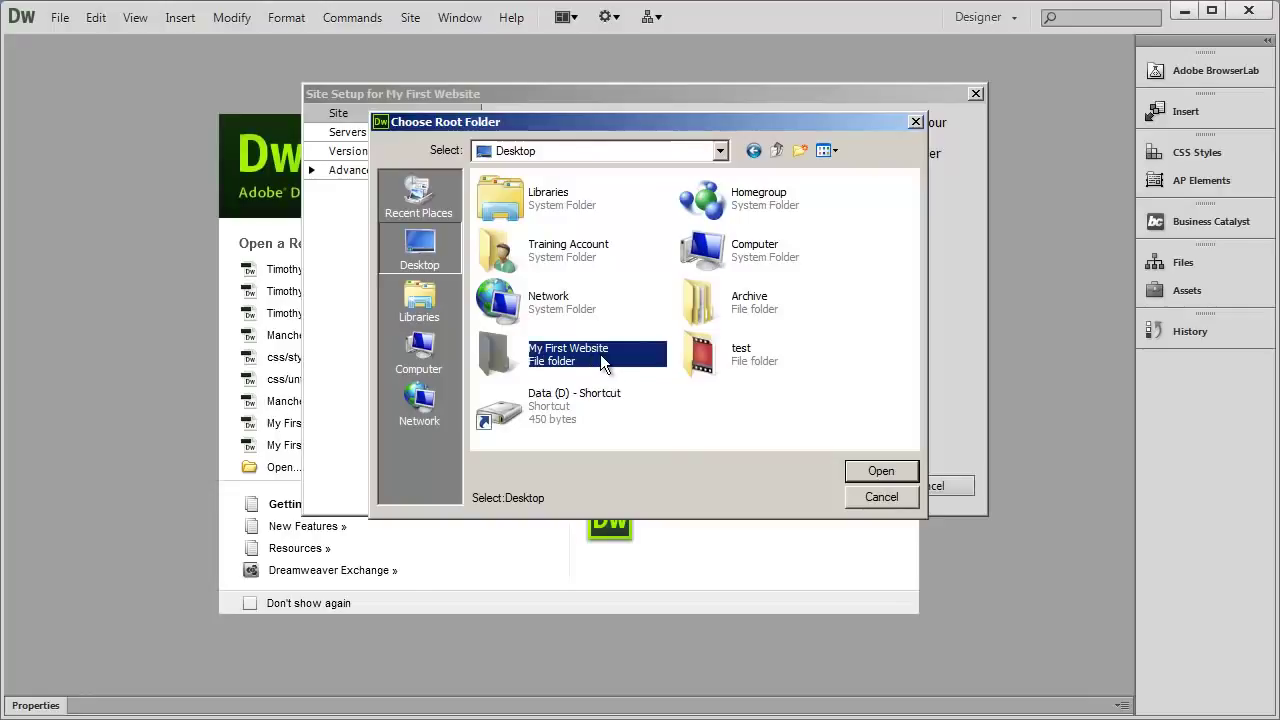
double_click(601, 356)
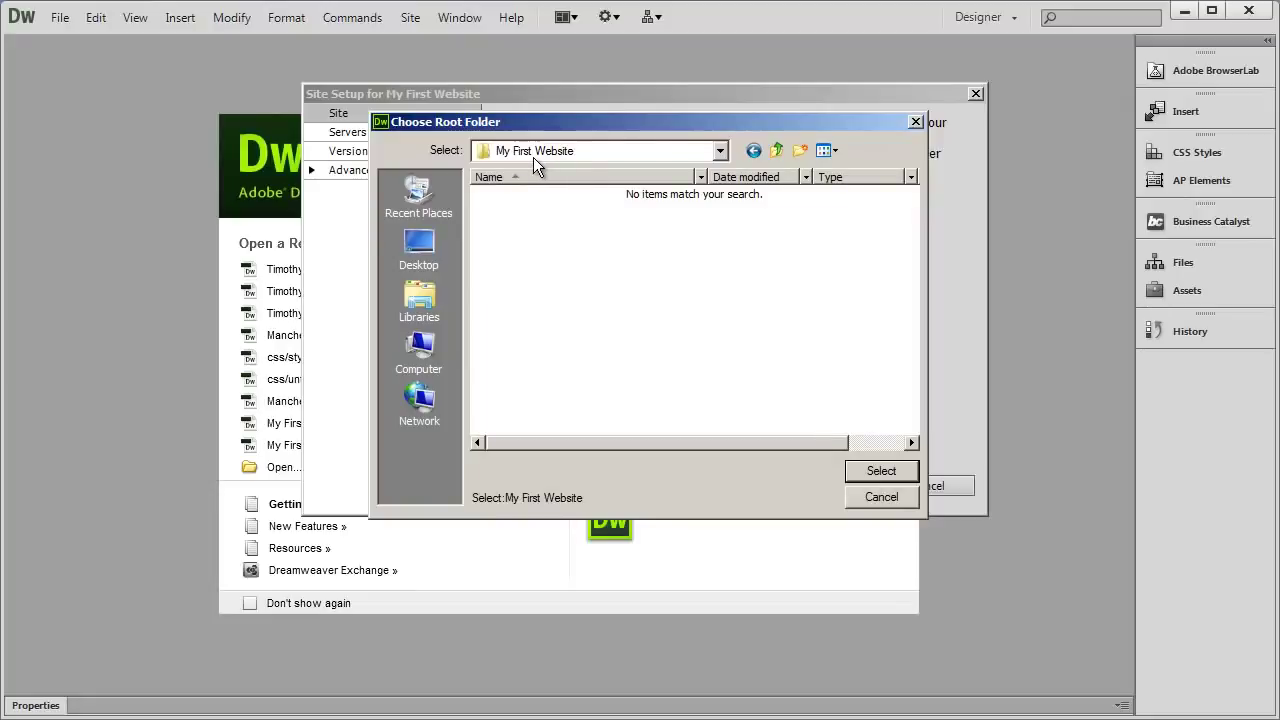
click(876, 470)
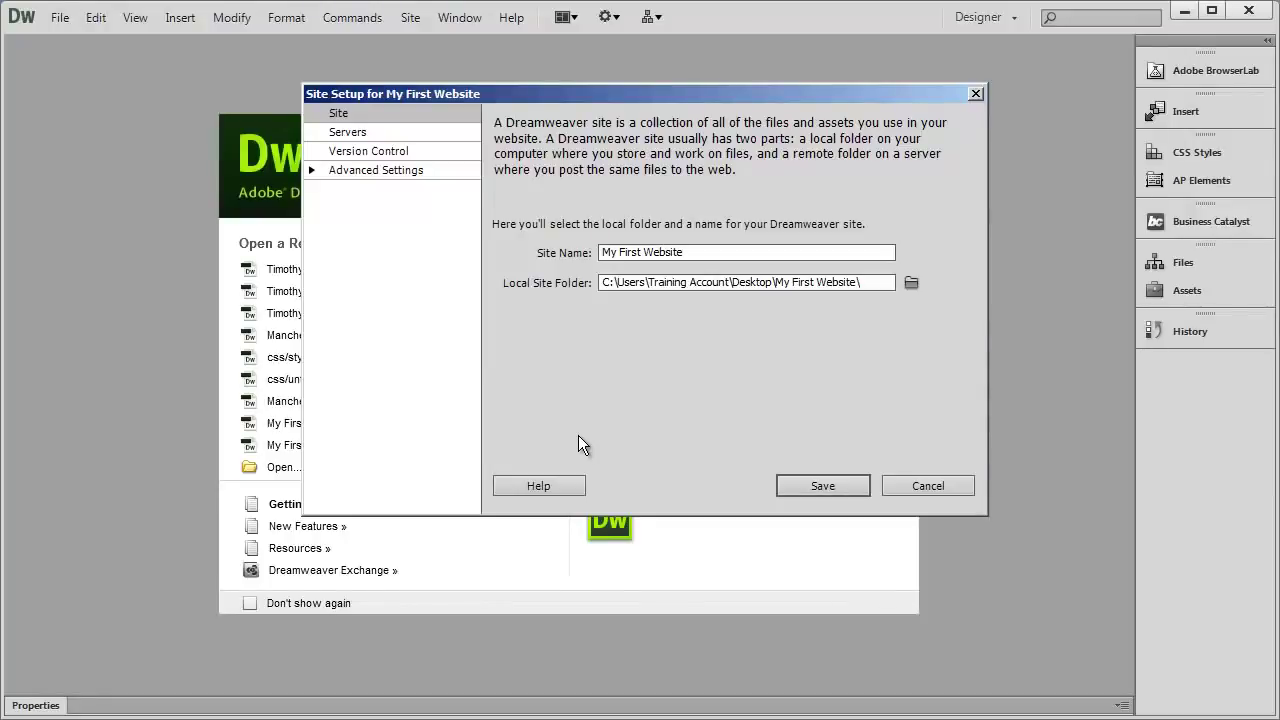
click(339, 113)
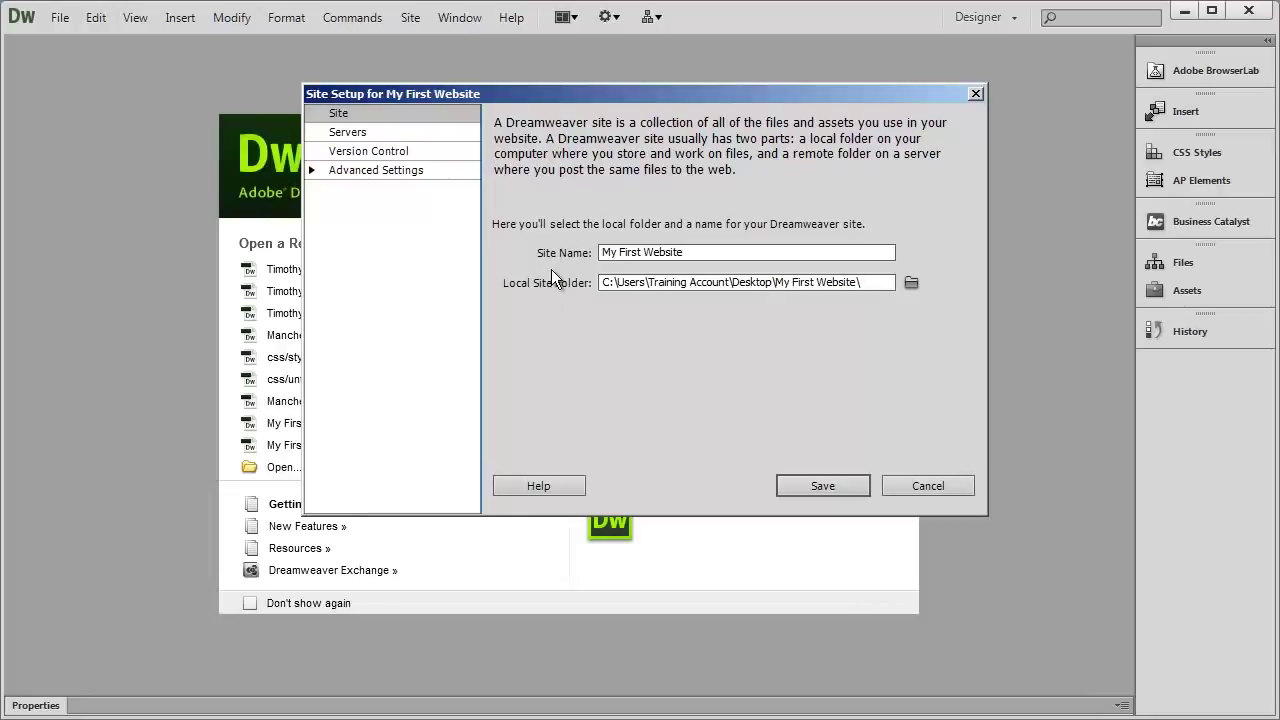
click(823, 485)
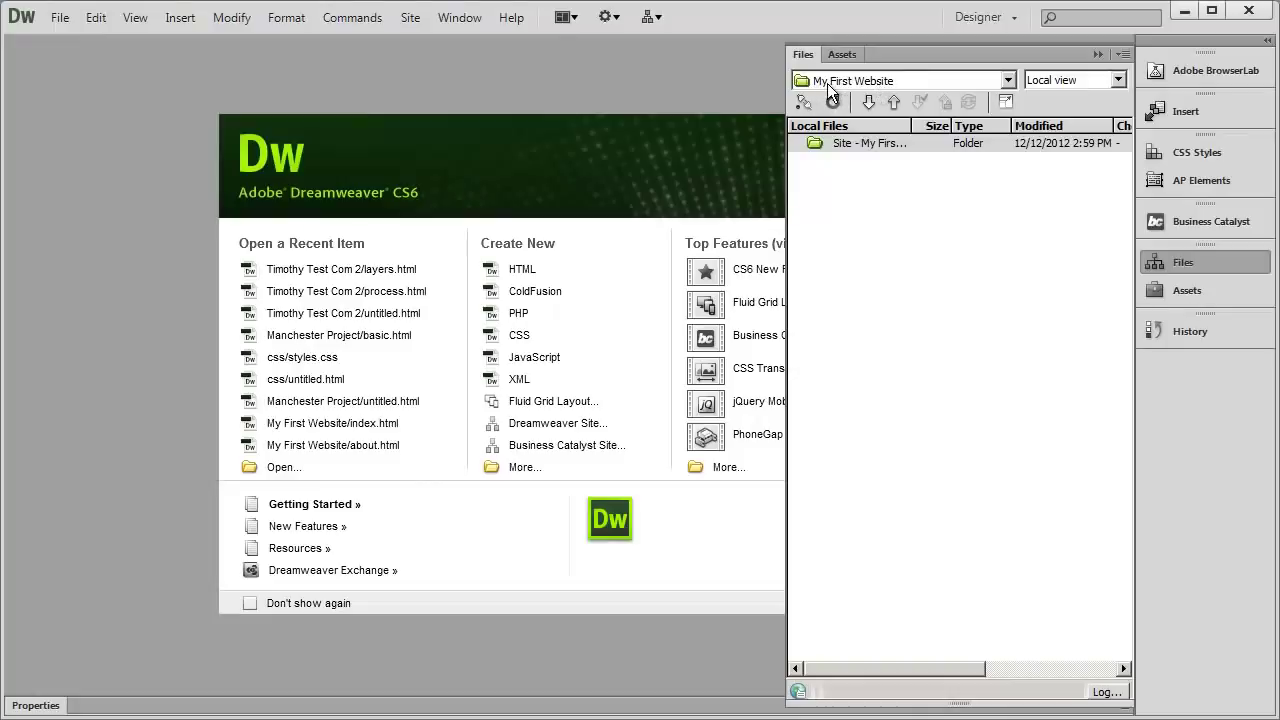
Create a folder named "images" in the root of the My First Website site
click(848, 146)
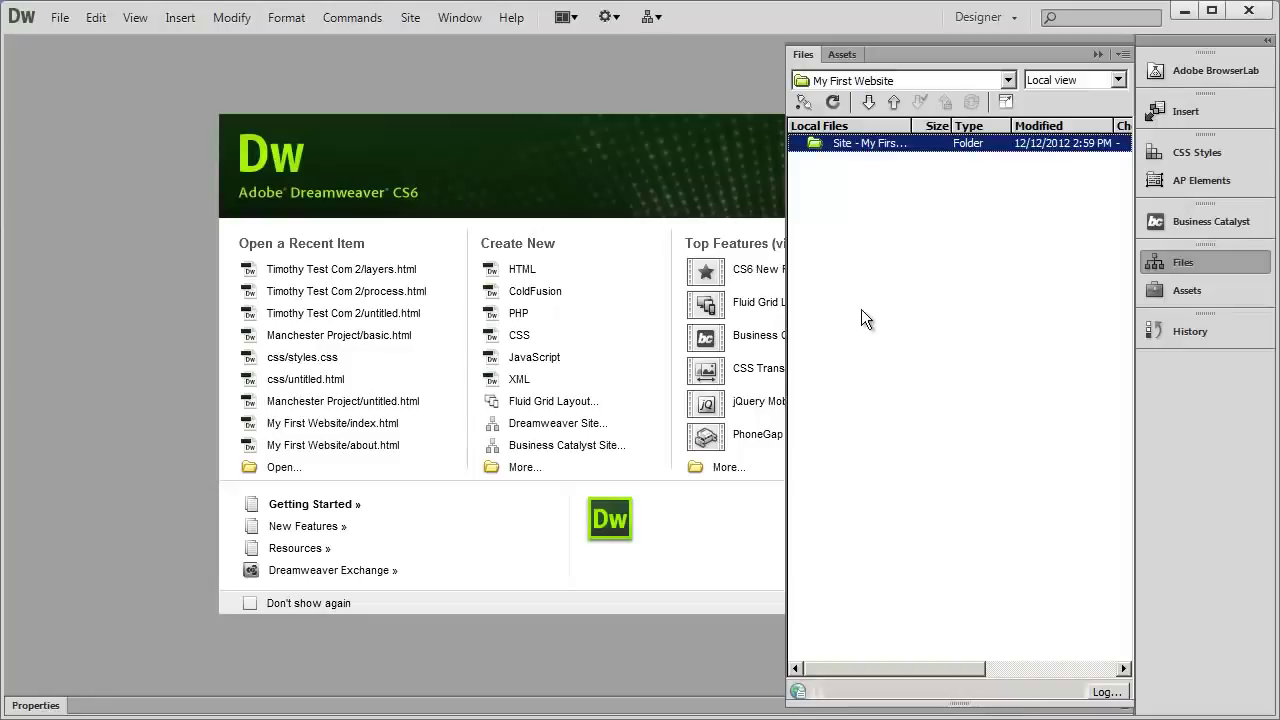
right_click(842, 142)
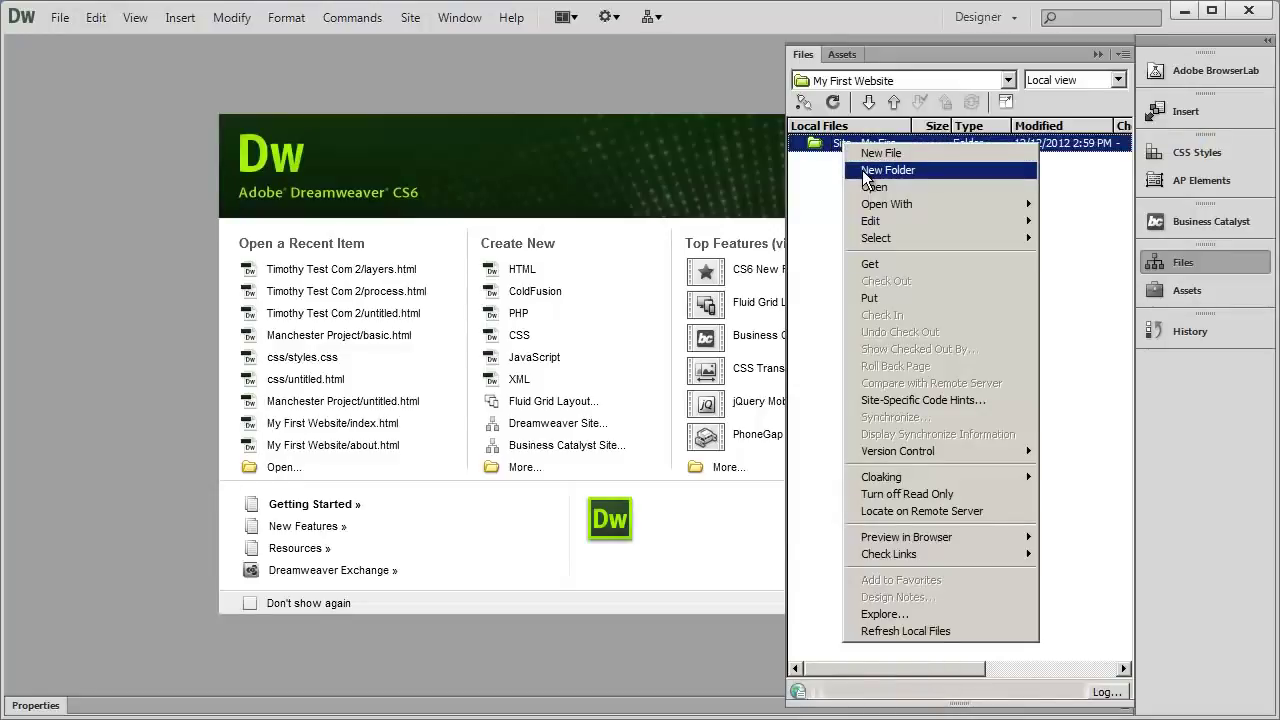
click(862, 170)
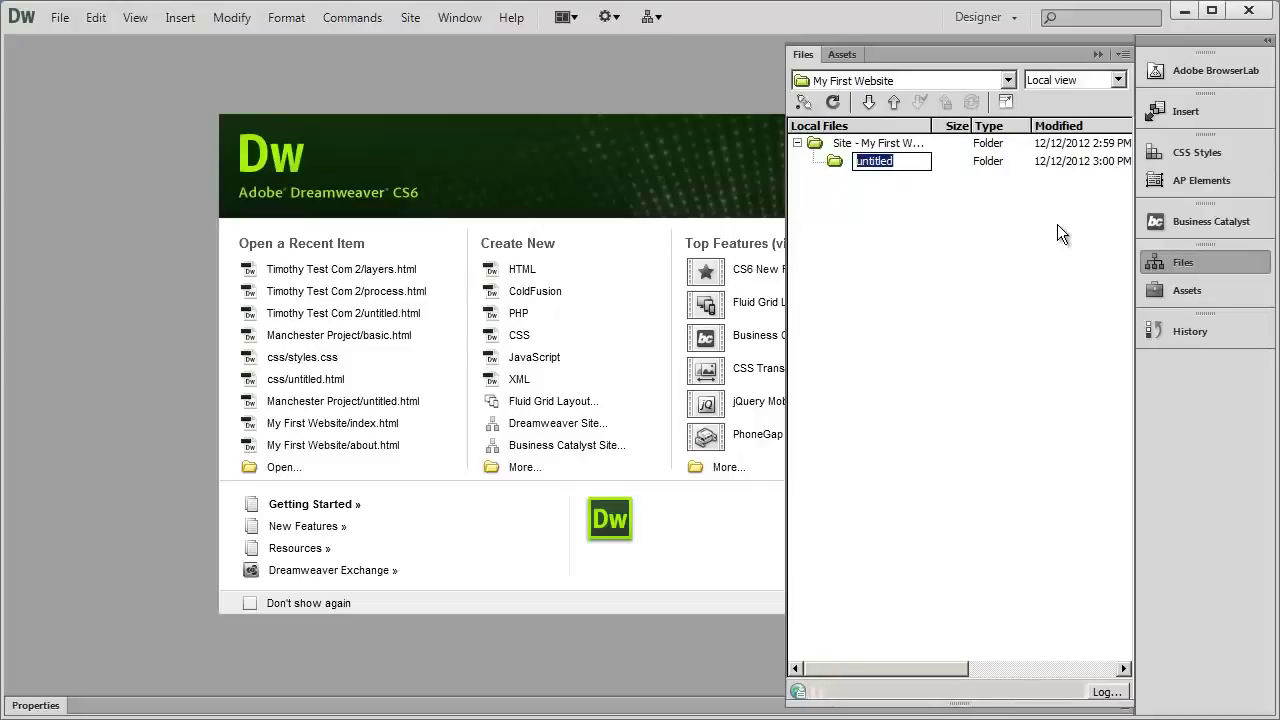
text(images)
key(Return)
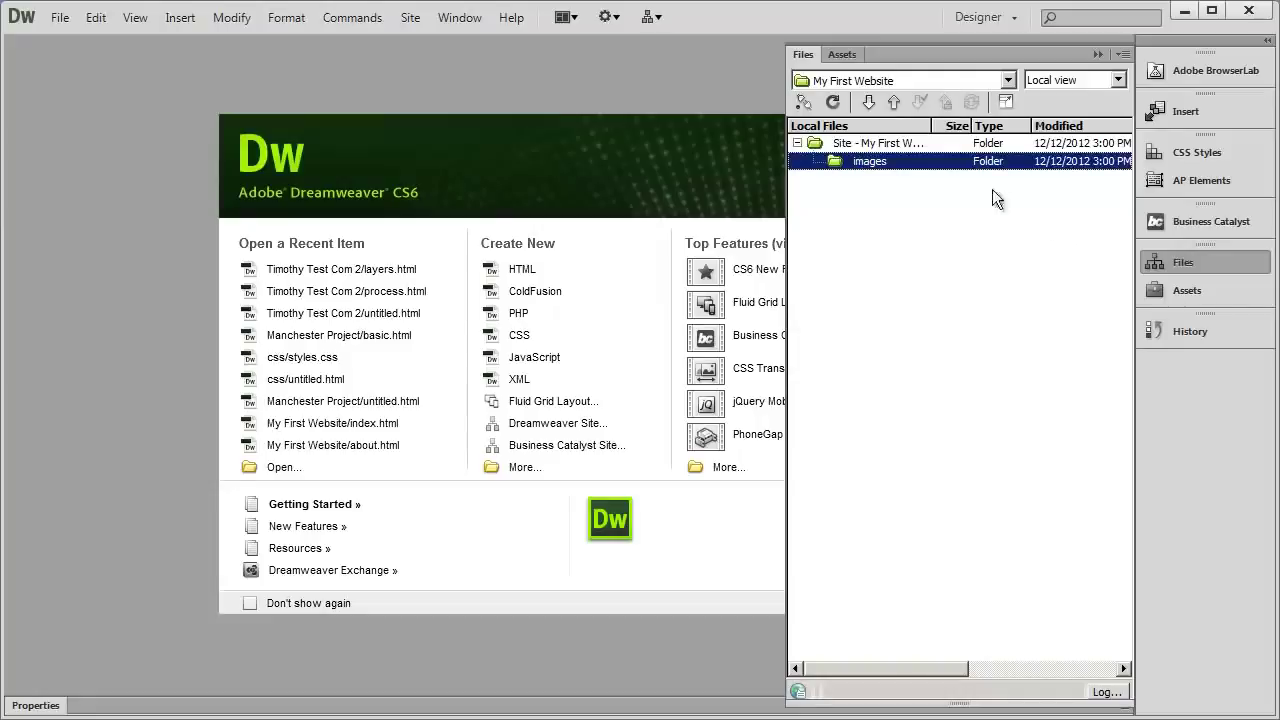
Add a folder named "css" to the site root, alongside the images folder
right_click(888, 145)
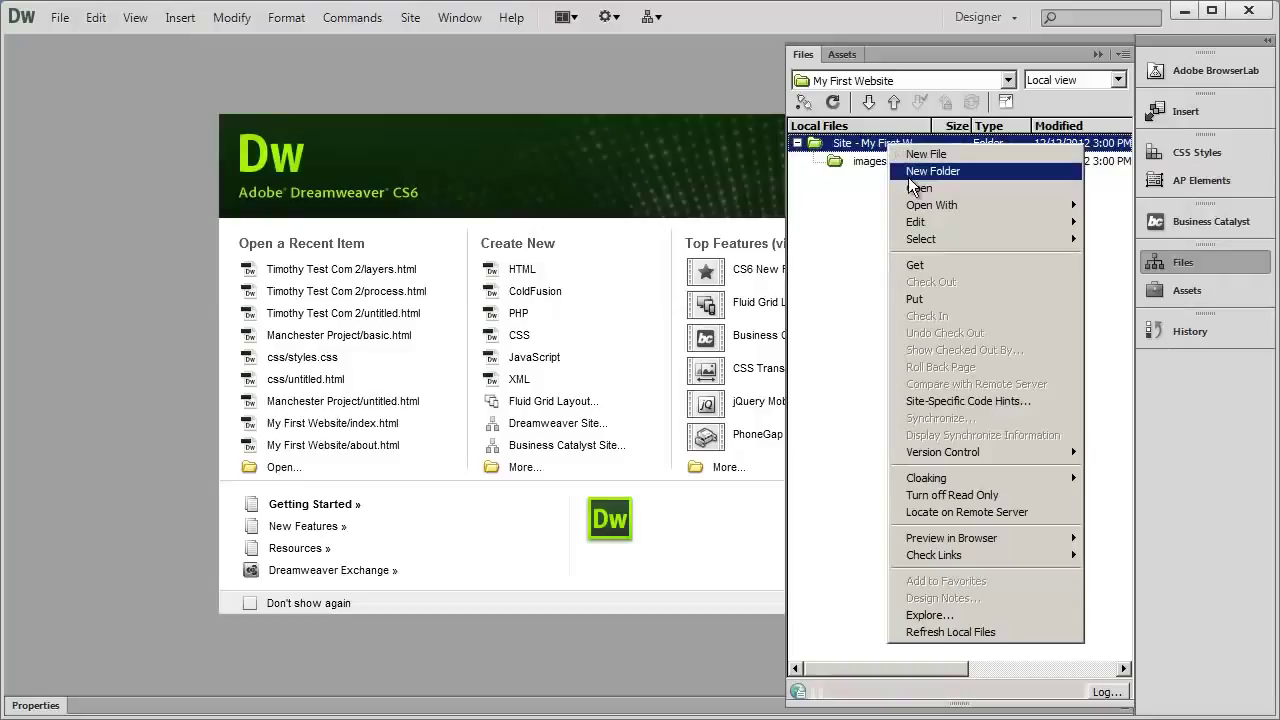
click(909, 175)
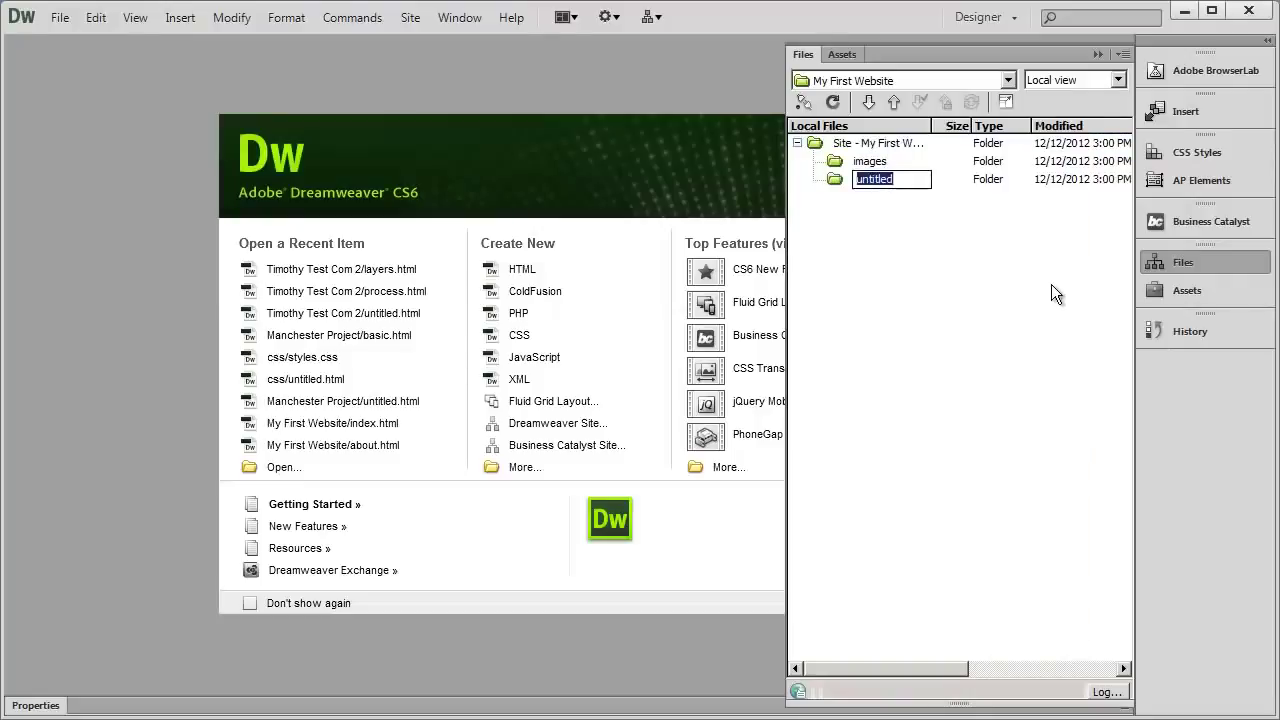
text(css)
key(Return)
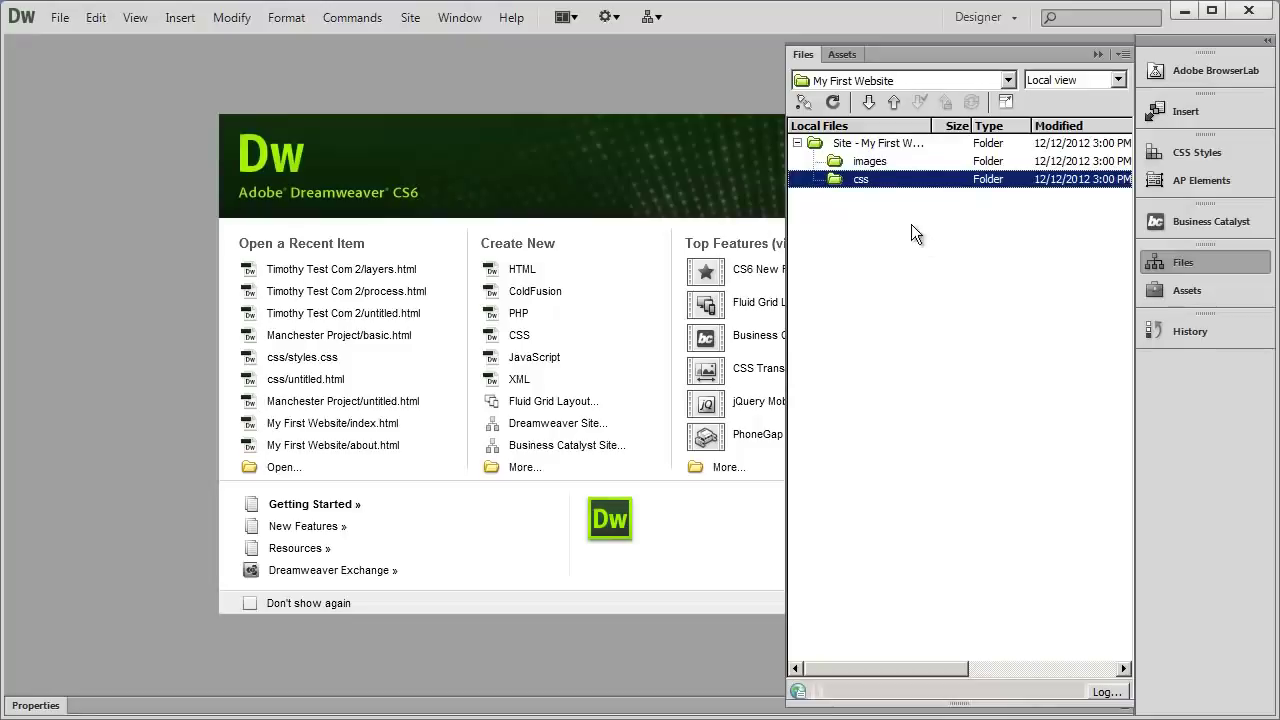
Create a subfolder named "photos" inside the site's images folder
right_click(869, 150)
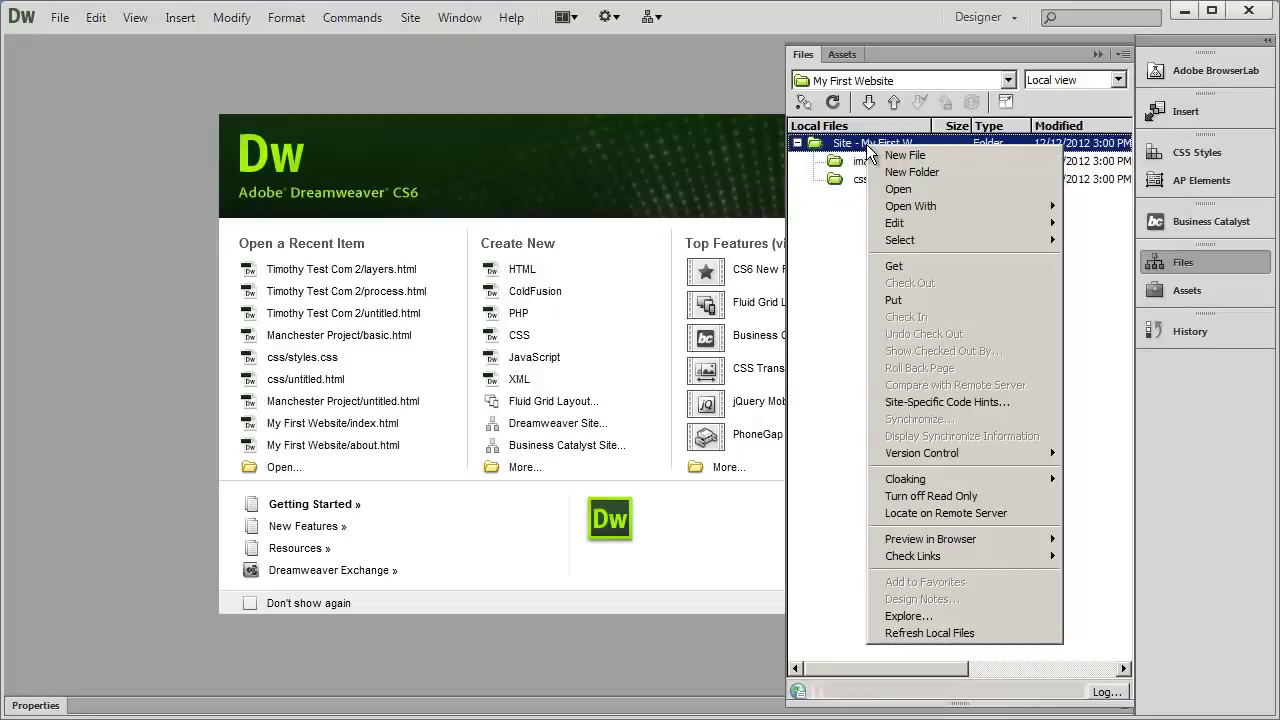
click(819, 283)
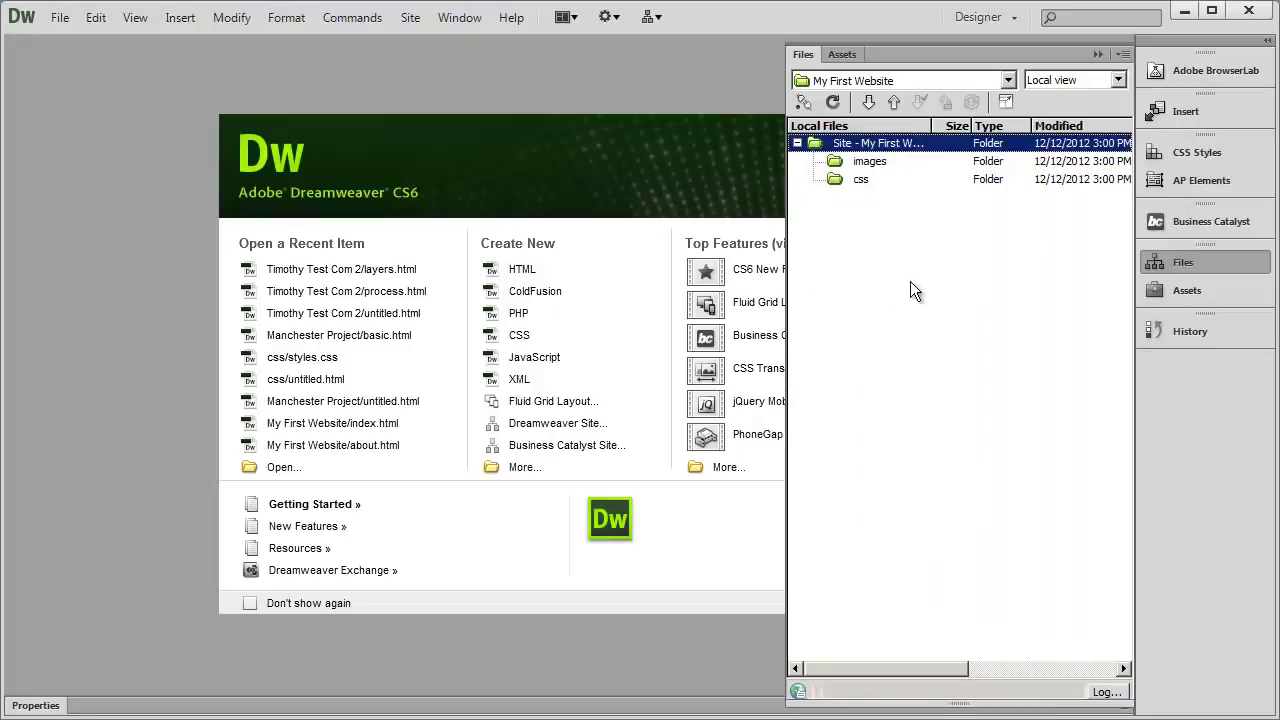
key(Down)
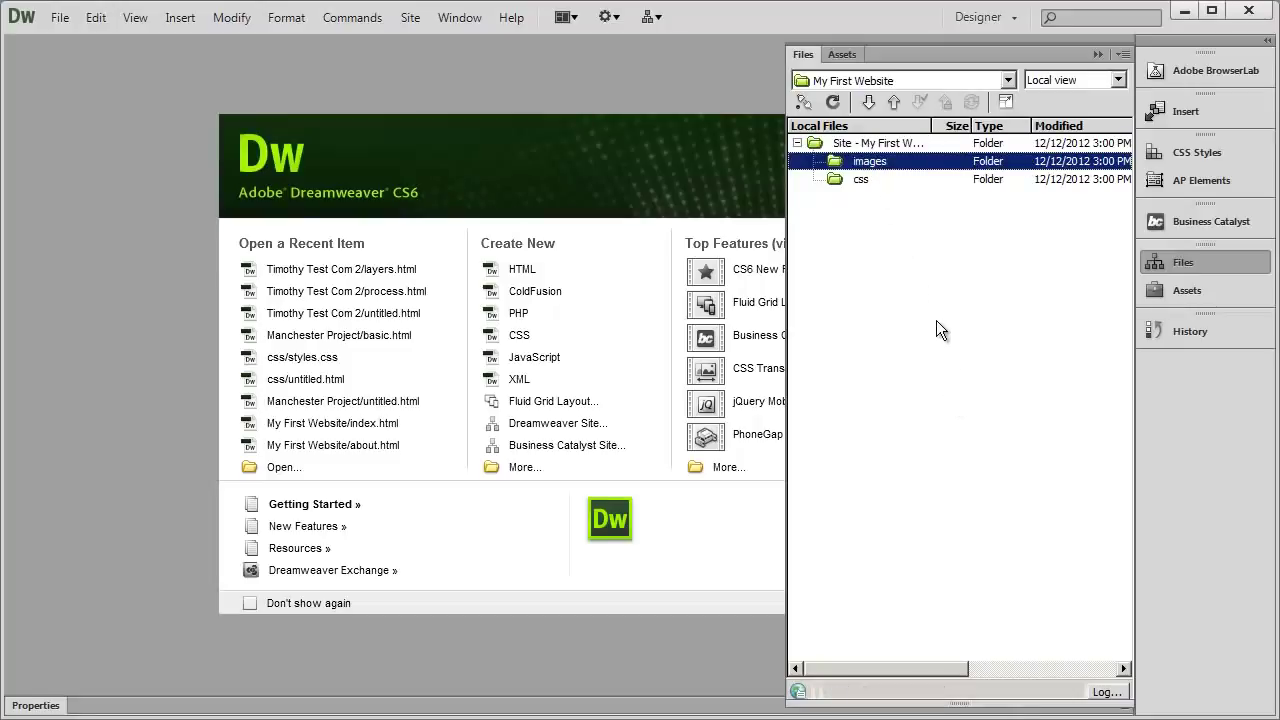
right_click(873, 162)
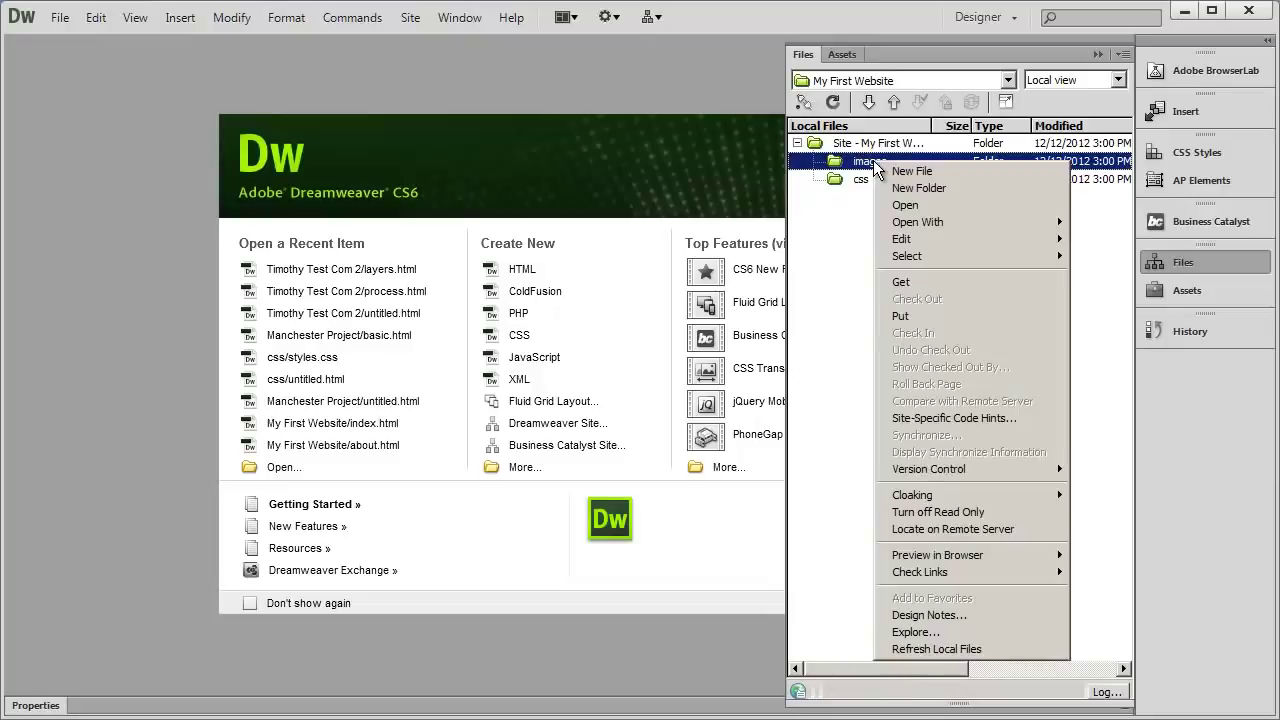
click(905, 188)
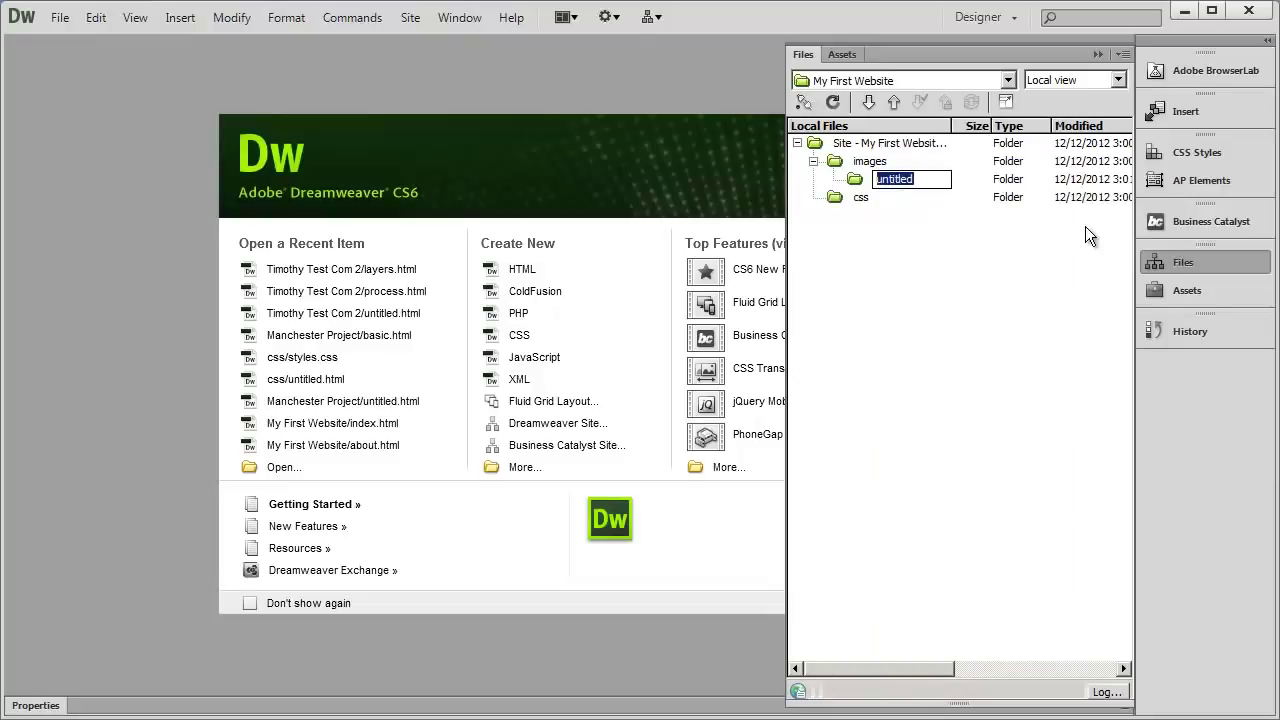
text(photos)
key(Return)
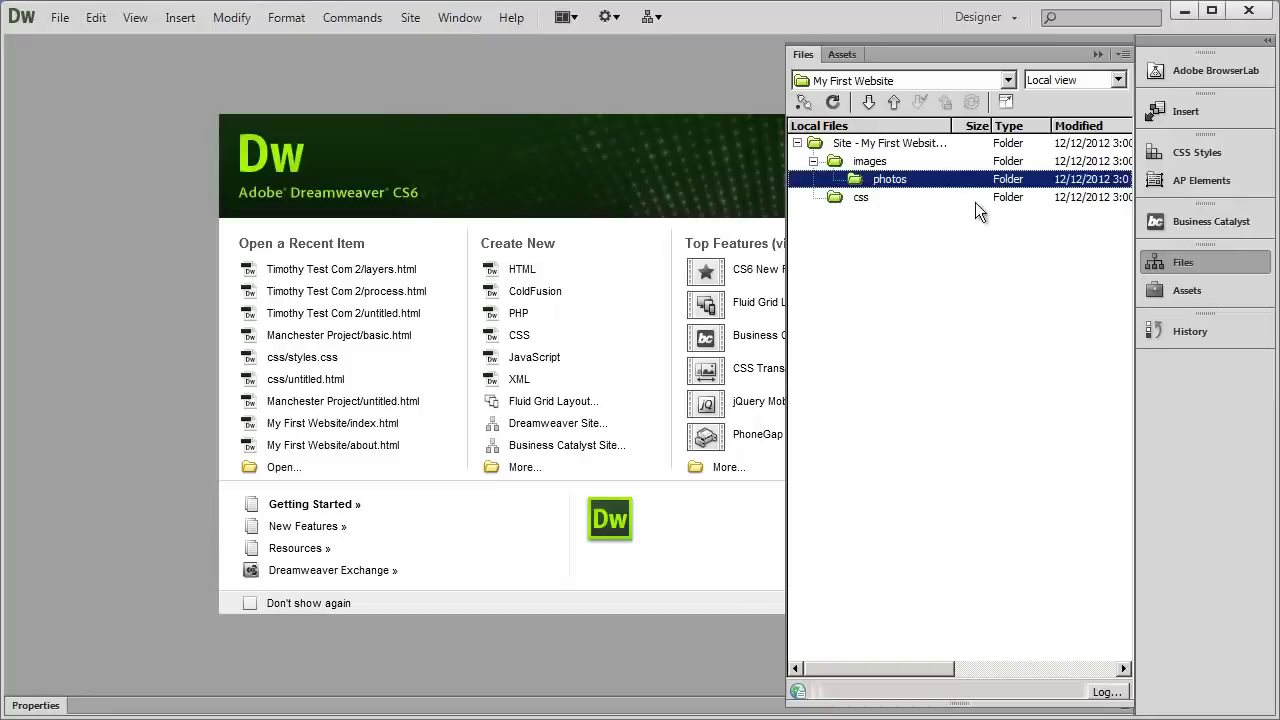
Create a second subfolder named "illustrations" inside the site's images folder
right_click(867, 163)
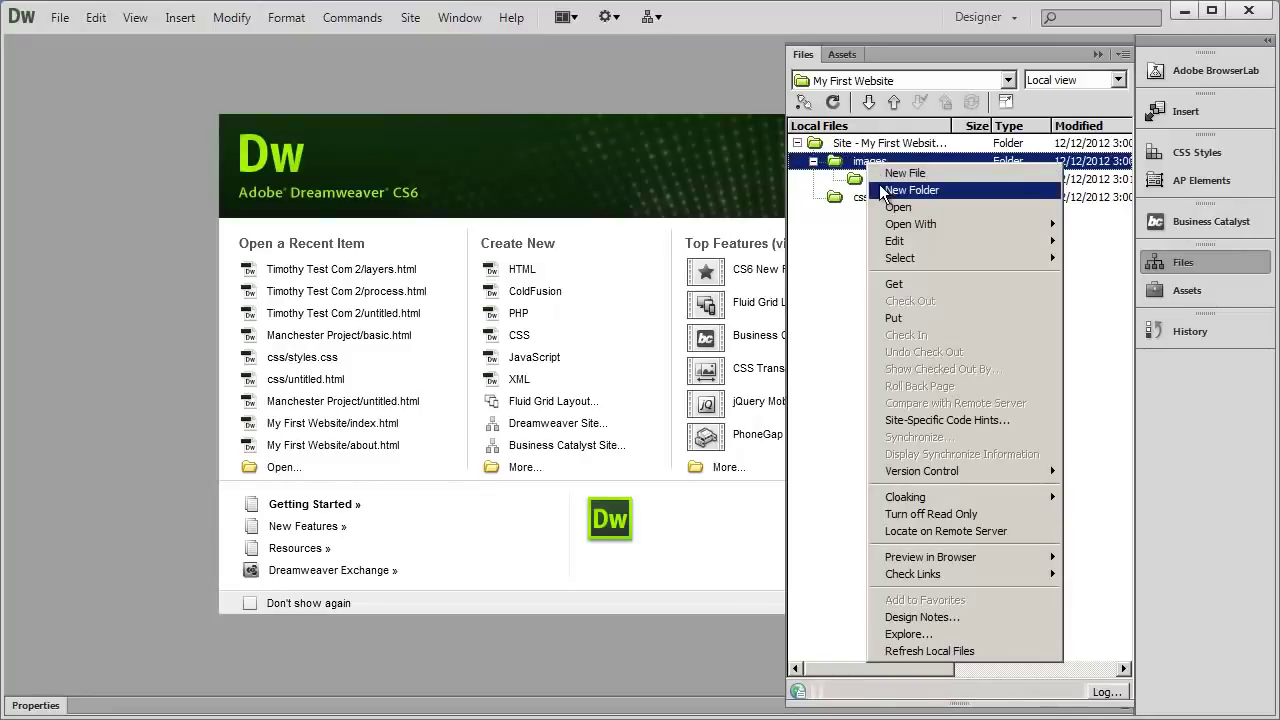
click(879, 188)
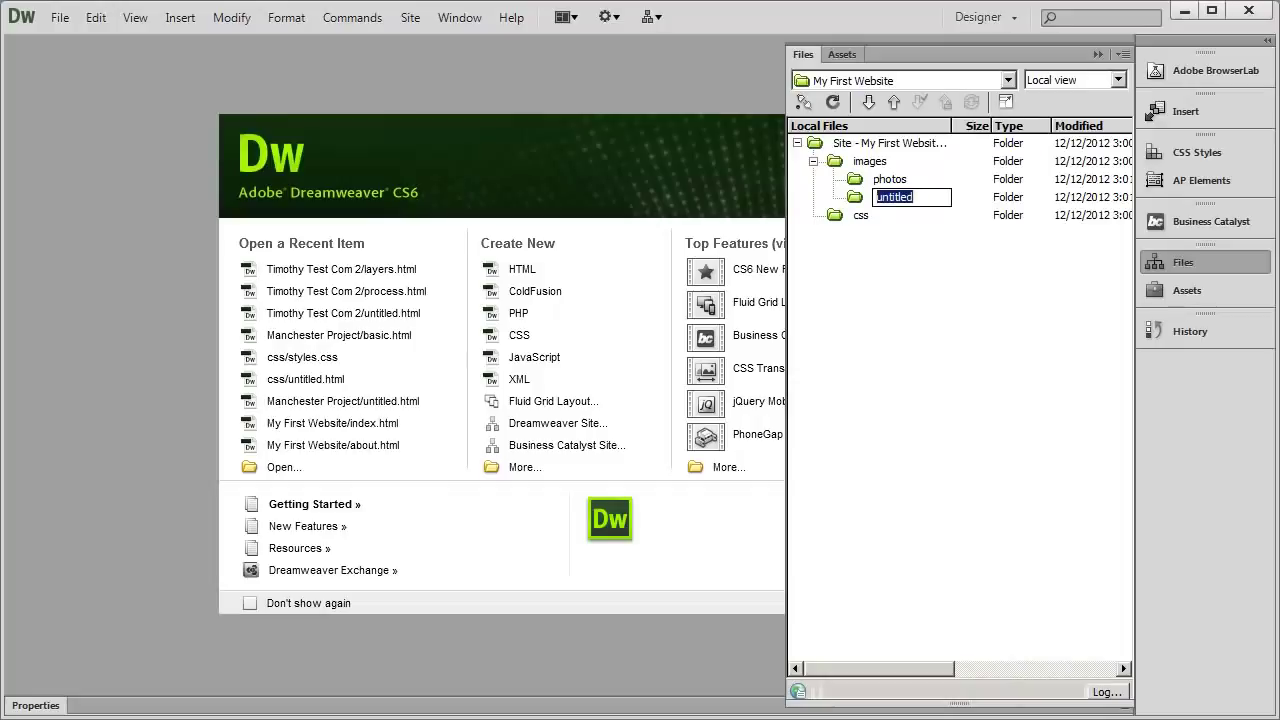
text(illustrations)
key(Return)
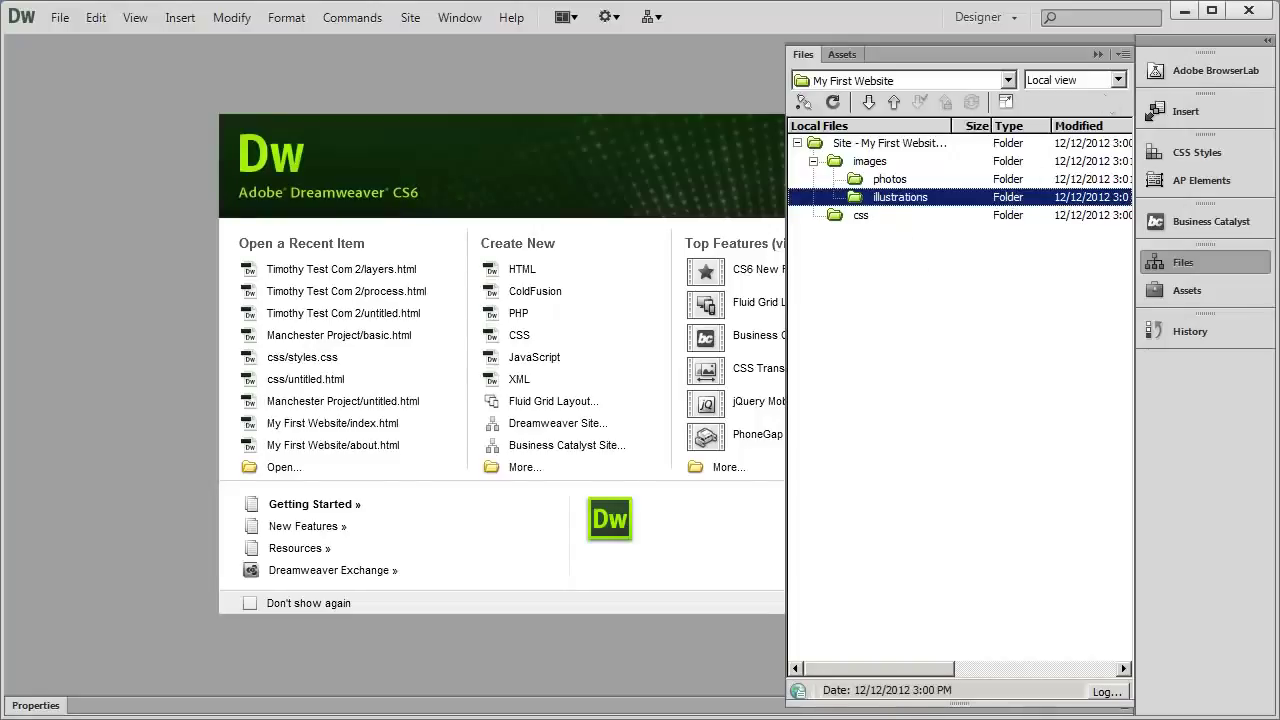
Switch to the desktop, open the My First Website folder and examine its images subfolder before returning to the site folder
click(1184, 12)
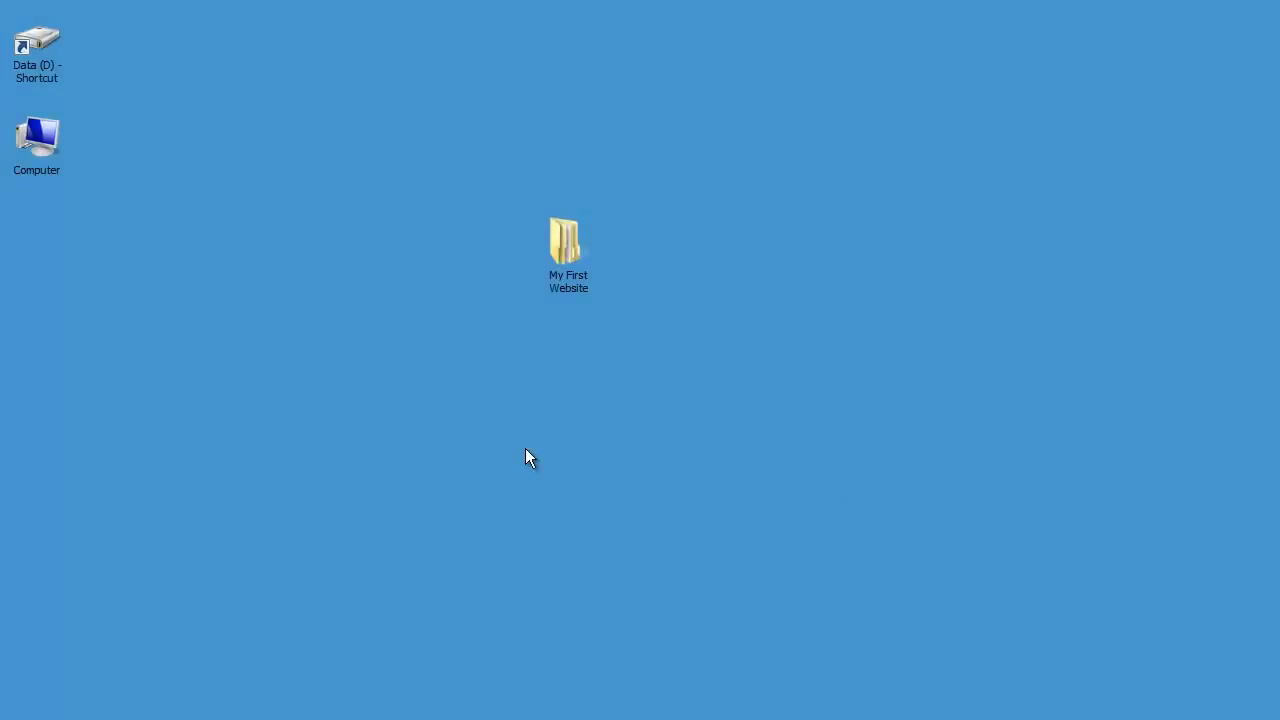
click(574, 285)
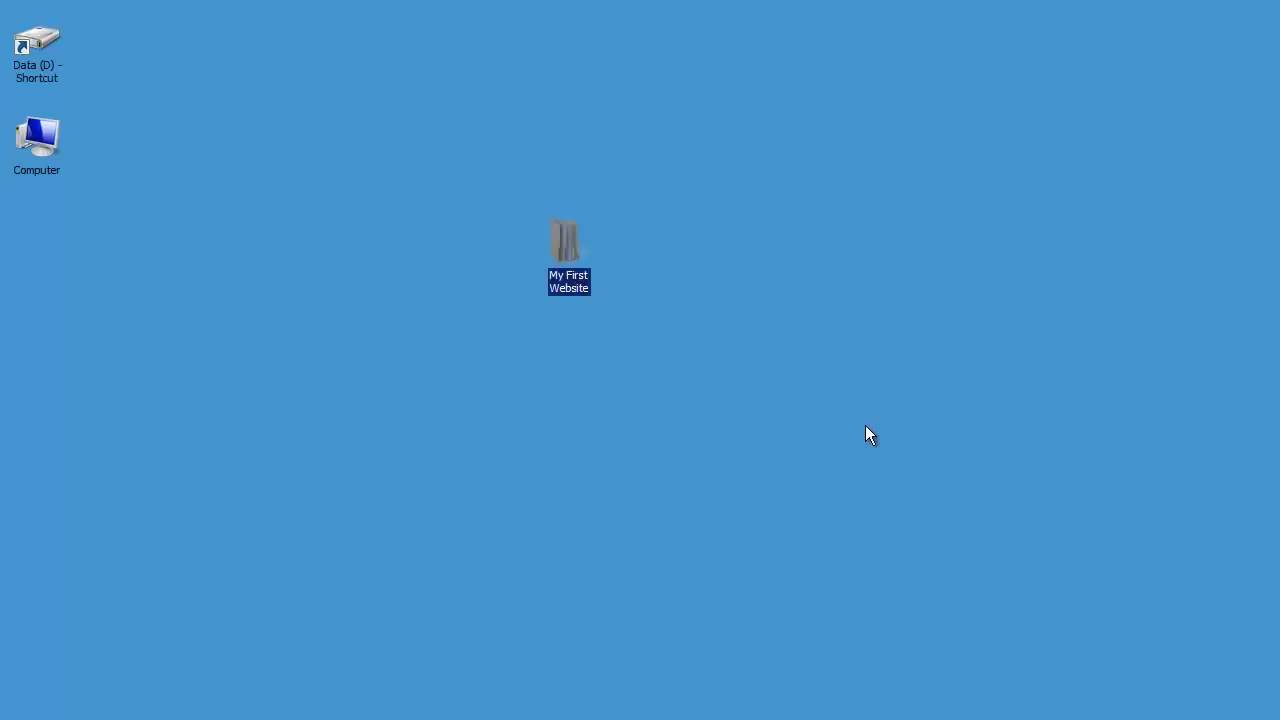
double_click(568, 244)
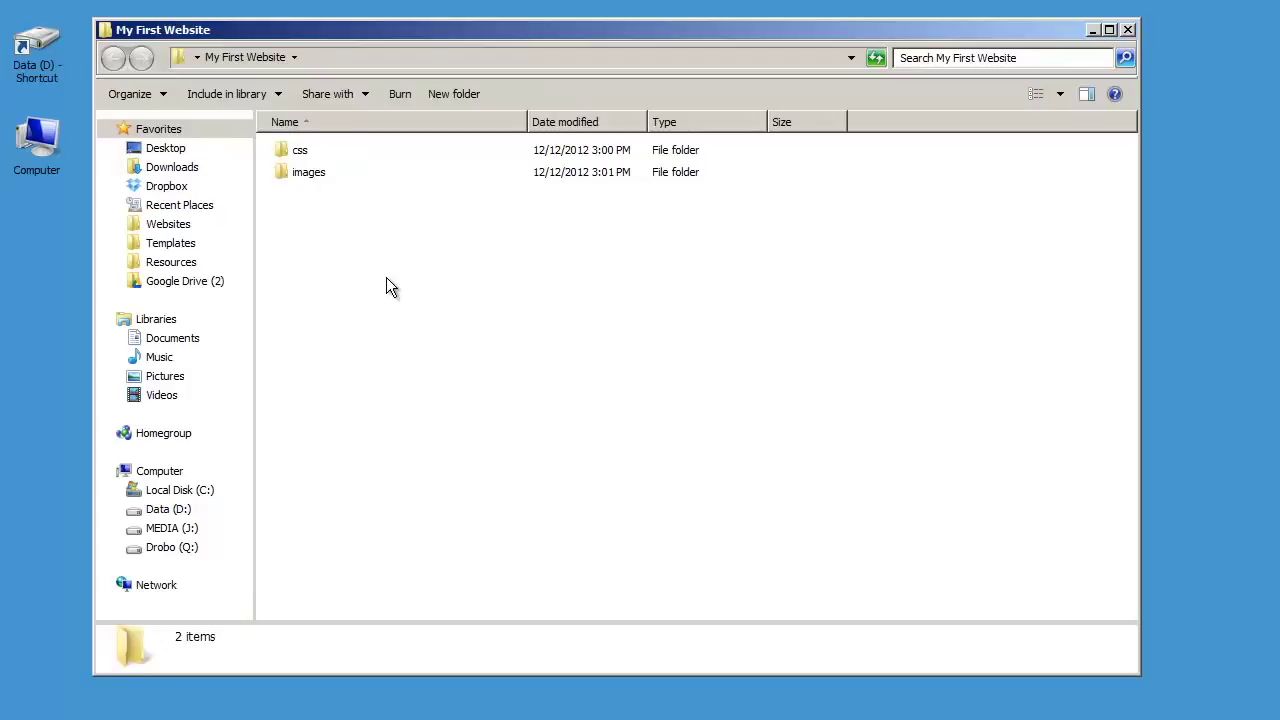
double_click(310, 173)
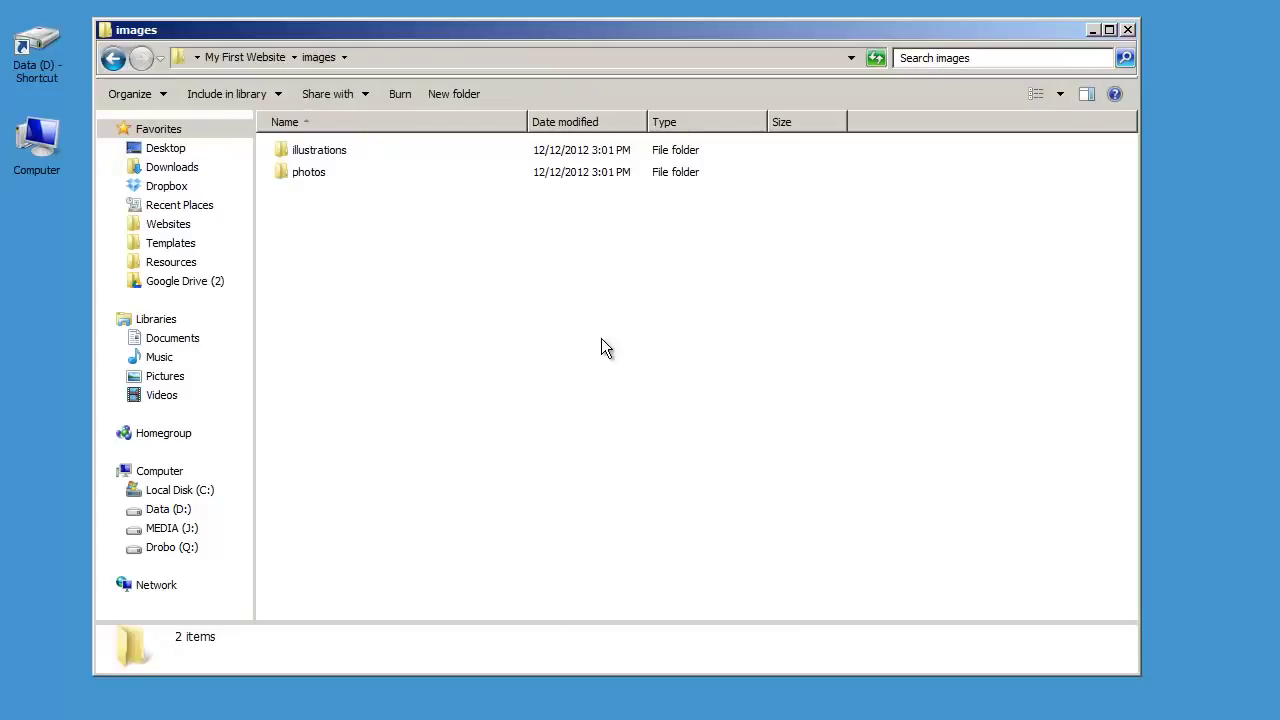
click(113, 57)
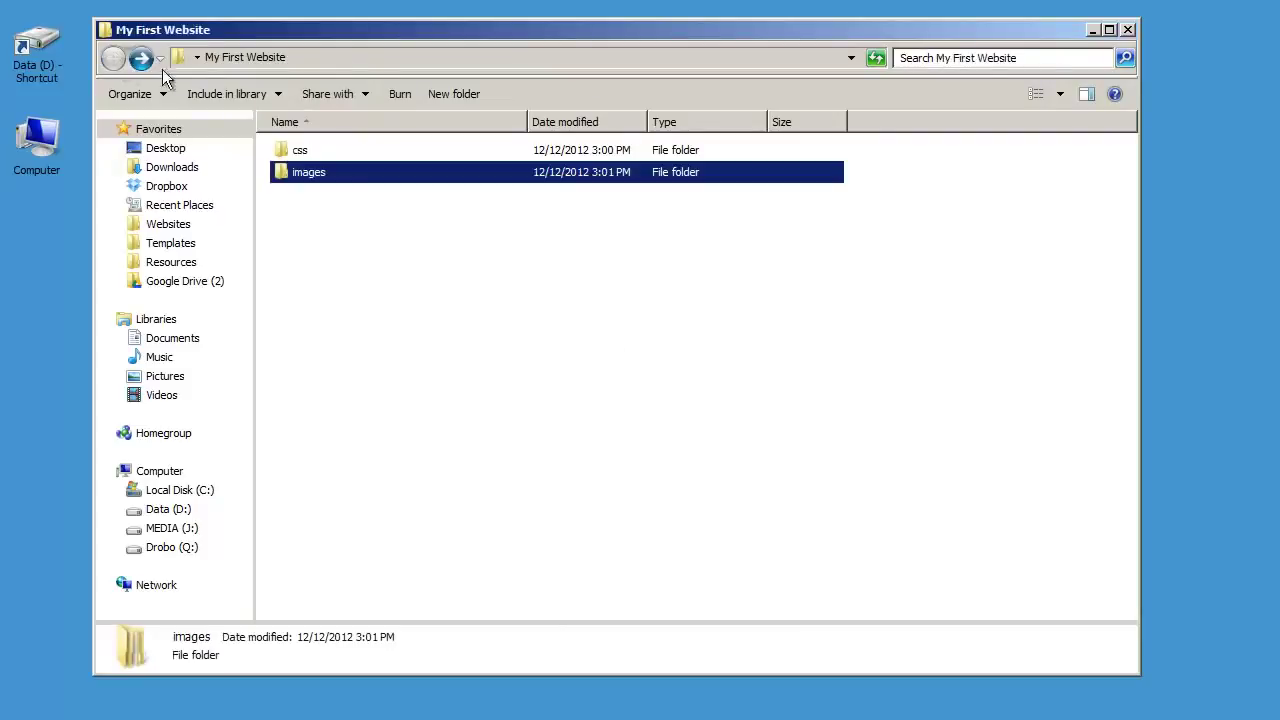
click(457, 306)
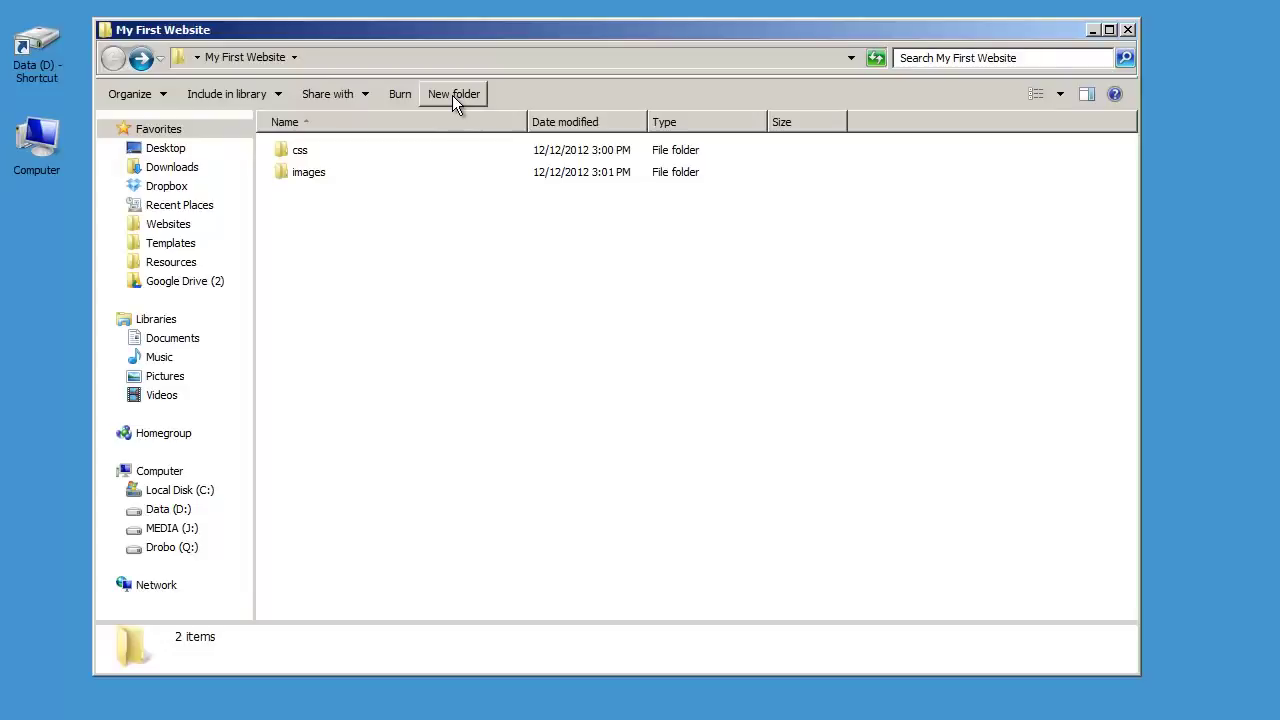
Create a folder named "js" directly in the My First Website folder in Windows Explorer
right_click(355, 232)
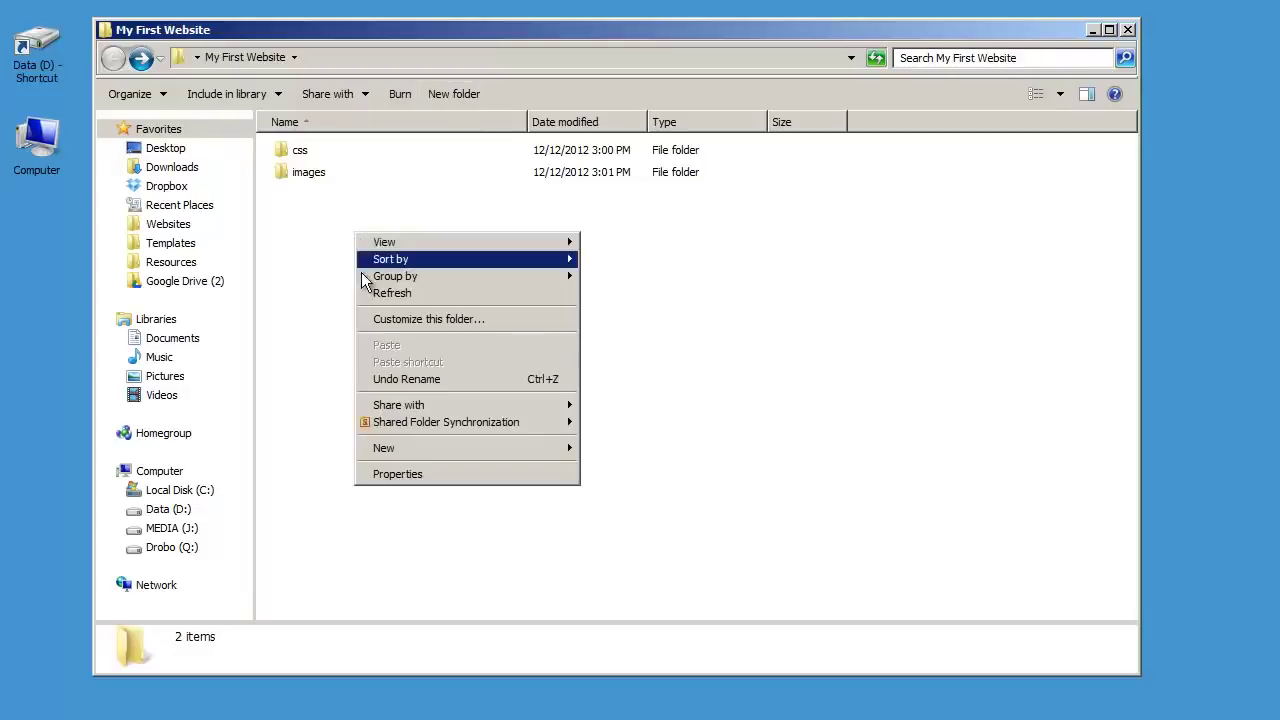
mouse_move(413, 449)
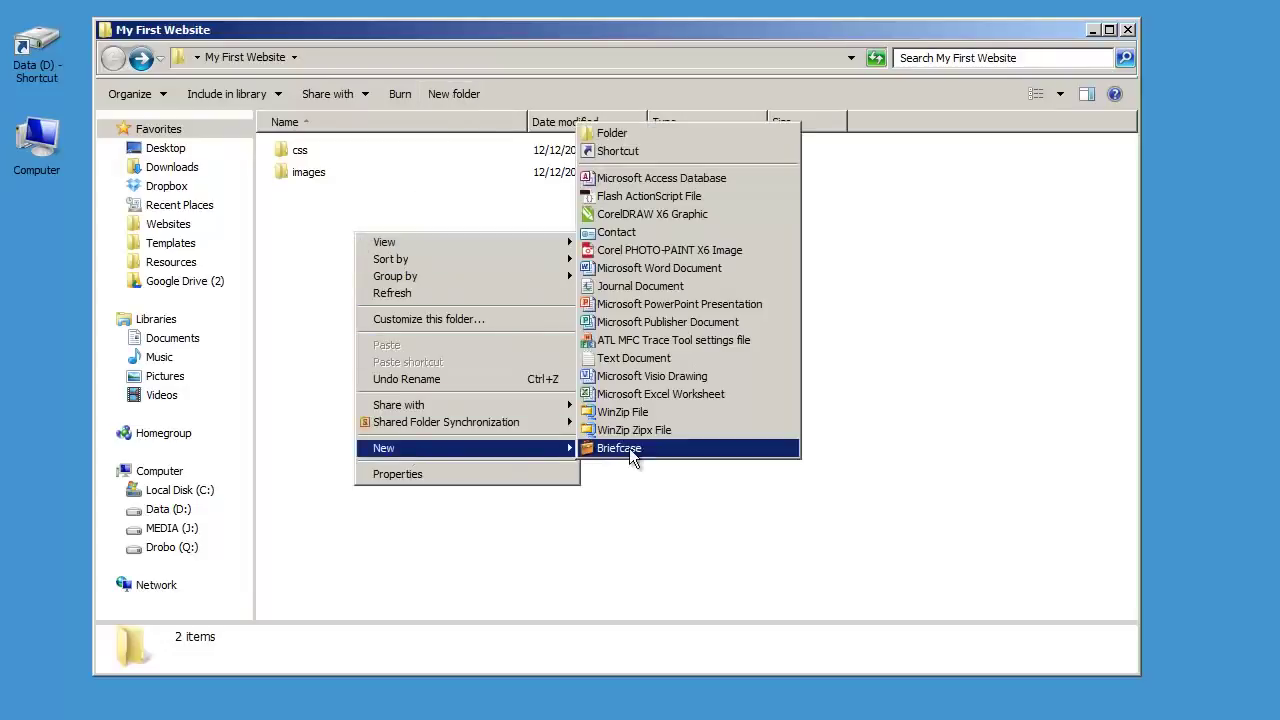
click(643, 131)
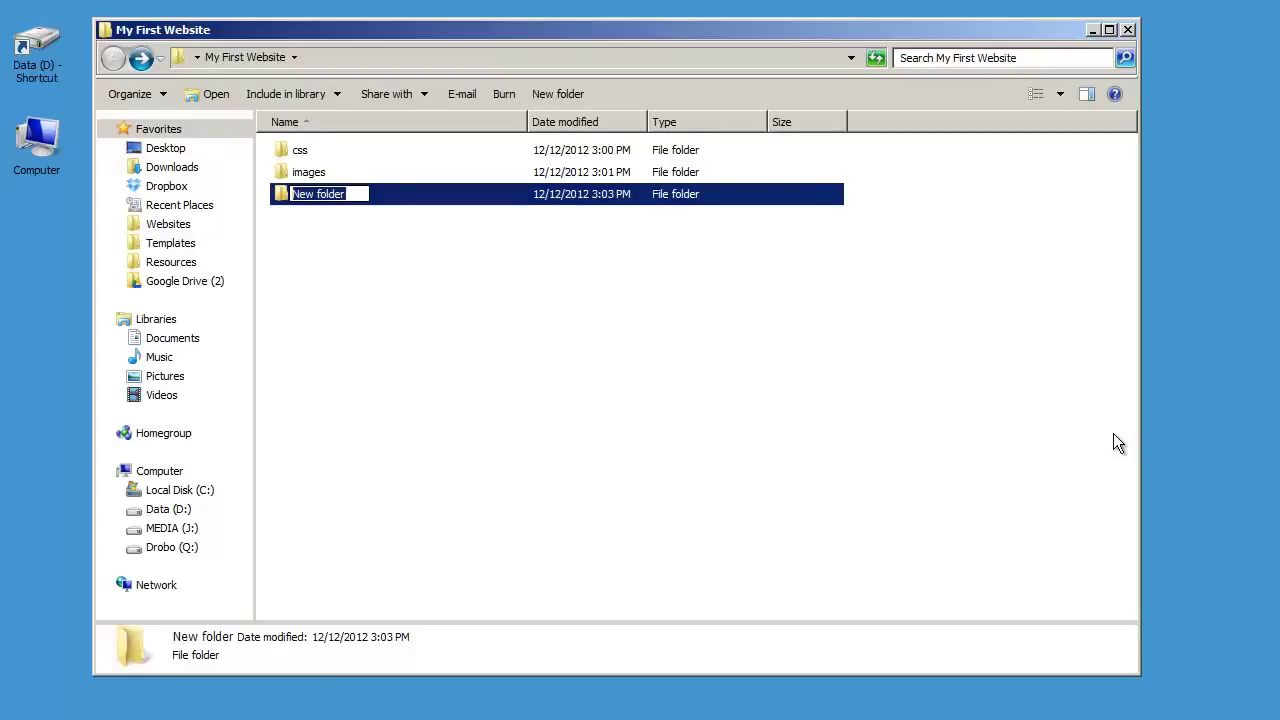
text(js)
key(Return)
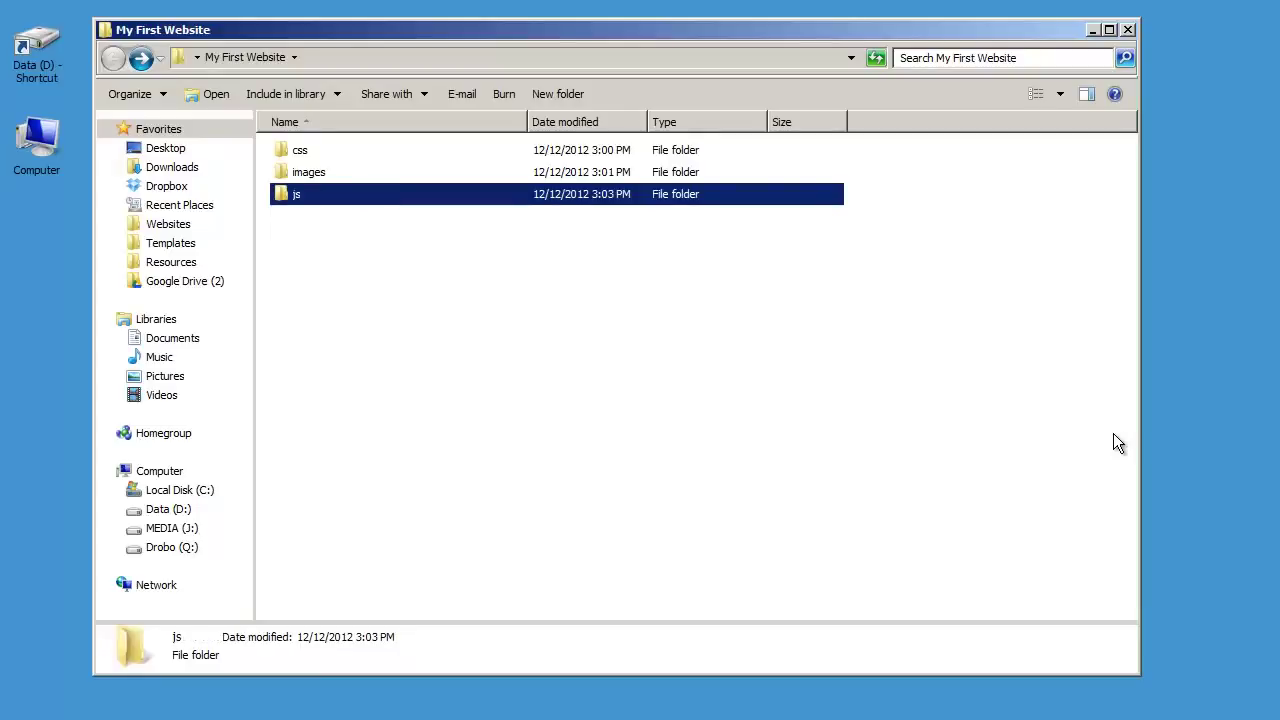
click(362, 311)
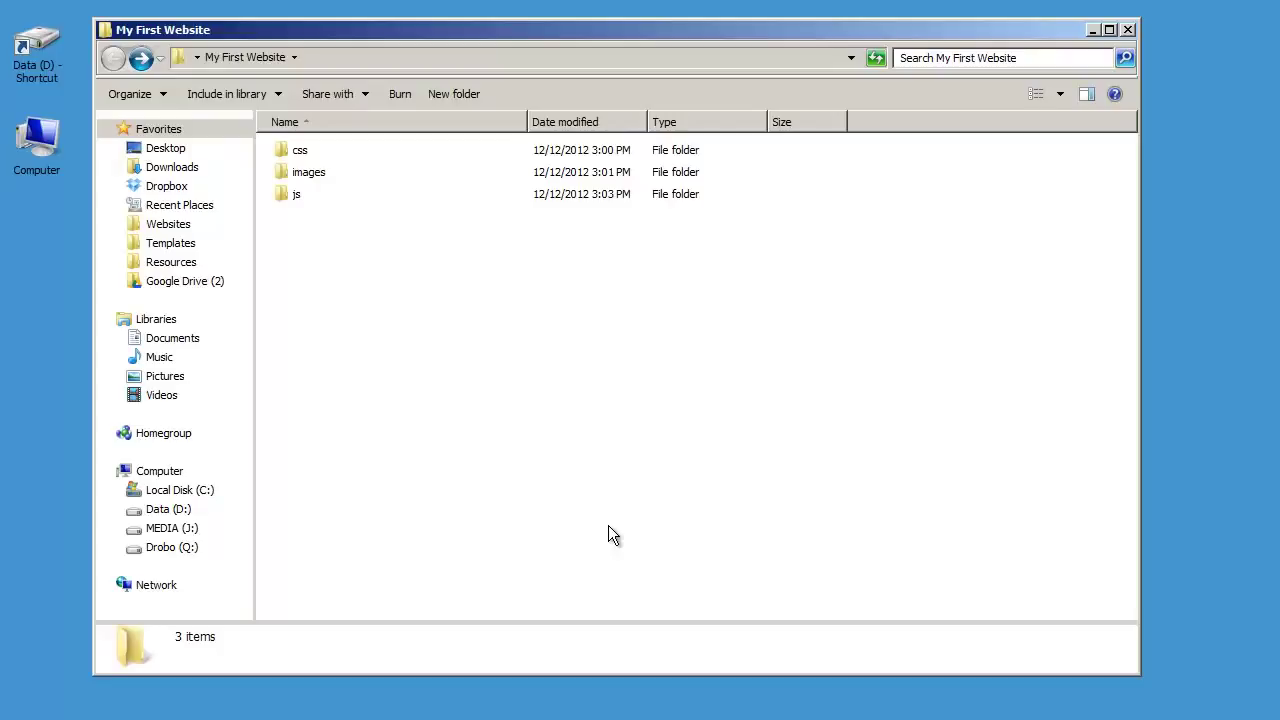
Add a folder named "php" next to the js folder in the My First Website folder
click(447, 93)
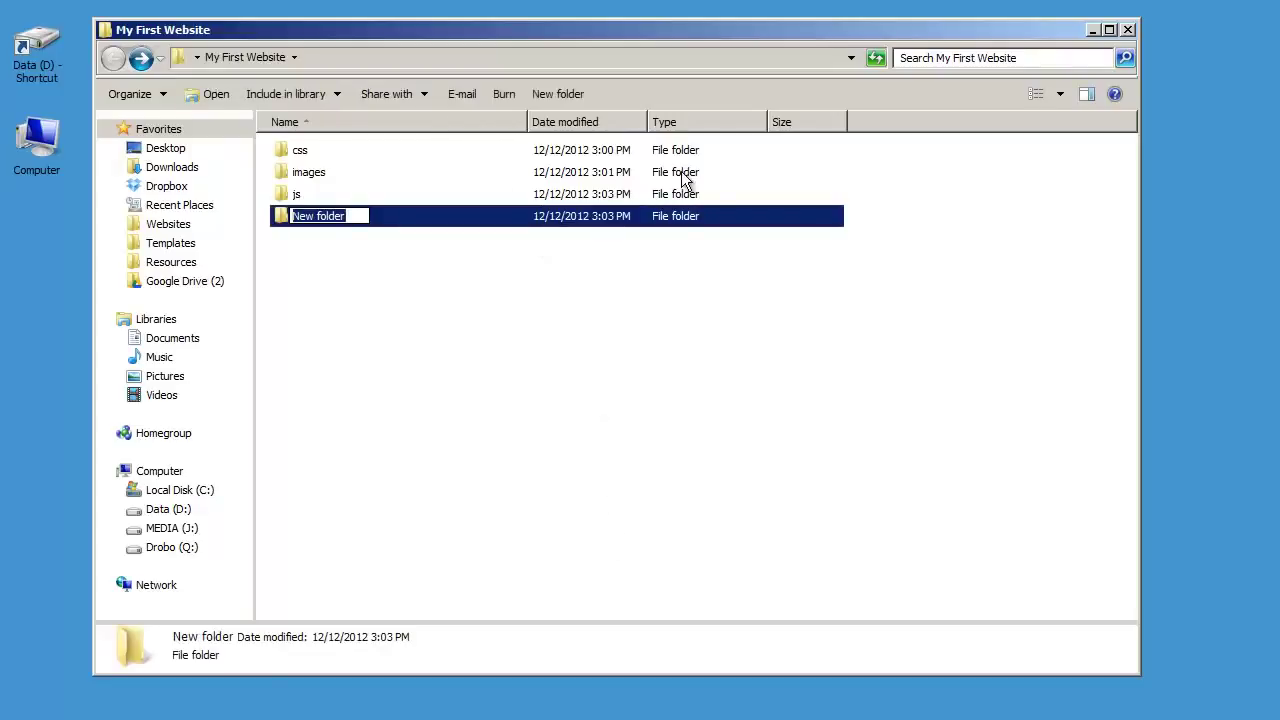
text(php)
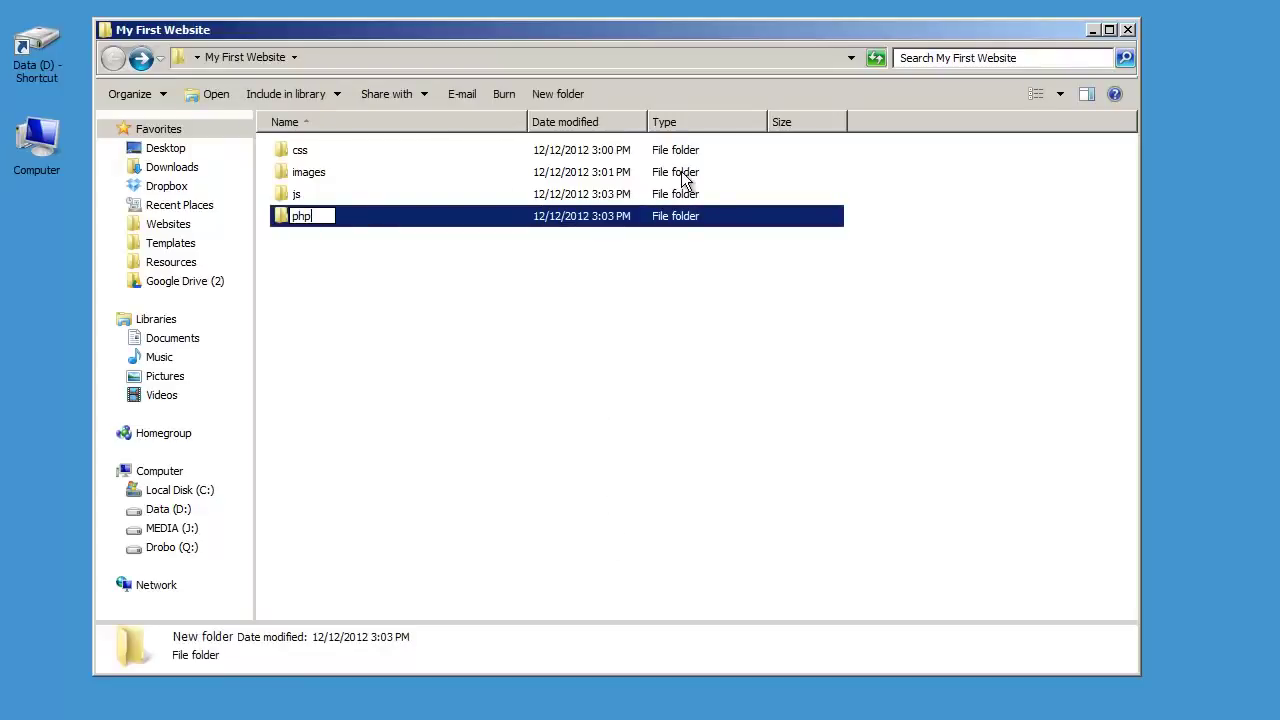
key(Return)
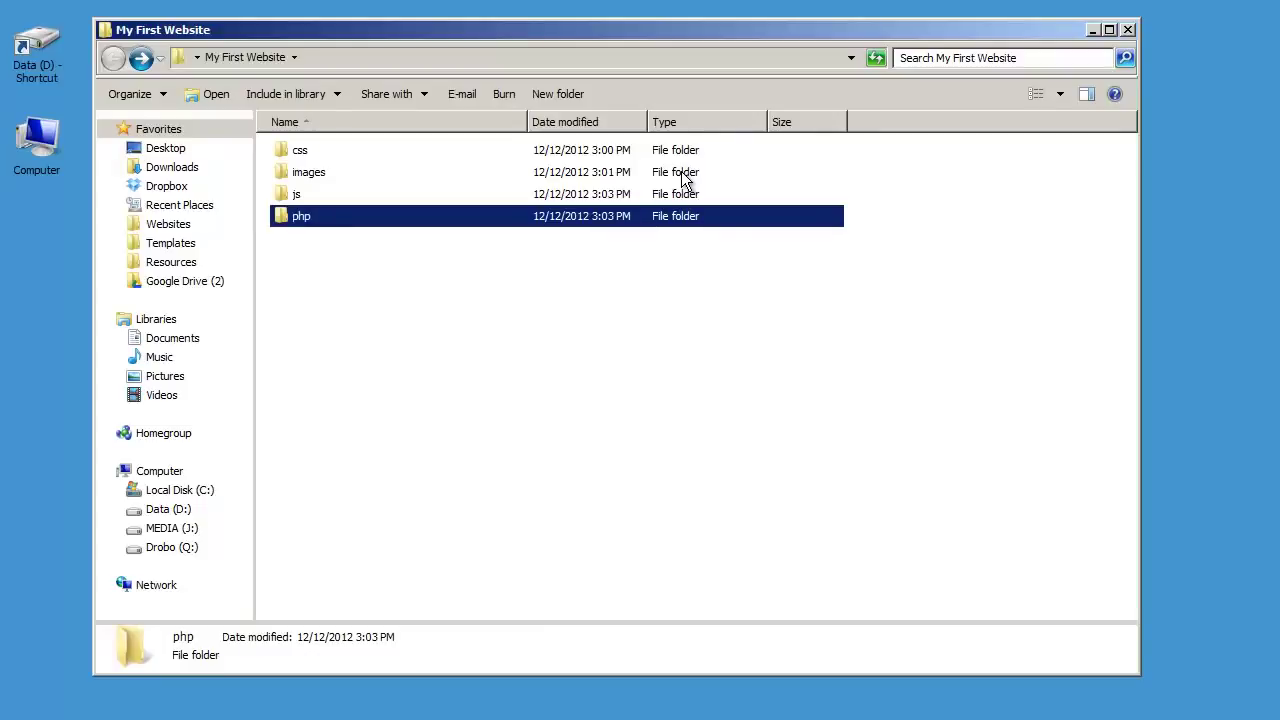
click(469, 398)
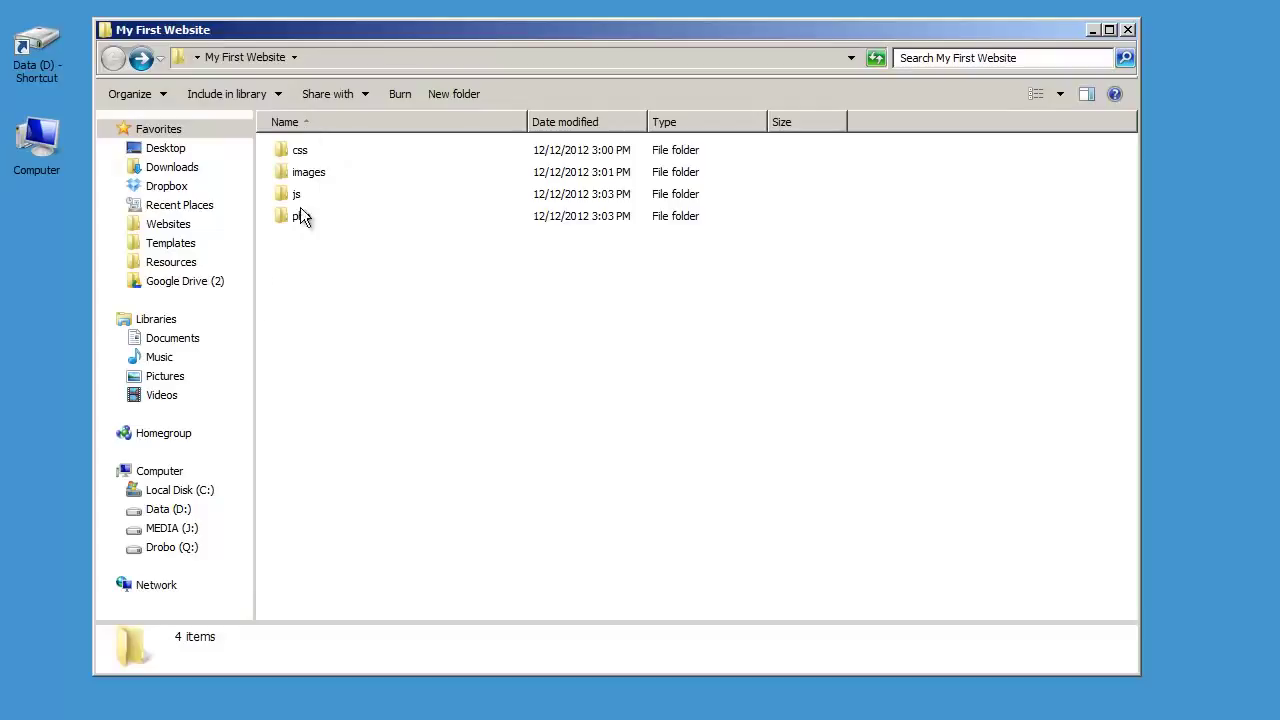
Close the My First Website folder window and switch back to Dreamweaver
click(1127, 30)
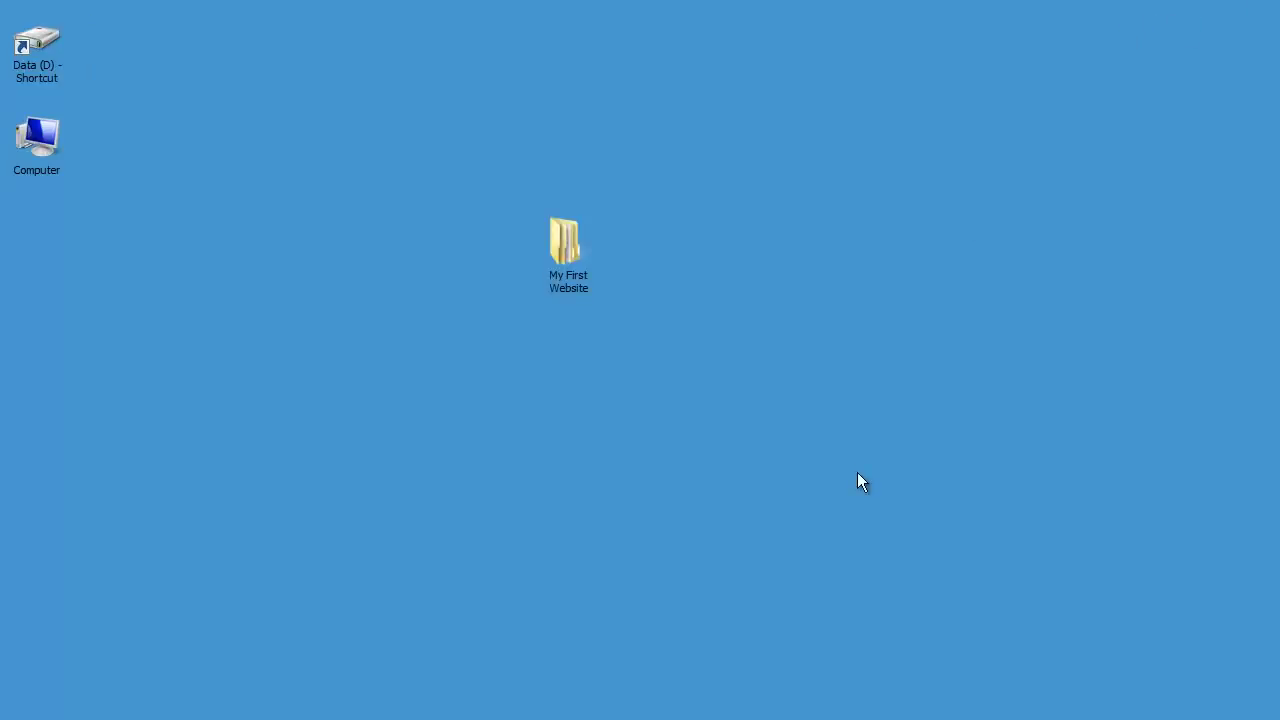
key(alt+Tab)
key(Tab)
key(Tab)
key(Tab)
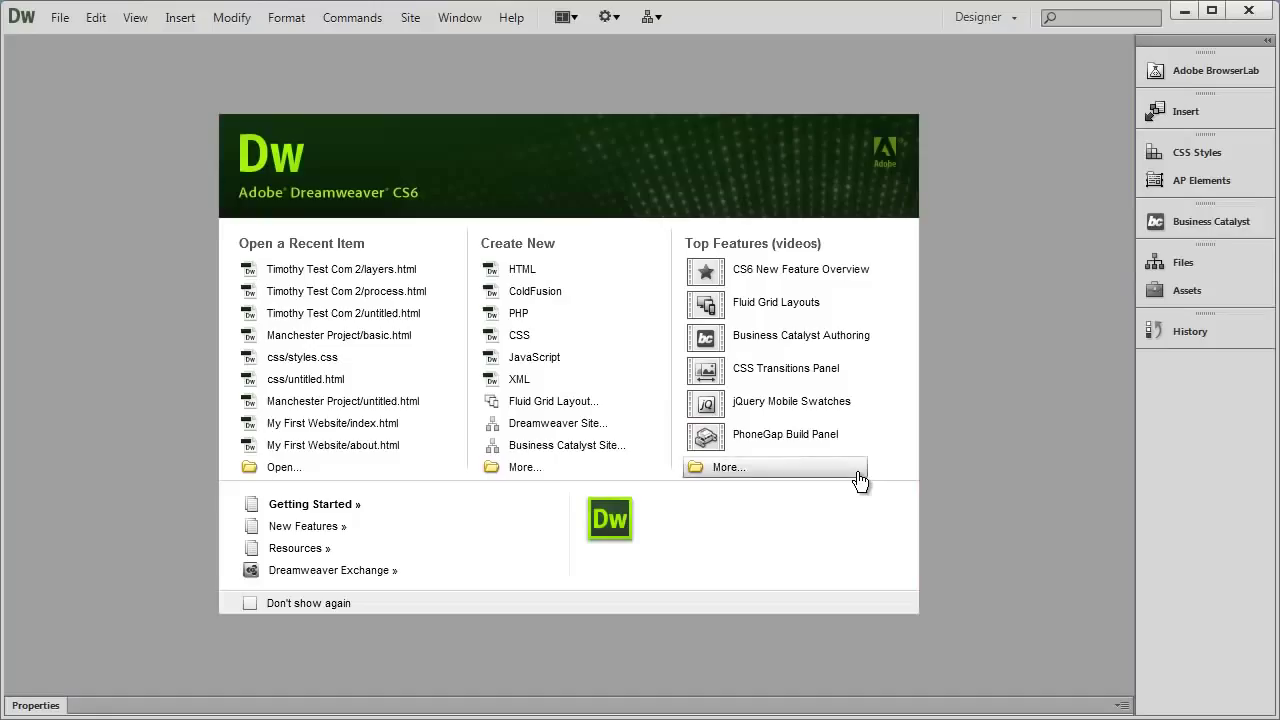
Refresh the local file list of the My First Website site and check the js and php folders in it
click(1198, 262)
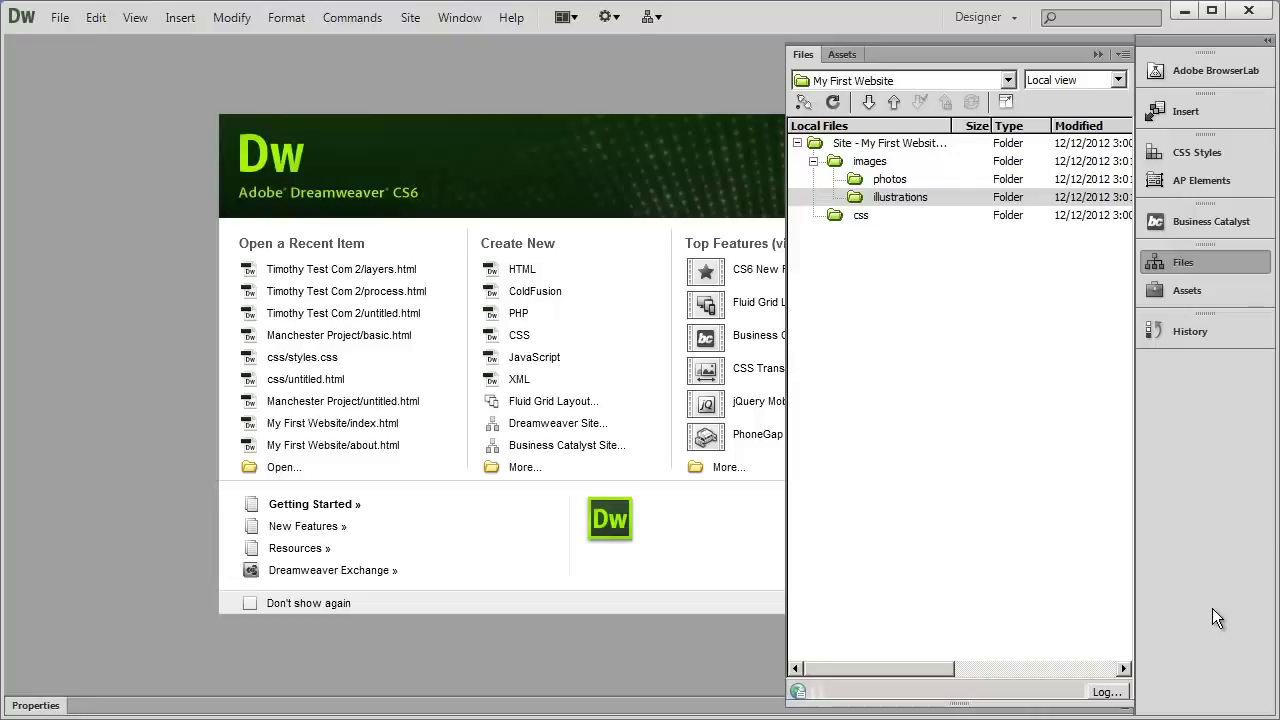
click(837, 112)
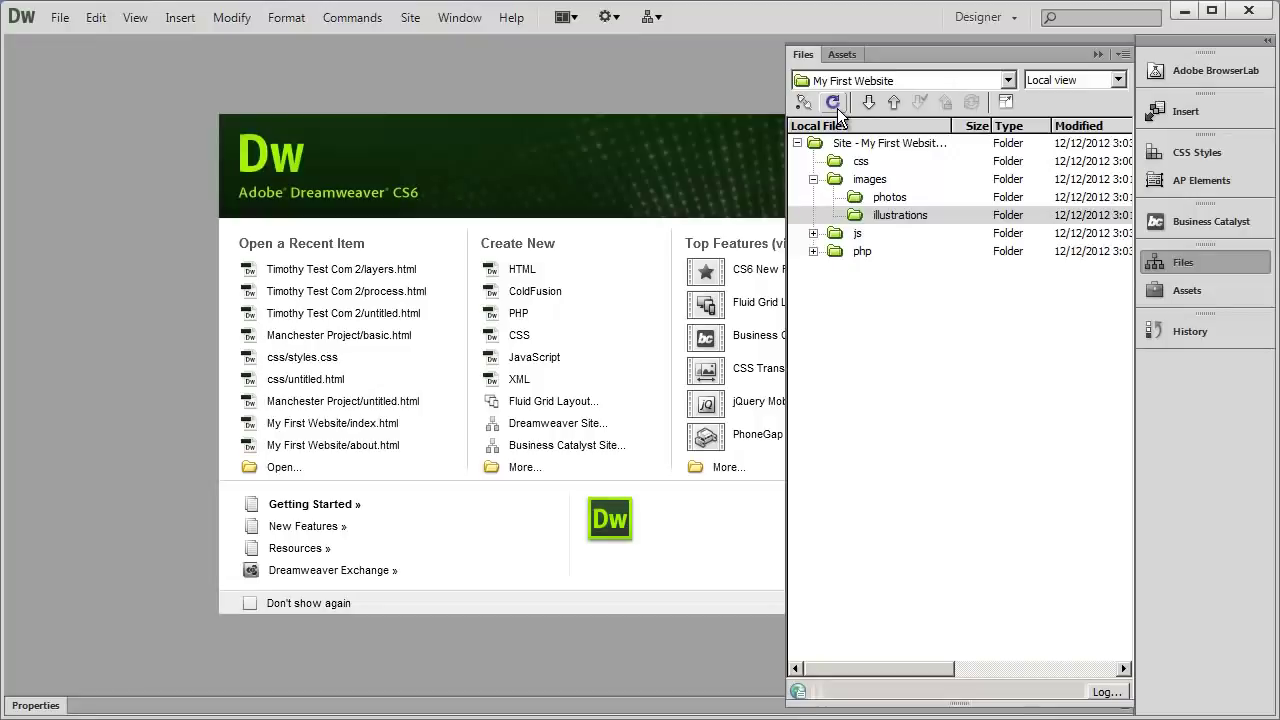
click(836, 108)
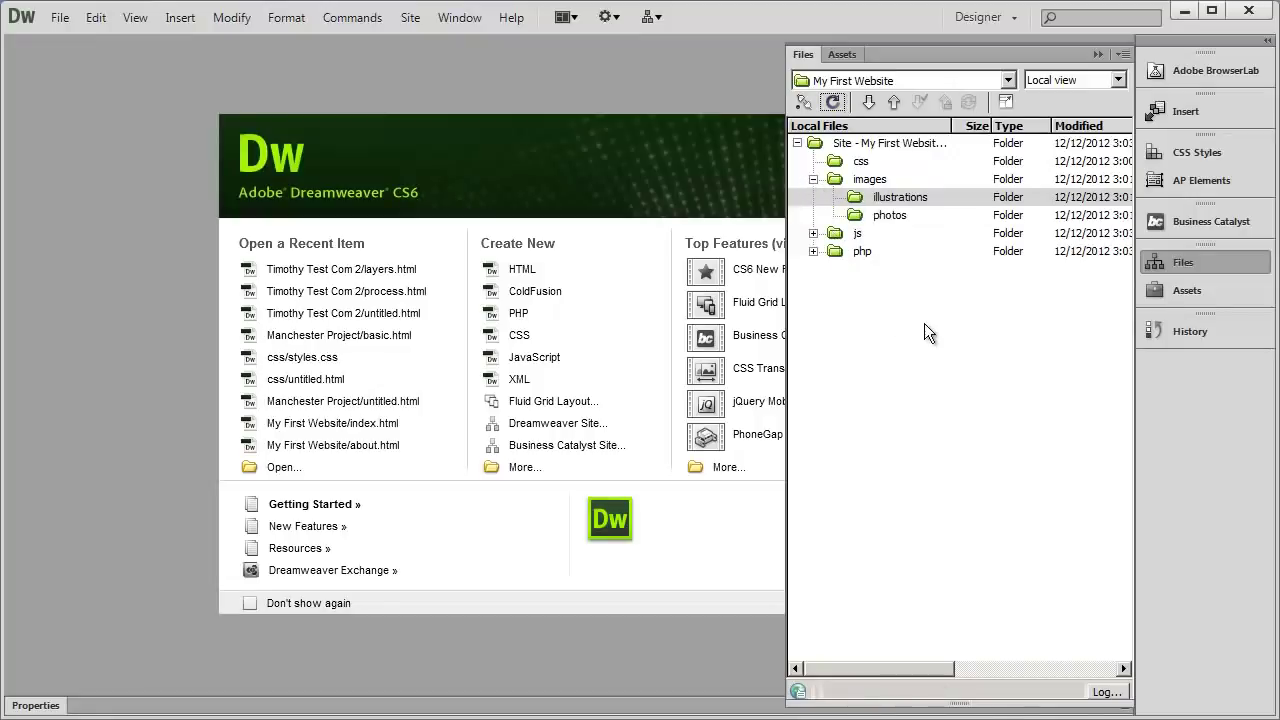
click(853, 234)
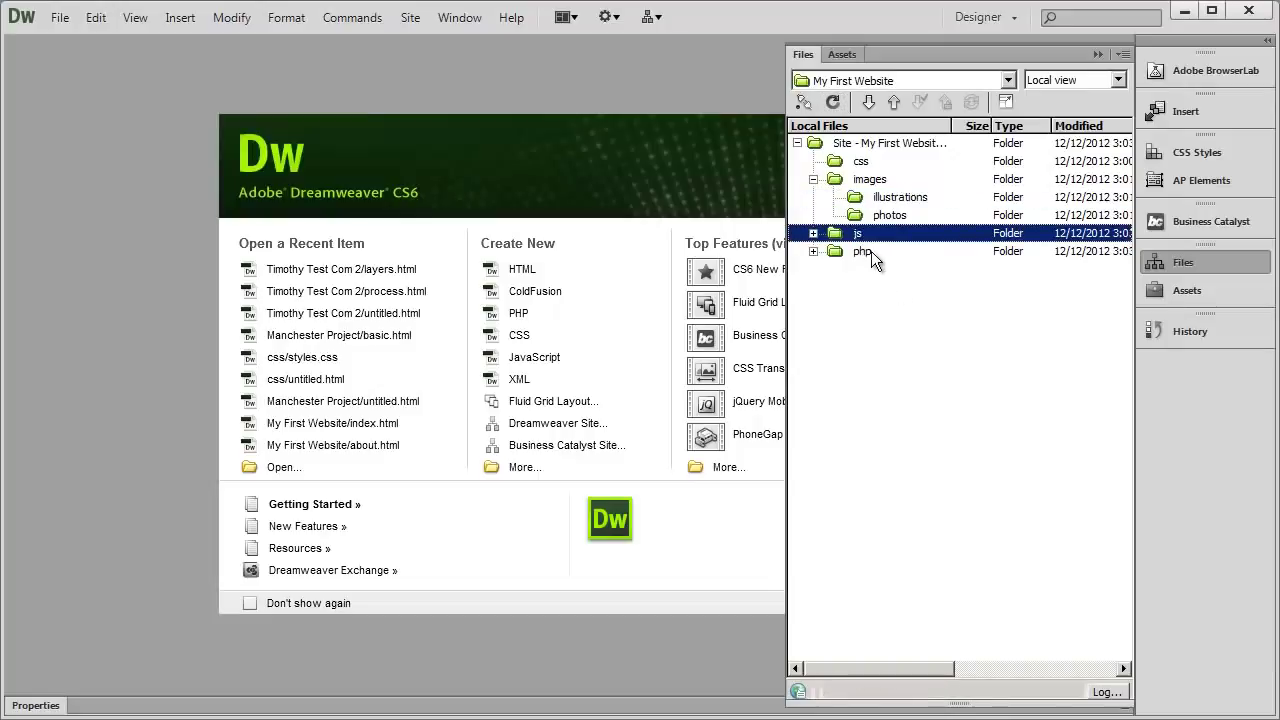
click(871, 251)
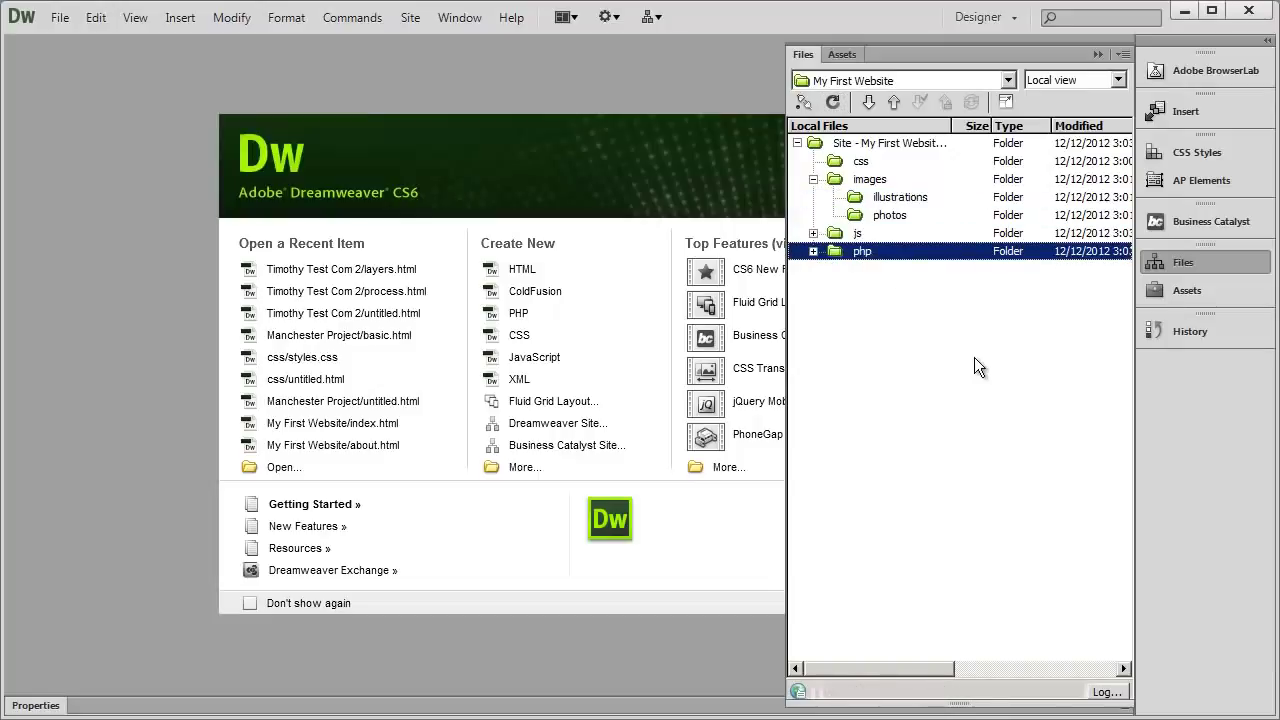
click(832, 103)
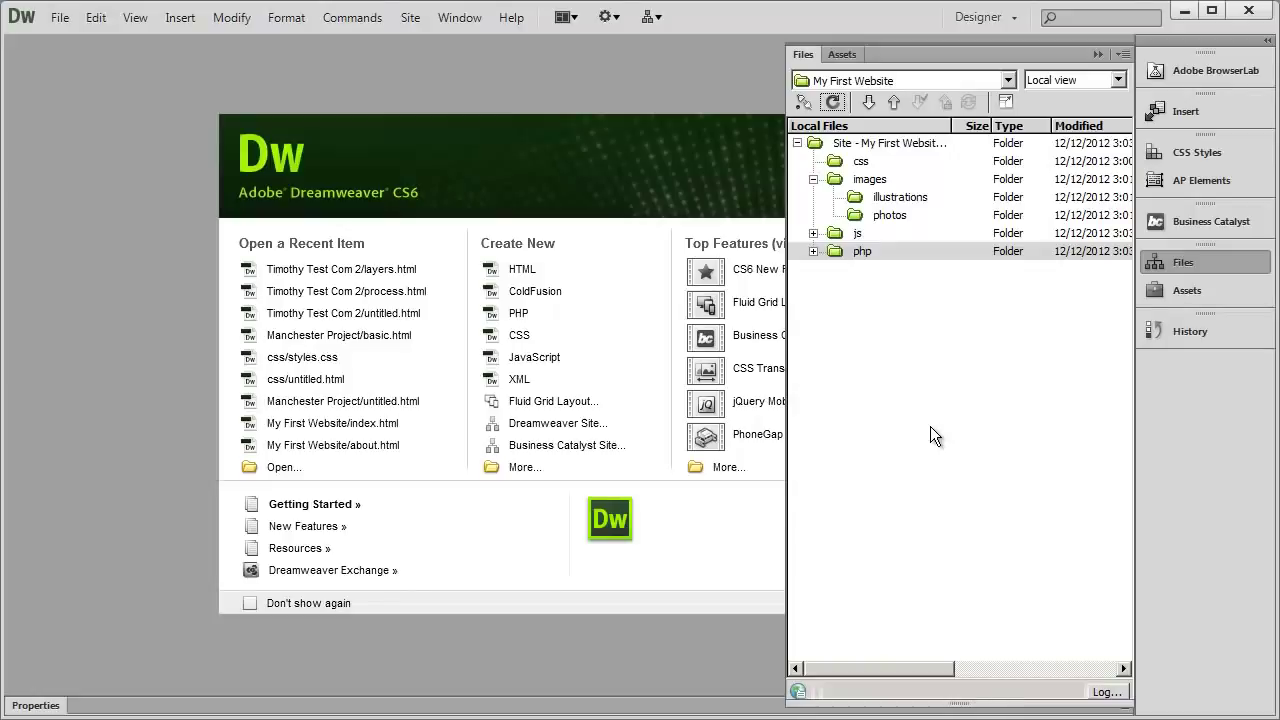
Collapse the images folder in the site's file list and select the site root folder
click(813, 179)
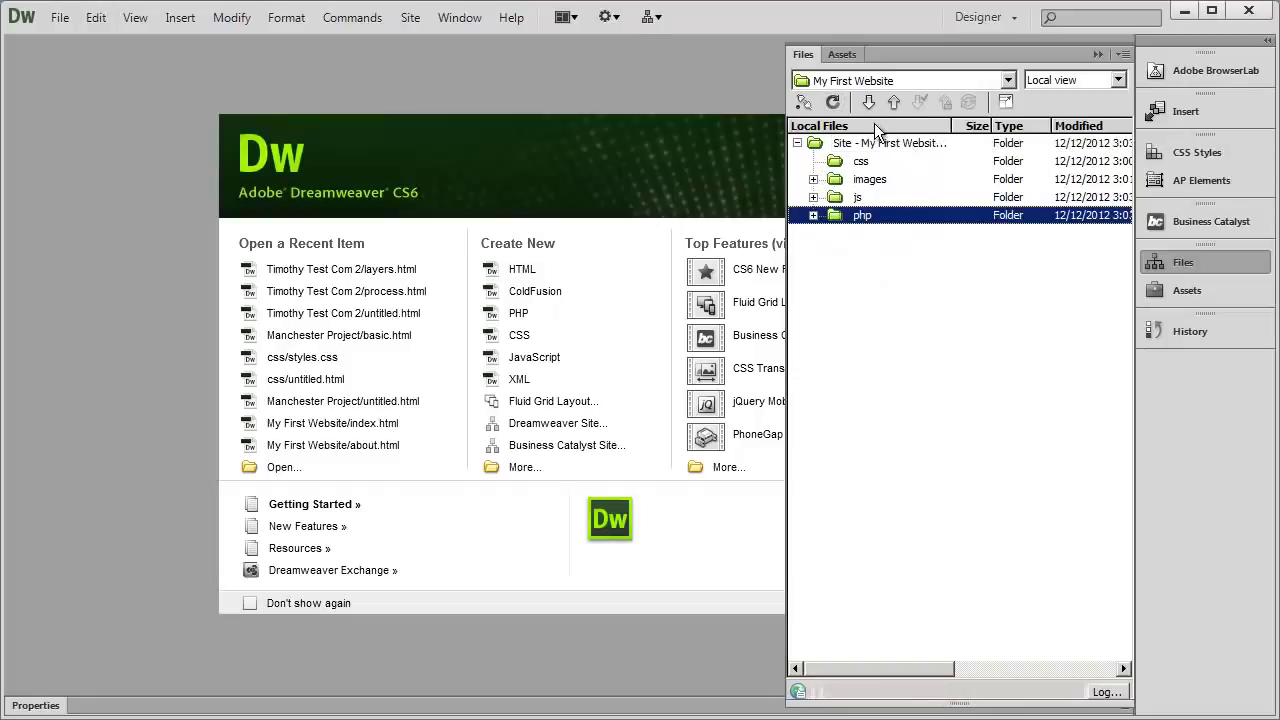
click(874, 125)
click(874, 125)
click(835, 126)
click(841, 126)
click(879, 143)
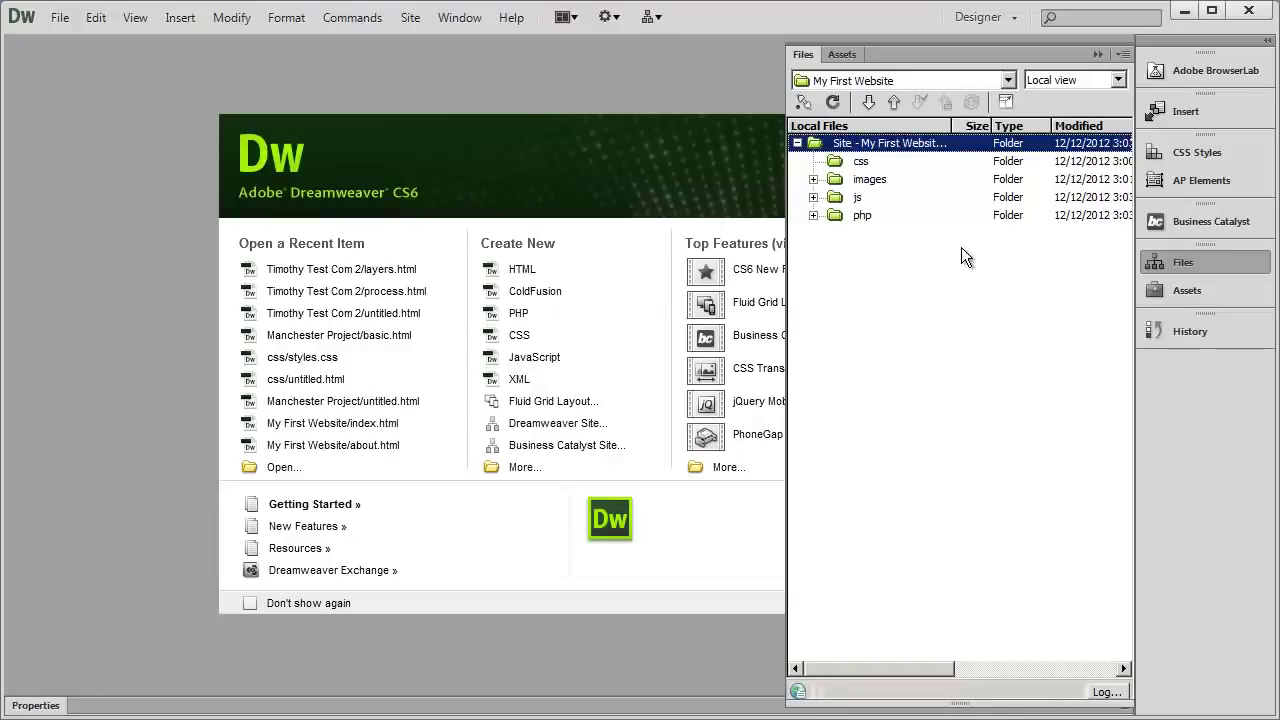
Create a new HTML file named index.html in the root of the My First Website site
right_click(872, 144)
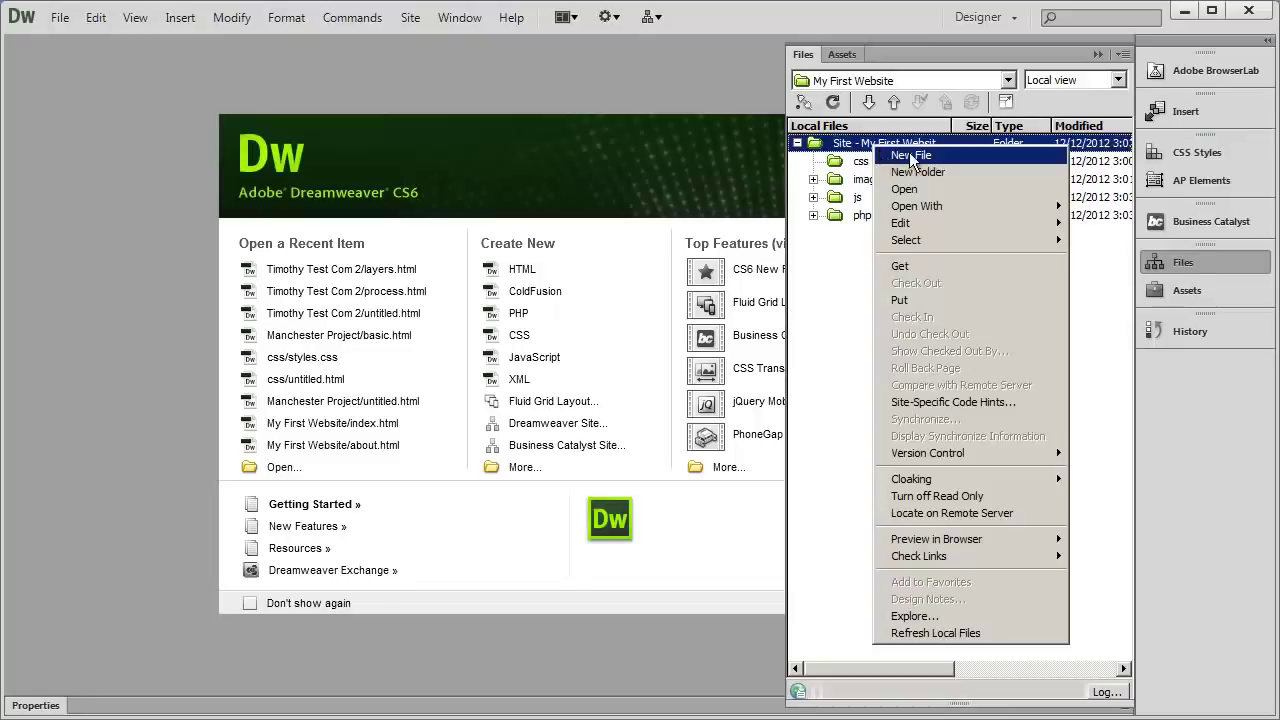
click(910, 155)
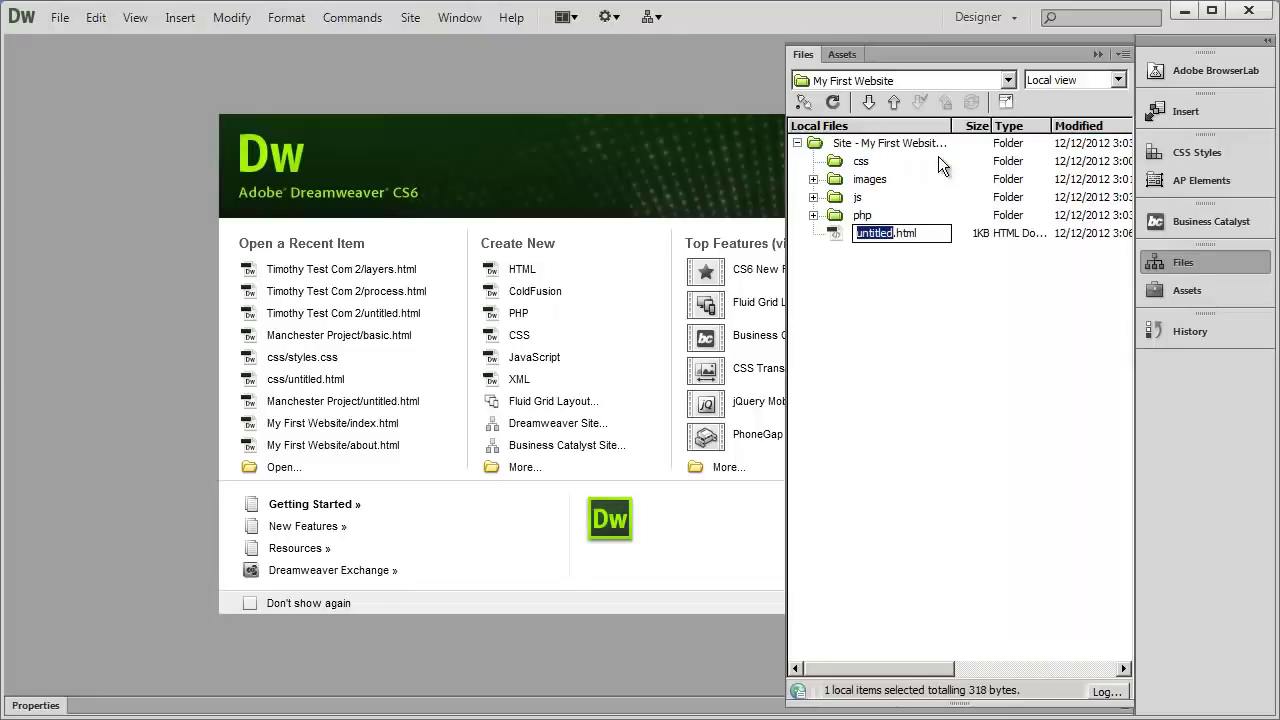
text(index)
key(Return)
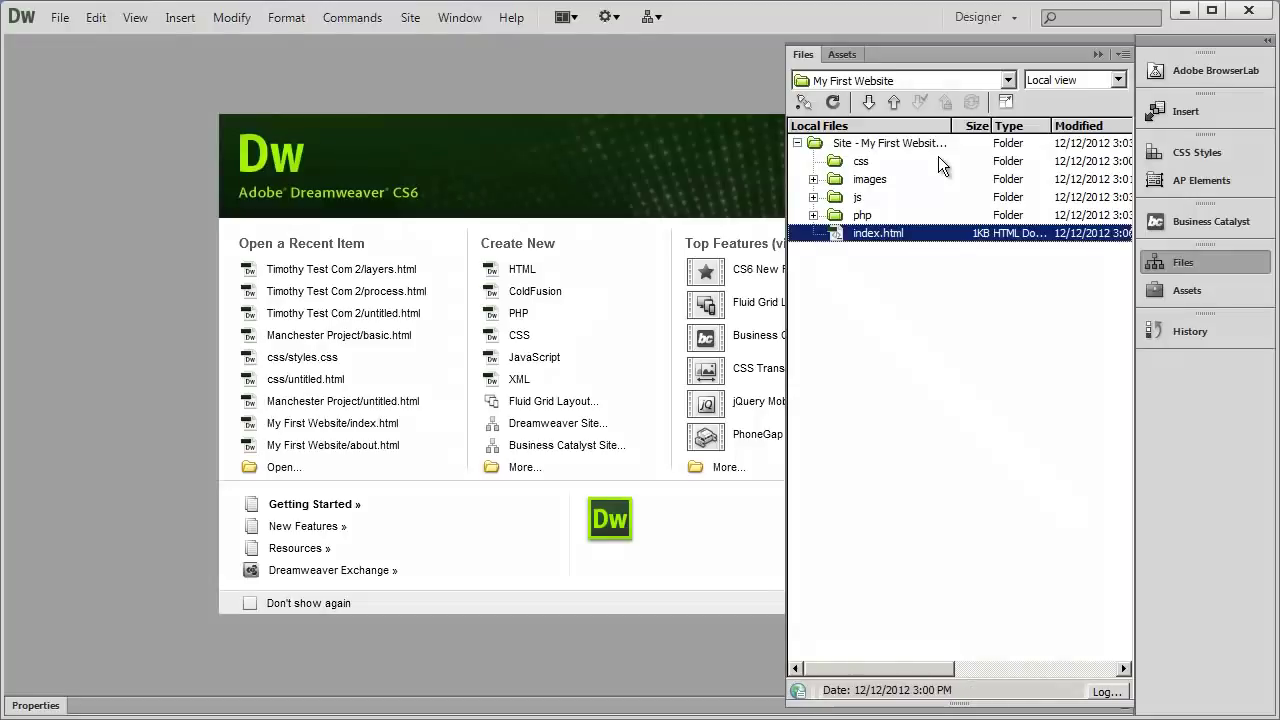
Delete the index.html file from the site root and confirm the deletion
right_click(853, 233)
mouse_move(898, 305)
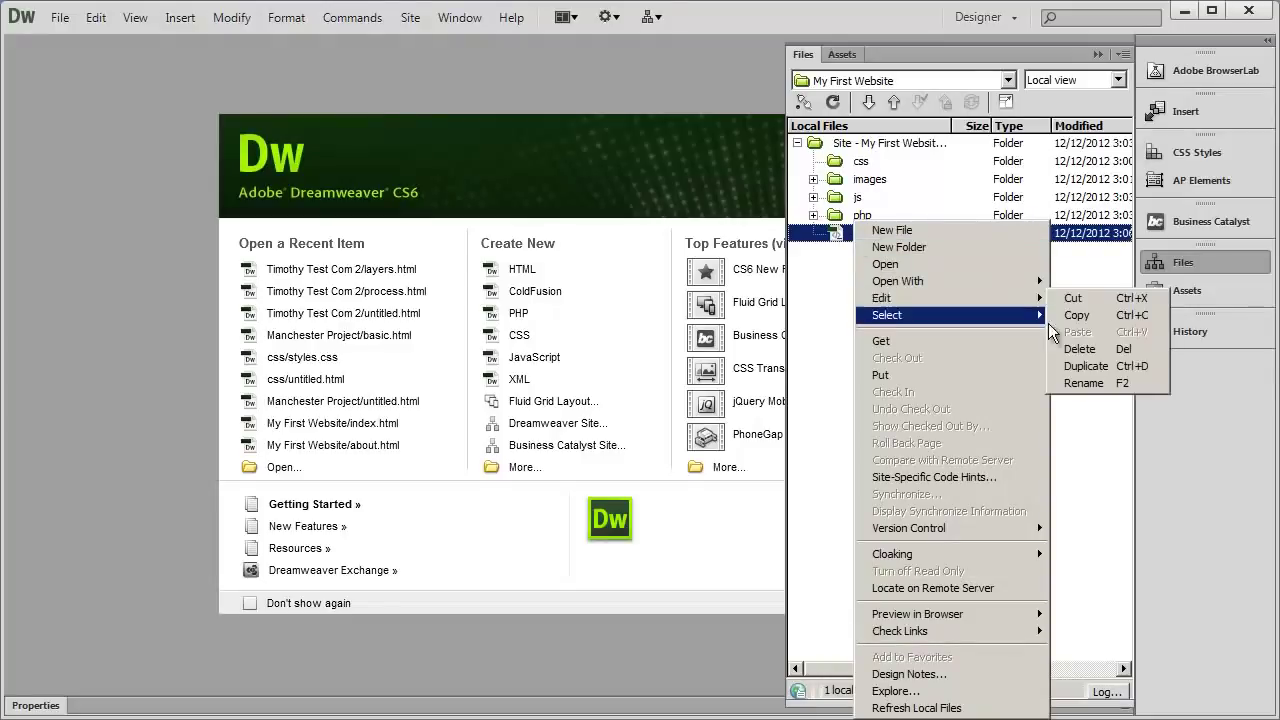
click(1090, 347)
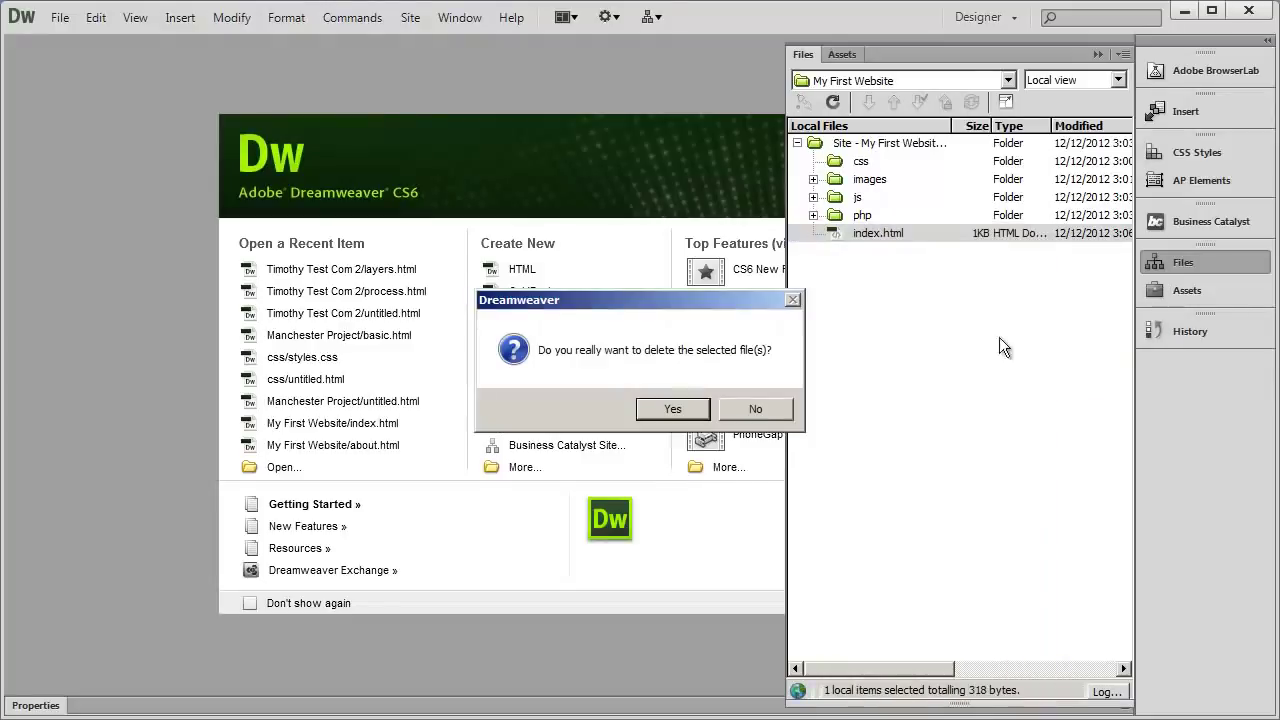
click(673, 409)
Create a new index.html file in the root folder of the My First Website site
right_click(881, 145)
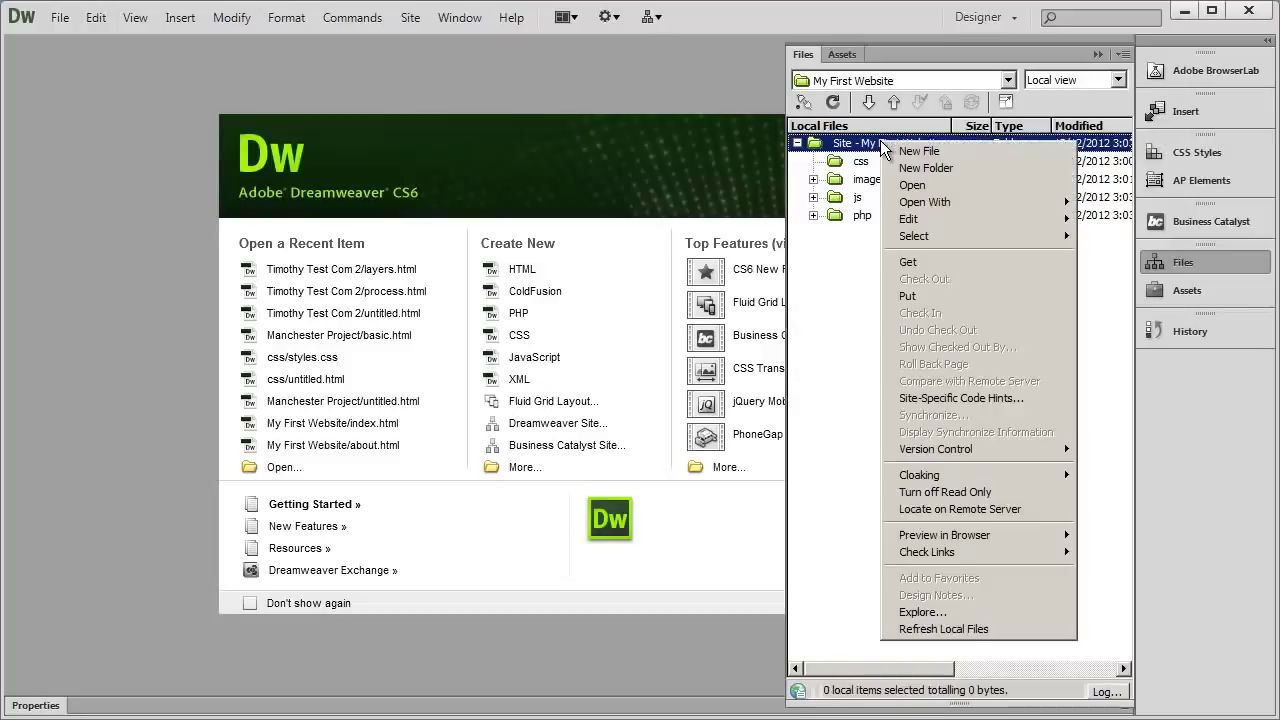
click(945, 152)
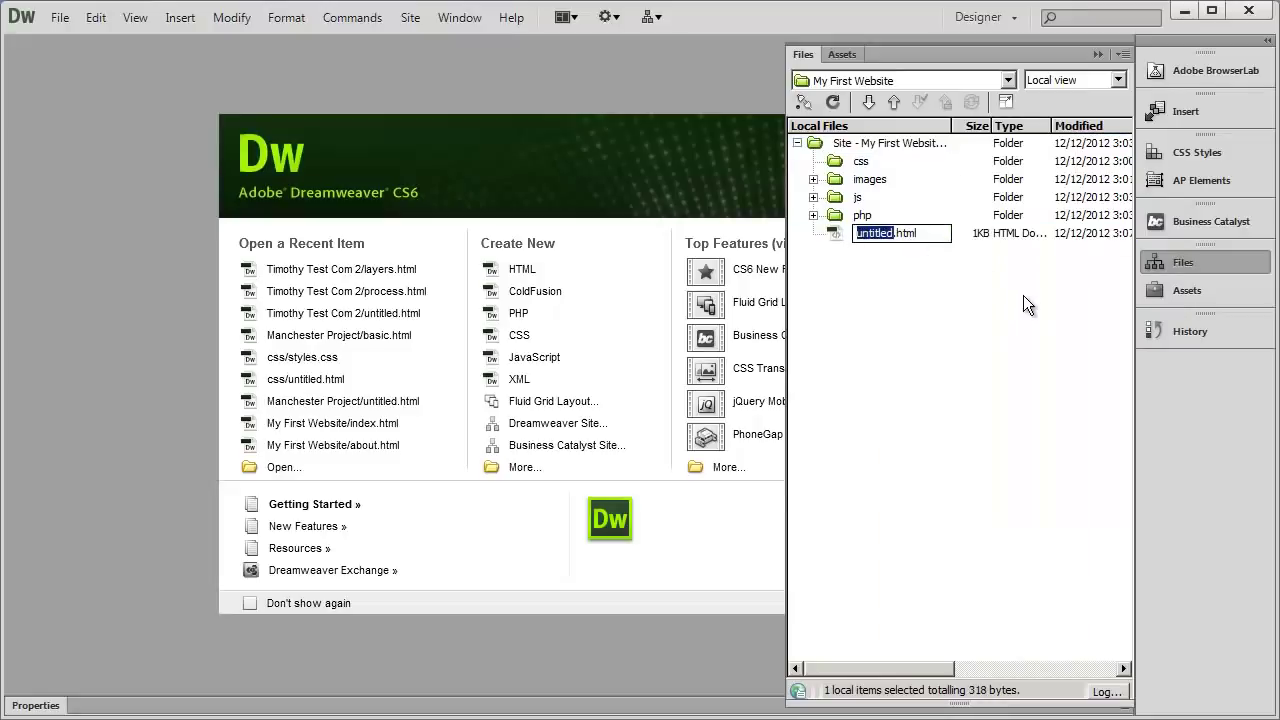
text(index)
key(Return)
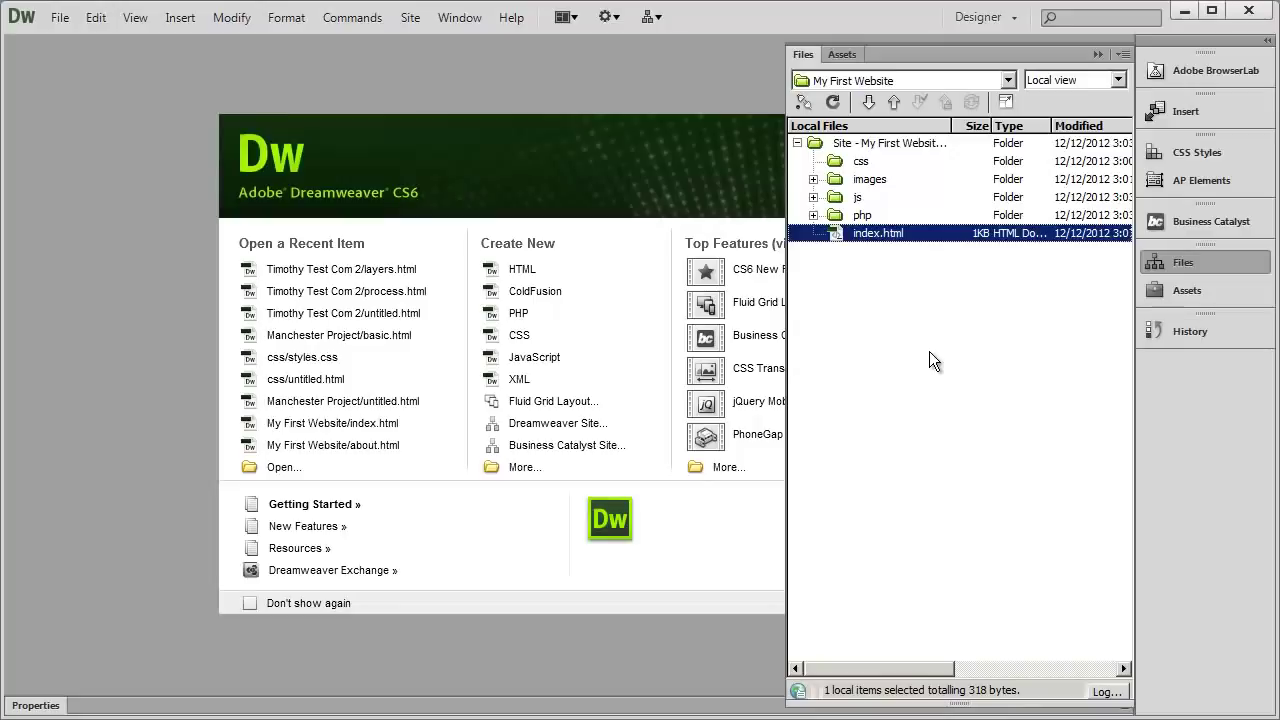
Create a new HTML file named about.html in the root of the My First Website site
right_click(879, 144)
click(905, 155)
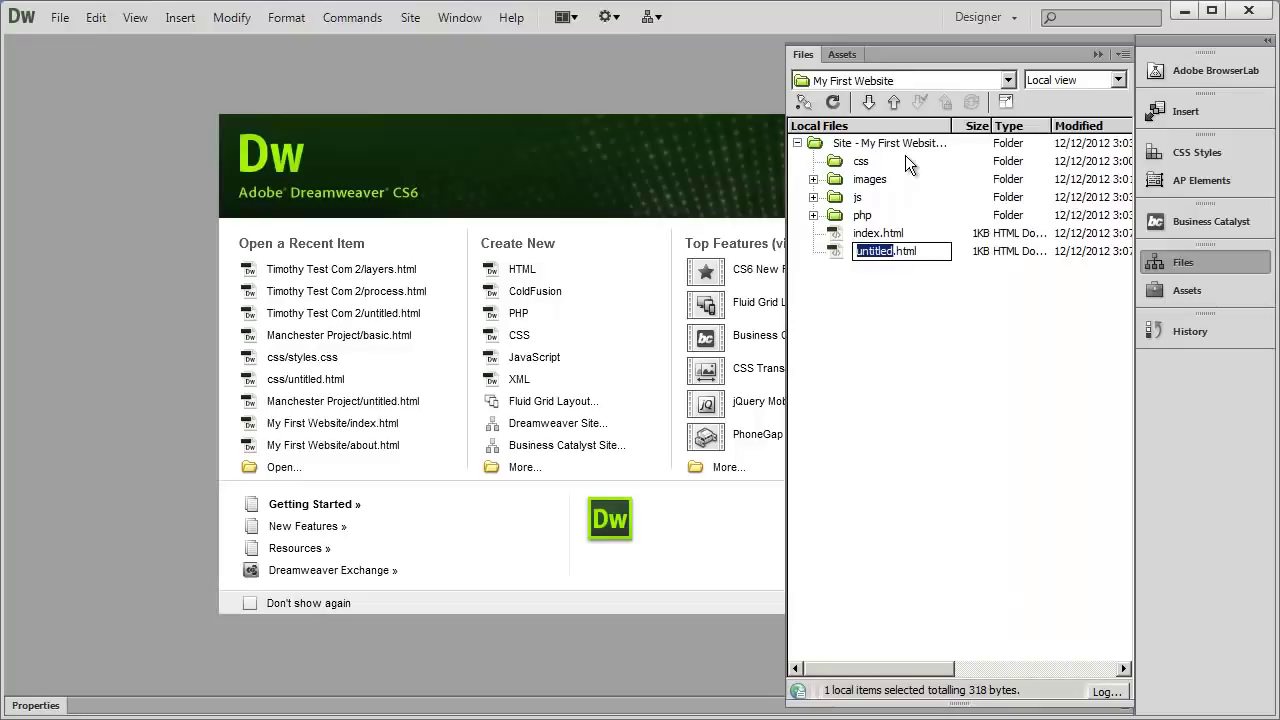
text(about)
key(Return)
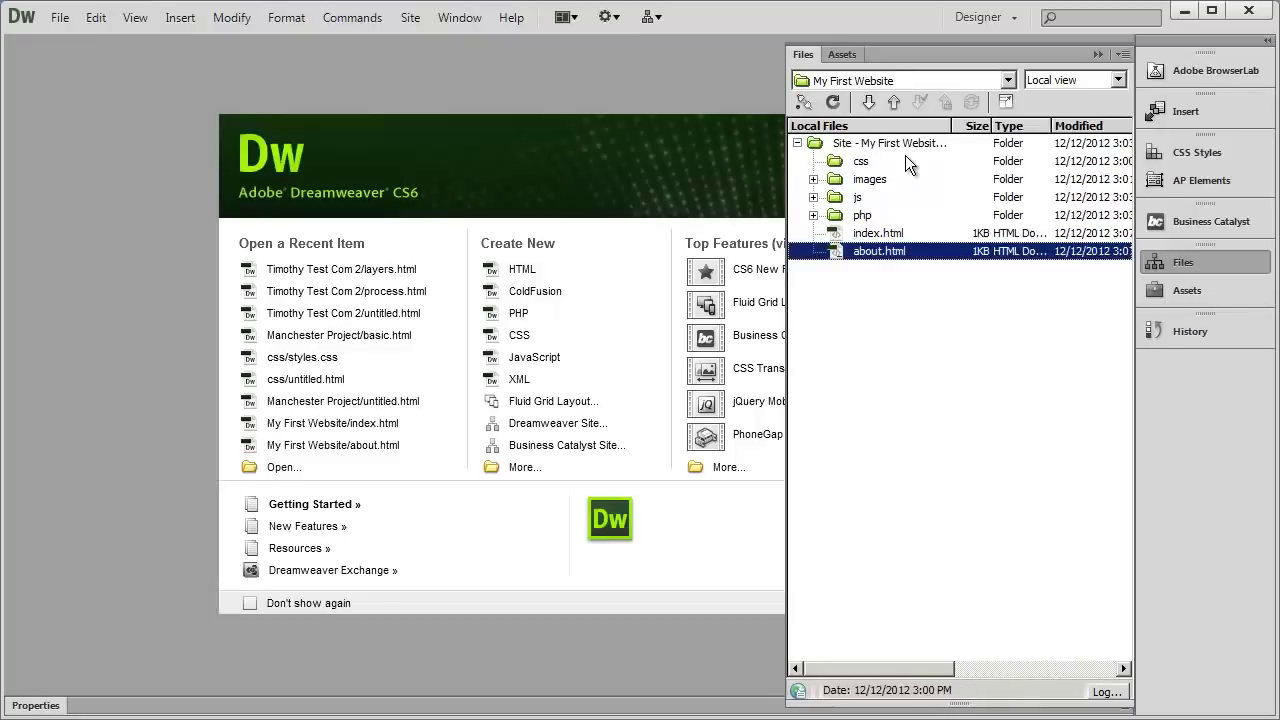
Shorten the extension of the about page in the site root so the file is named about.htm
click(907, 251)
click(932, 251)
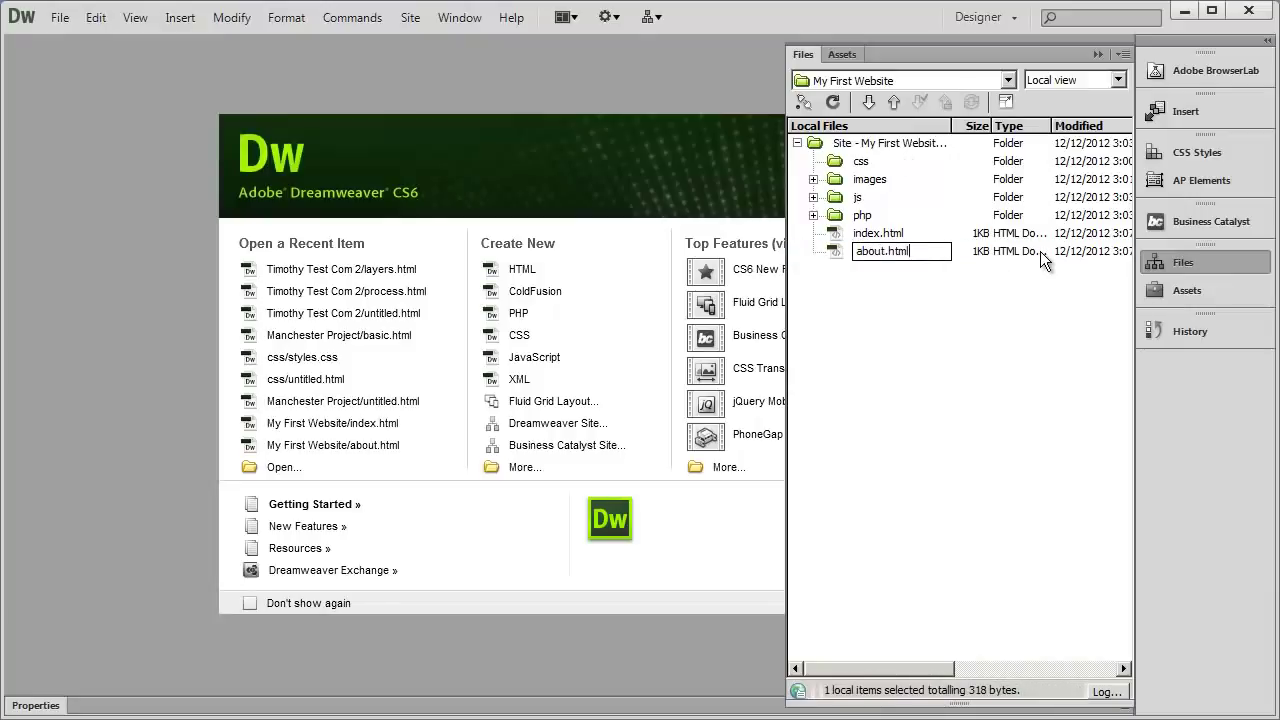
key(BackSpace)
key(Return)
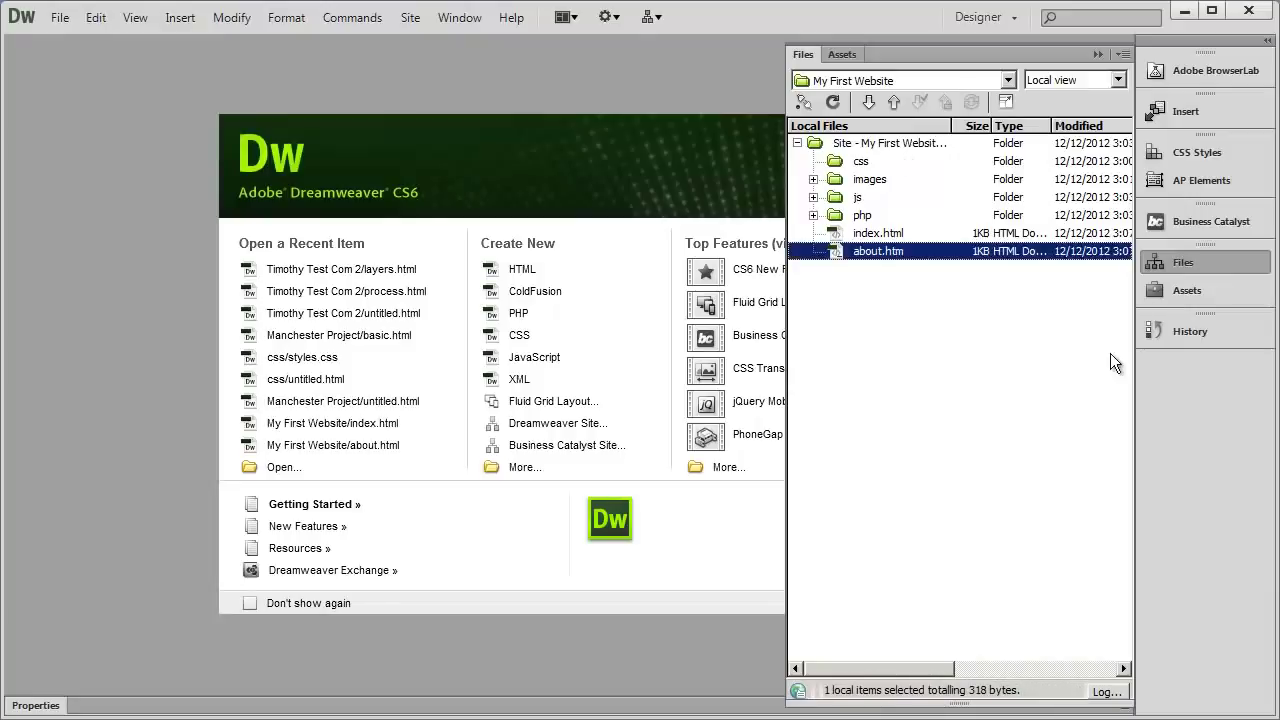
Rename the about page back to about.html
click(896, 252)
click(934, 256)
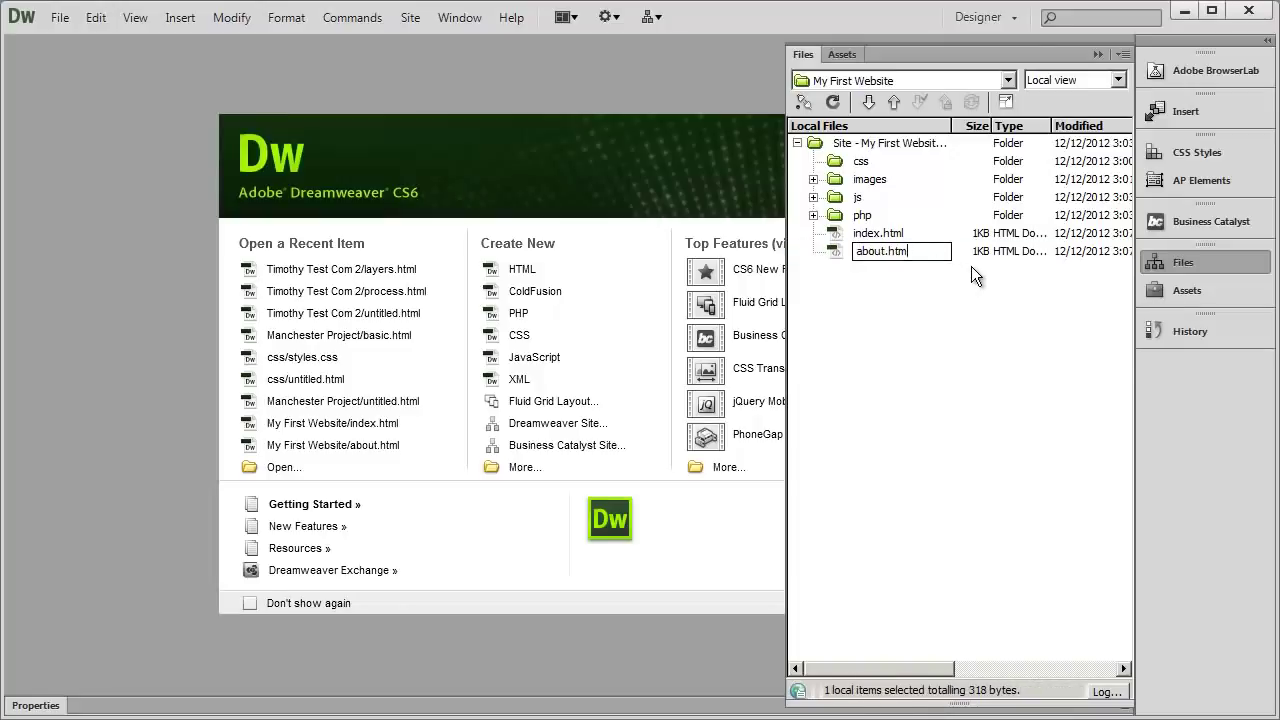
text(l)
key(Return)
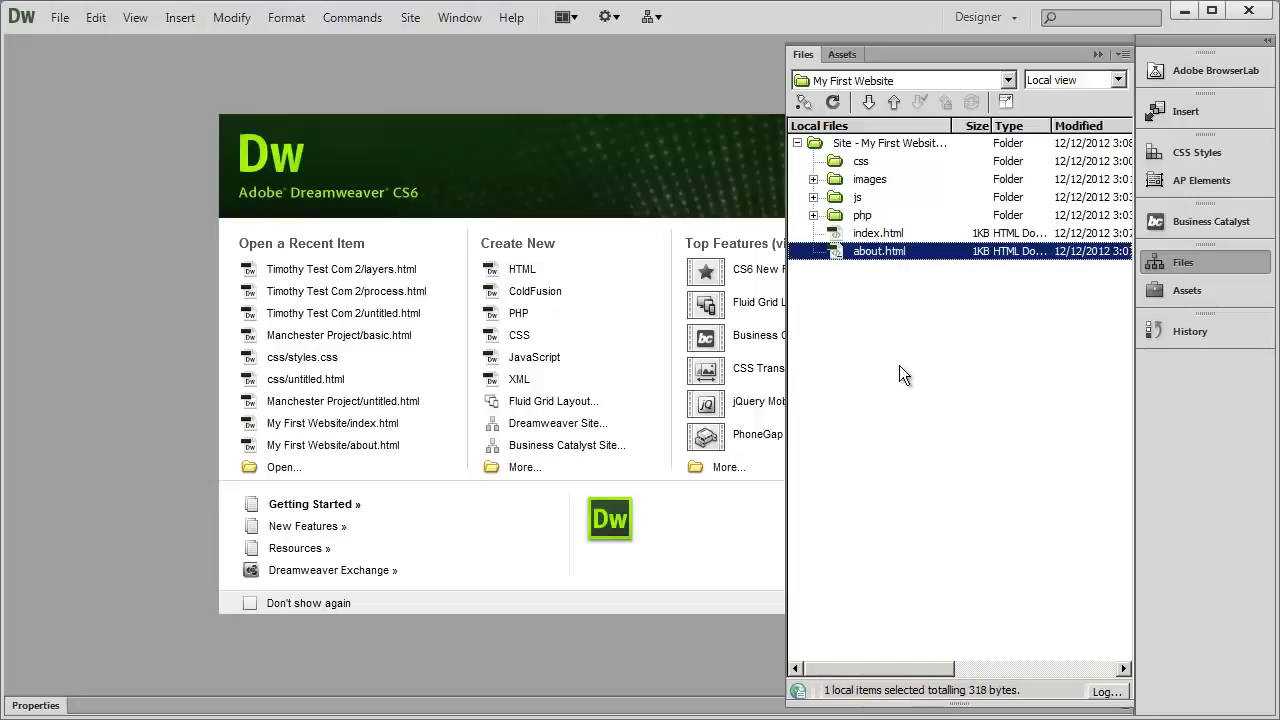
Create a new HTML file named contact.html in the root of the My First Website site
click(872, 235)
click(882, 252)
right_click(875, 142)
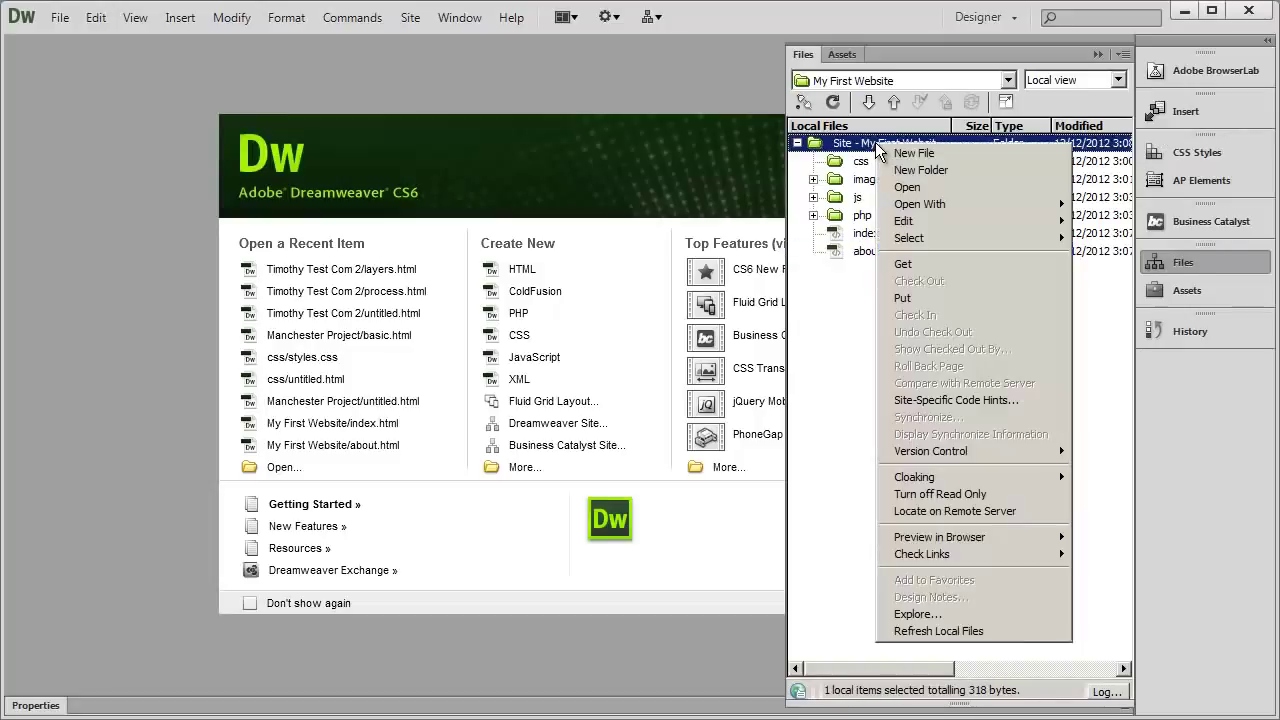
click(886, 157)
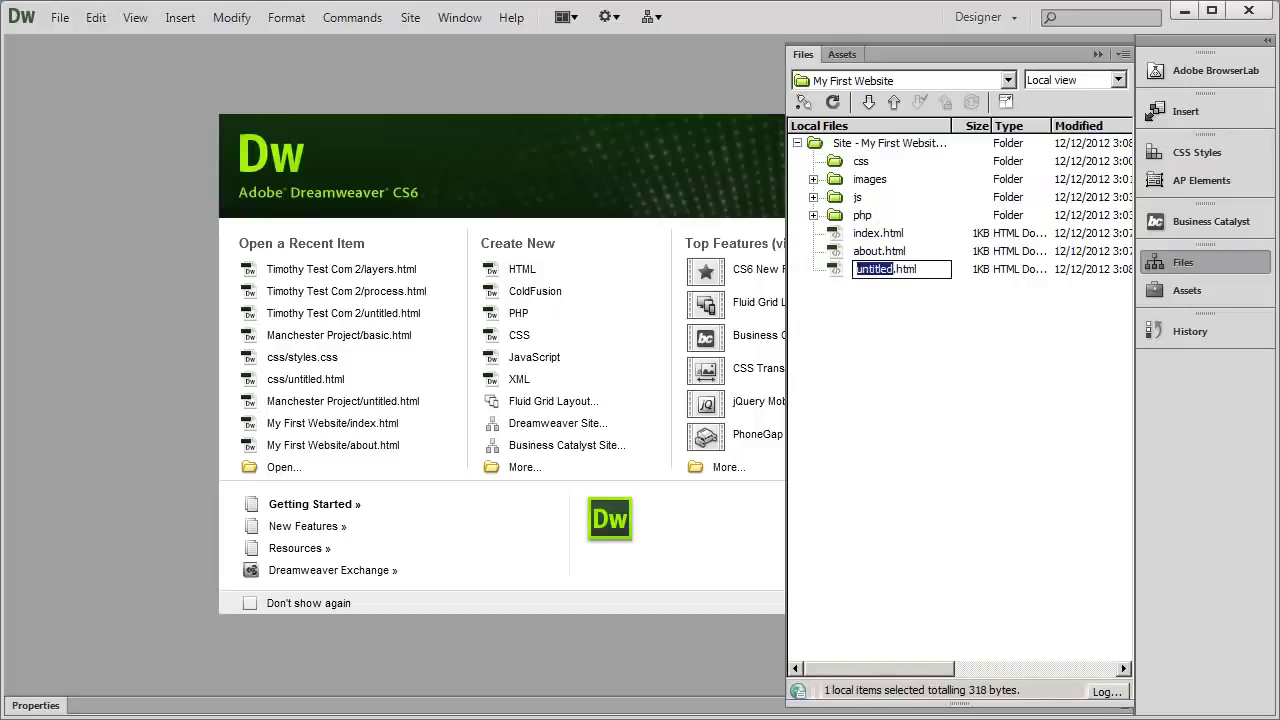
text(contact)
key(Return)
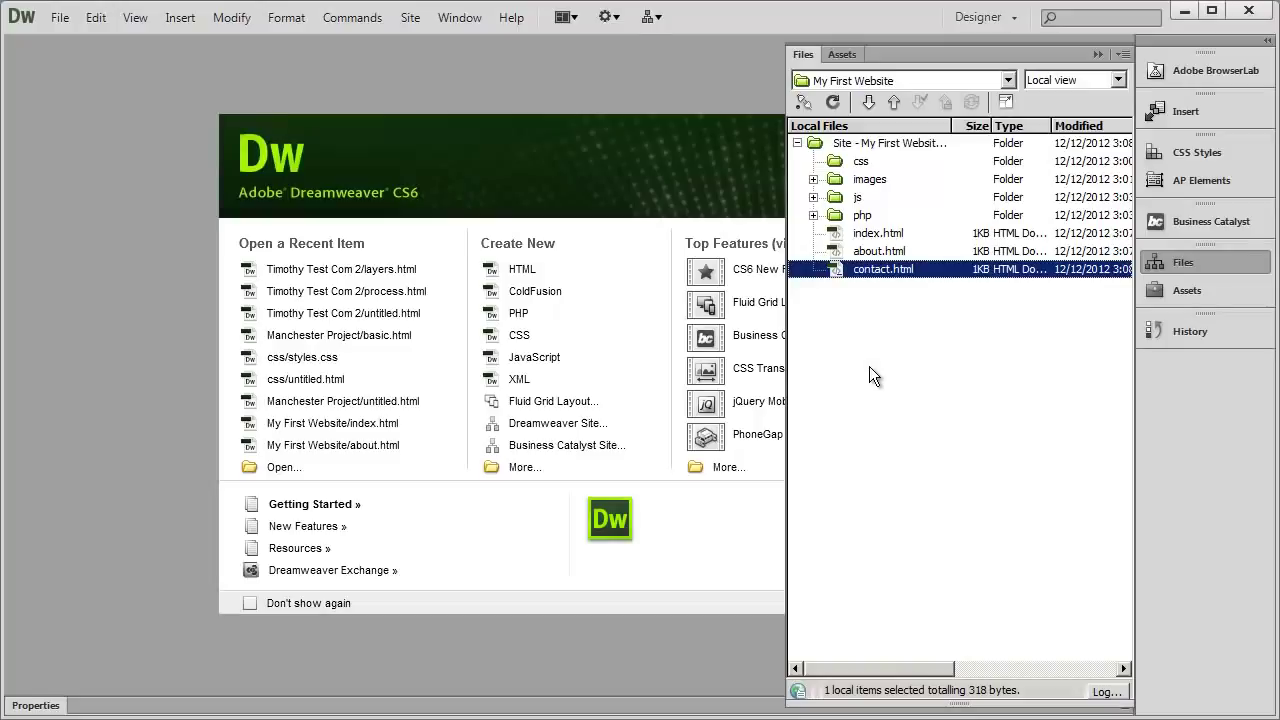
Create a new file in the css folder and name it styles.css, replacing the default name together with its html extension
click(862, 164)
click(868, 143)
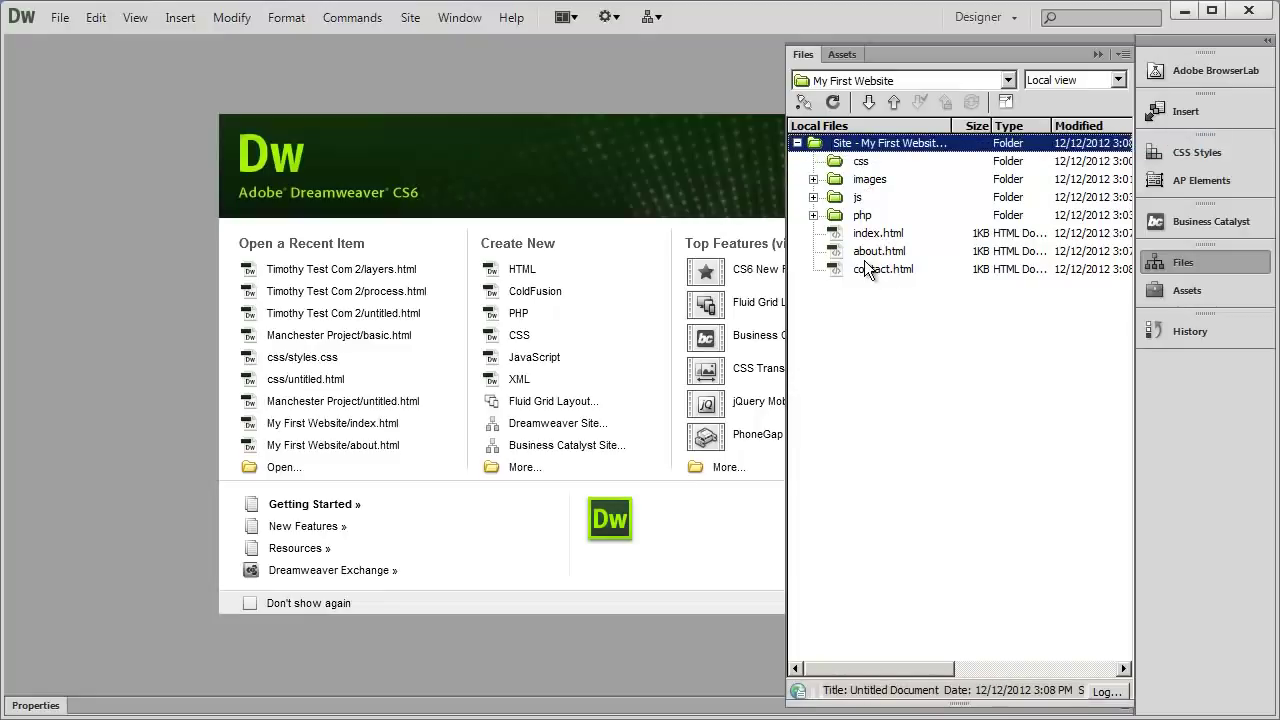
click(861, 164)
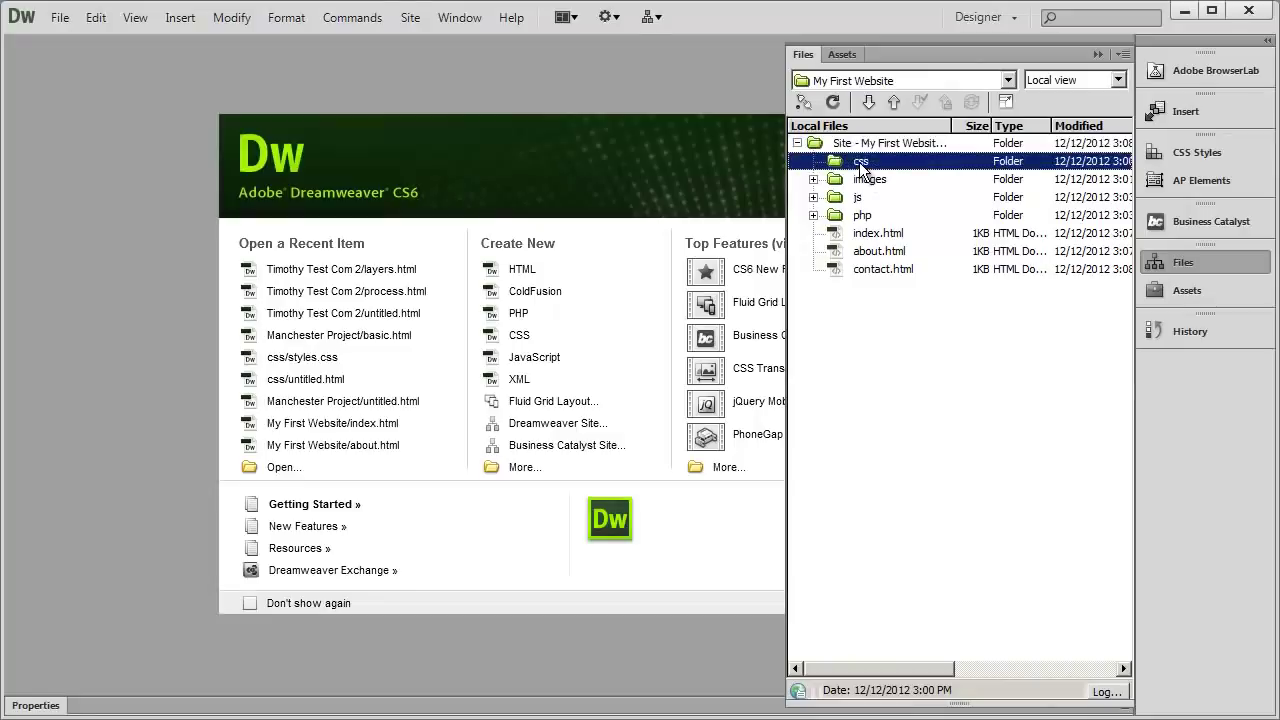
right_click(859, 162)
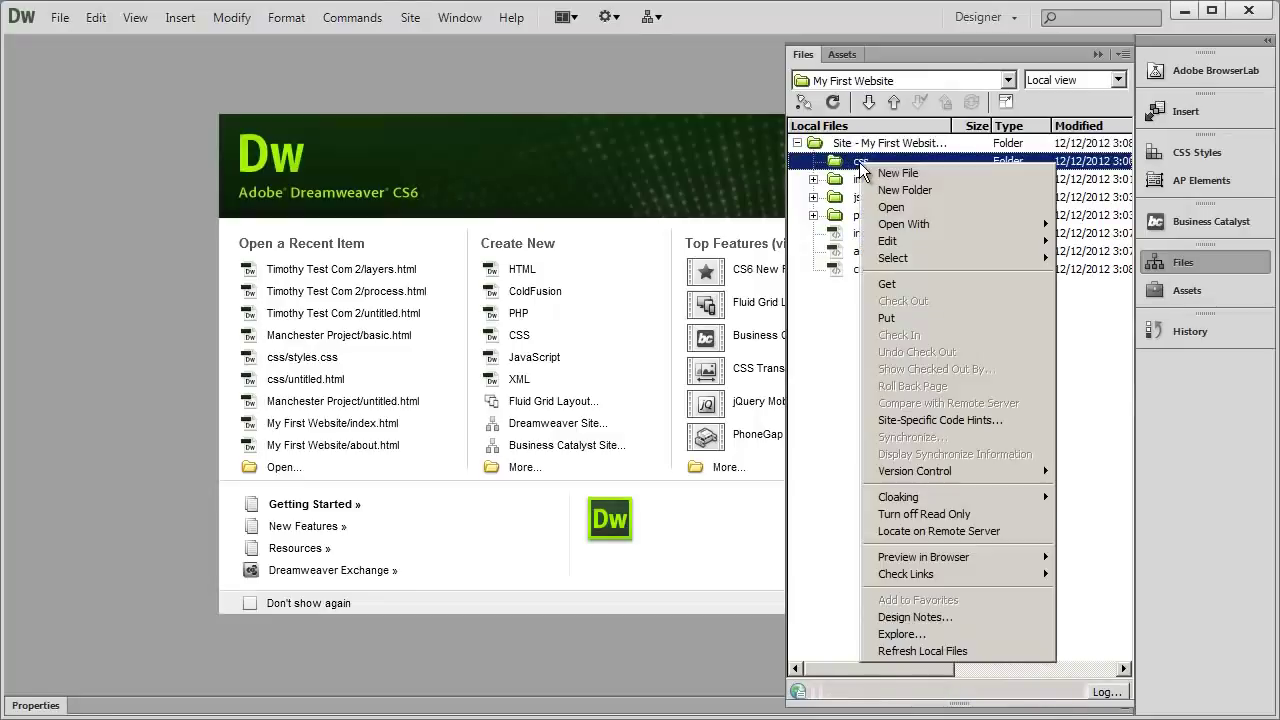
click(866, 170)
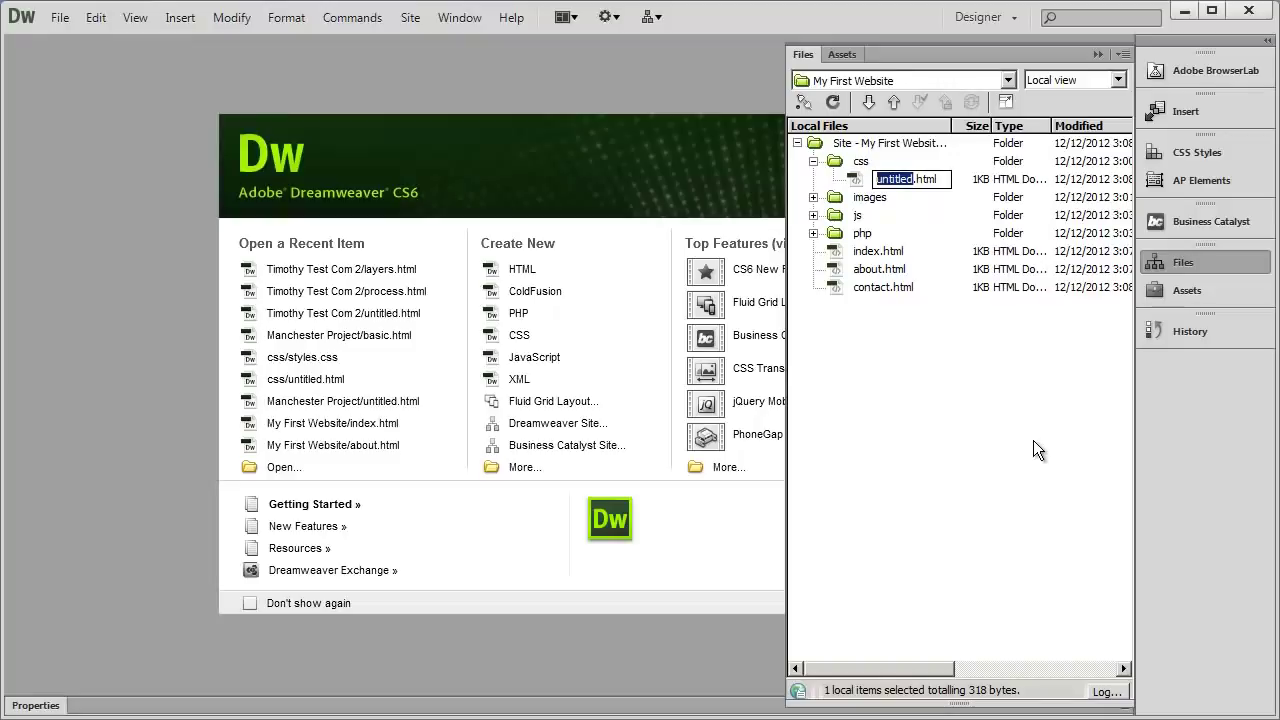
key(BackSpace)
key(Delete)
key(Delete)
key(Delete)
key(Delete)
key(Delete)
text(styles.css)
key(Return)
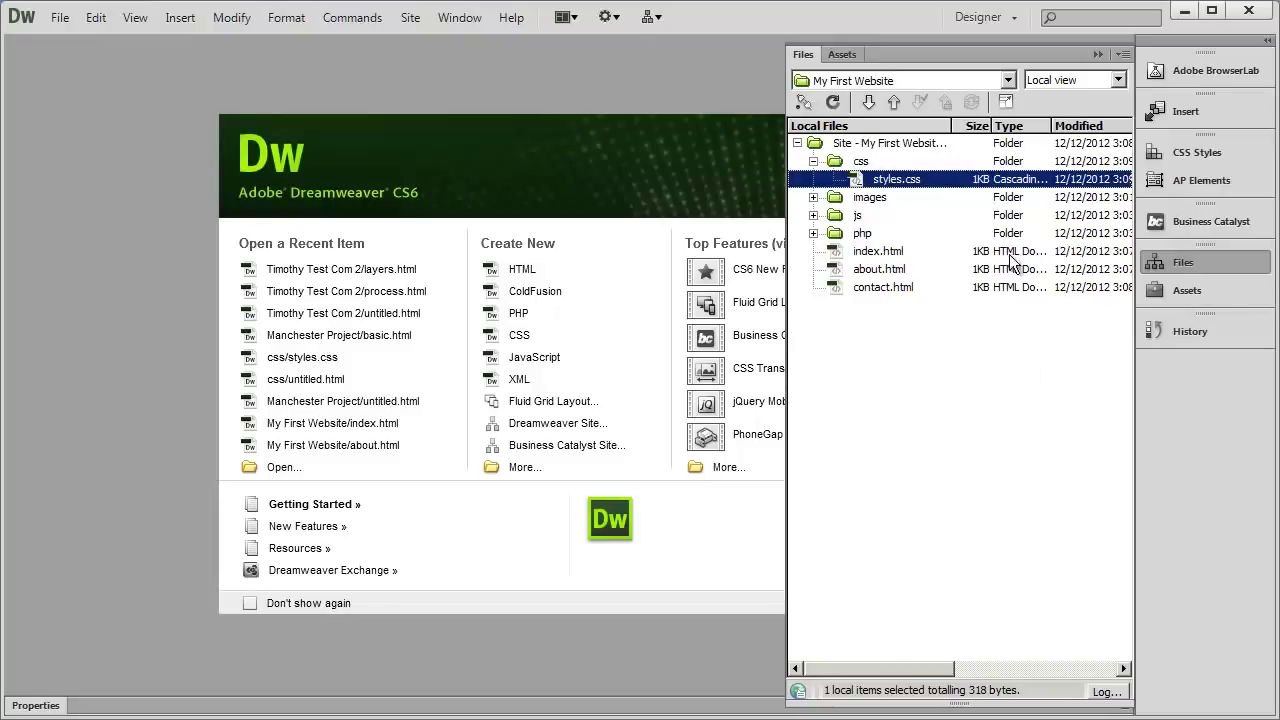
click(900, 179)
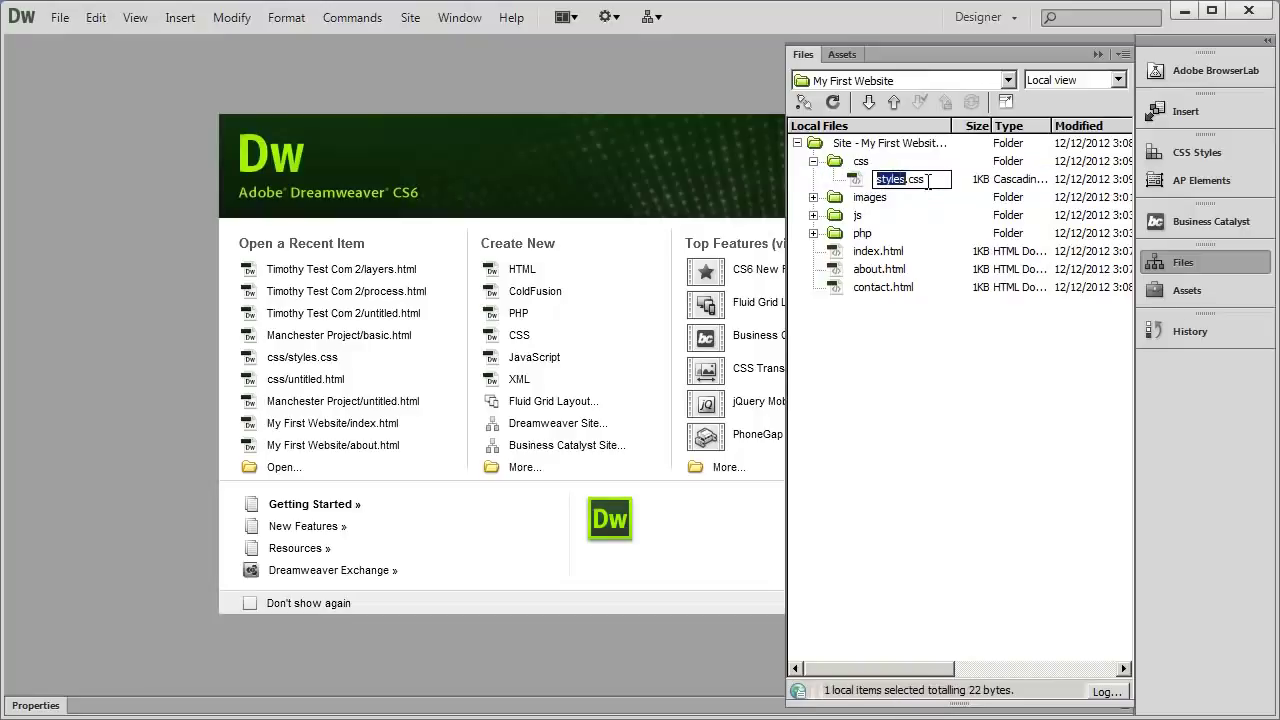
key(ctrl+a)
drag(946, 178, 800, 161)
click(942, 181)
drag(942, 181, 860, 179)
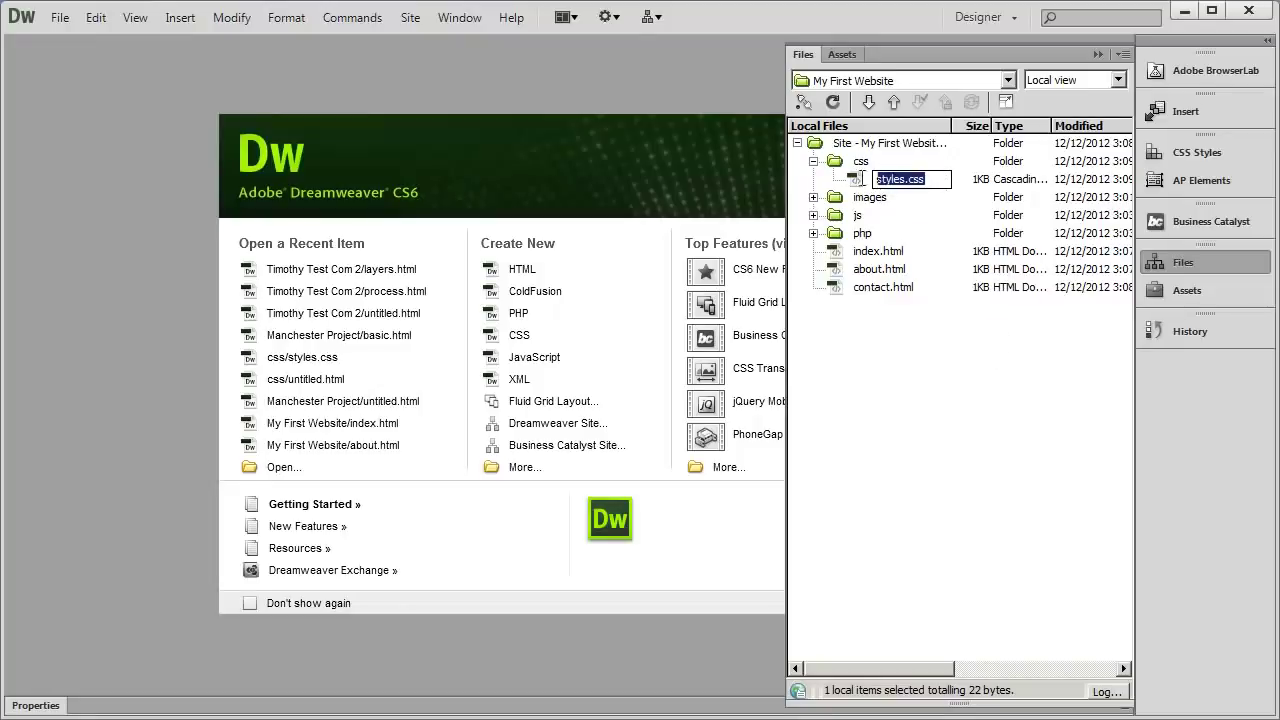
click(933, 355)
click(860, 160)
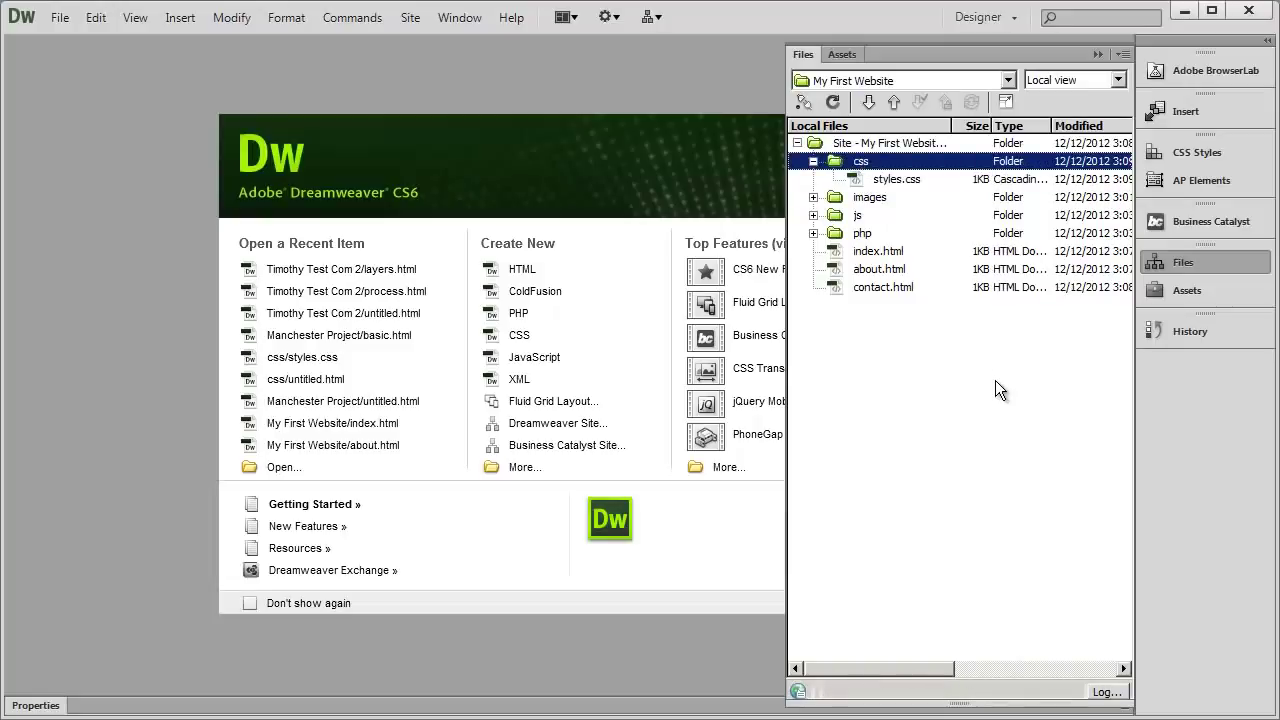
right_click(861, 162)
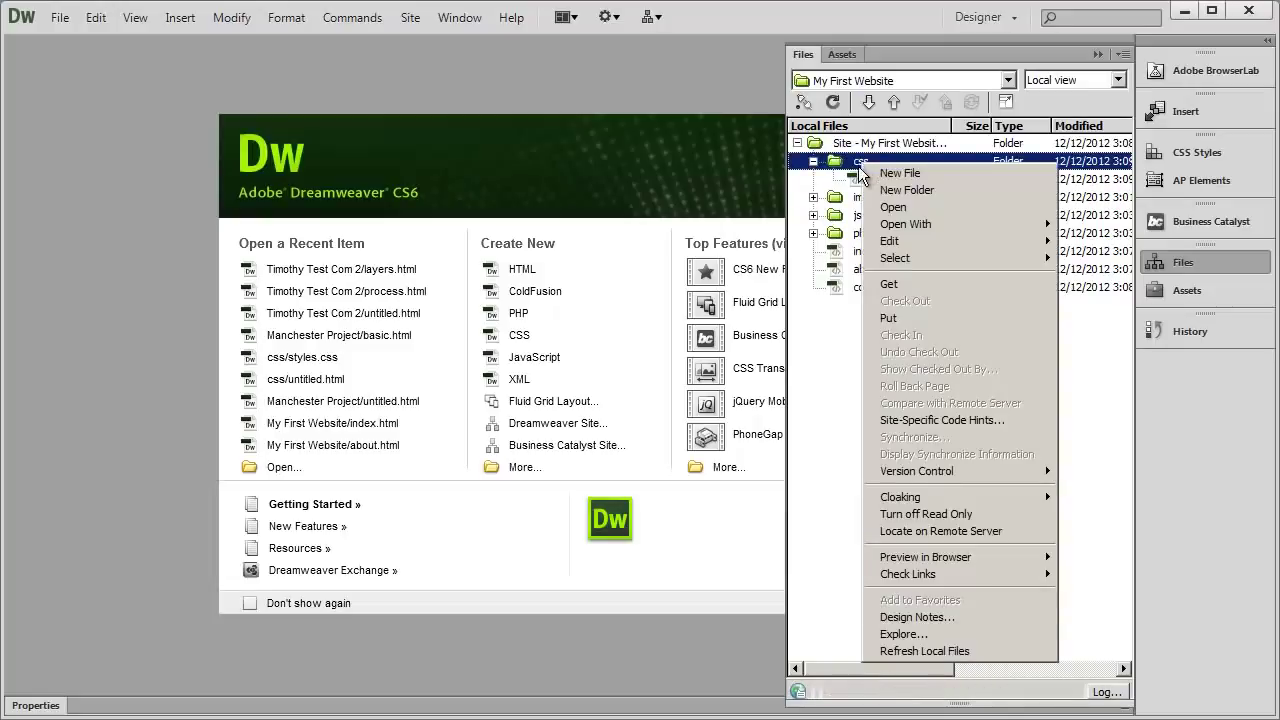
click(835, 390)
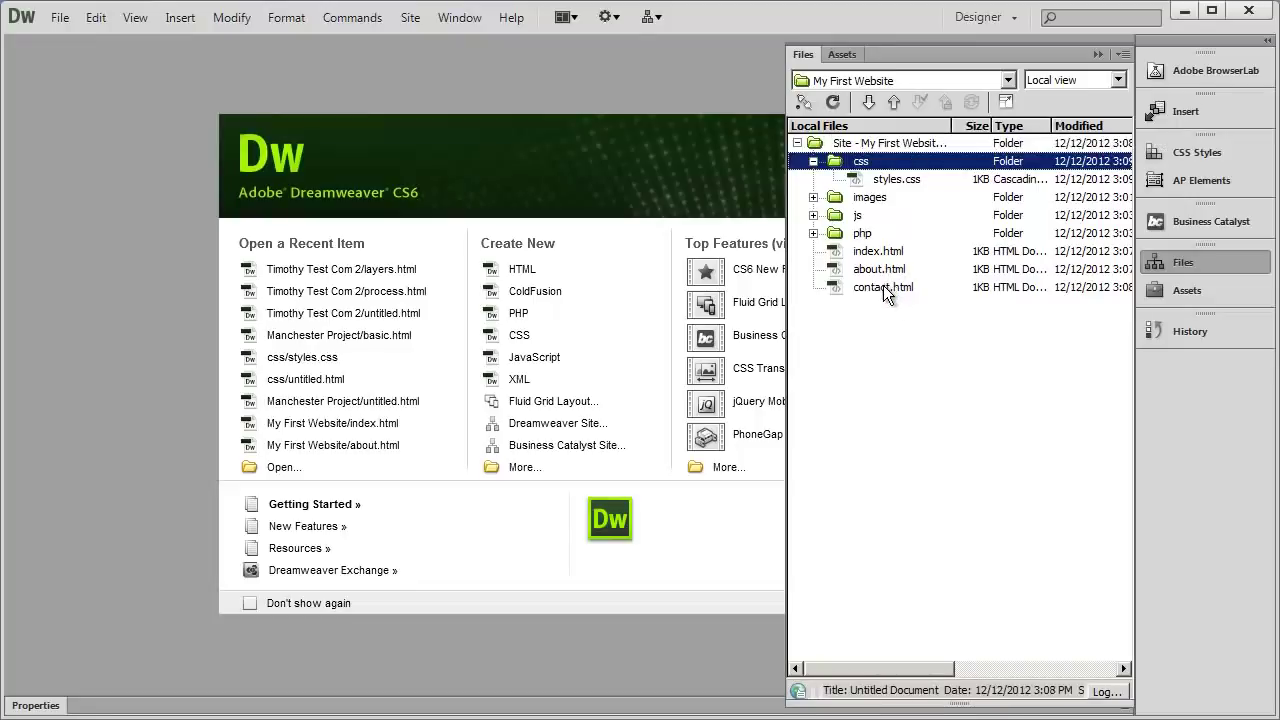
click(888, 178)
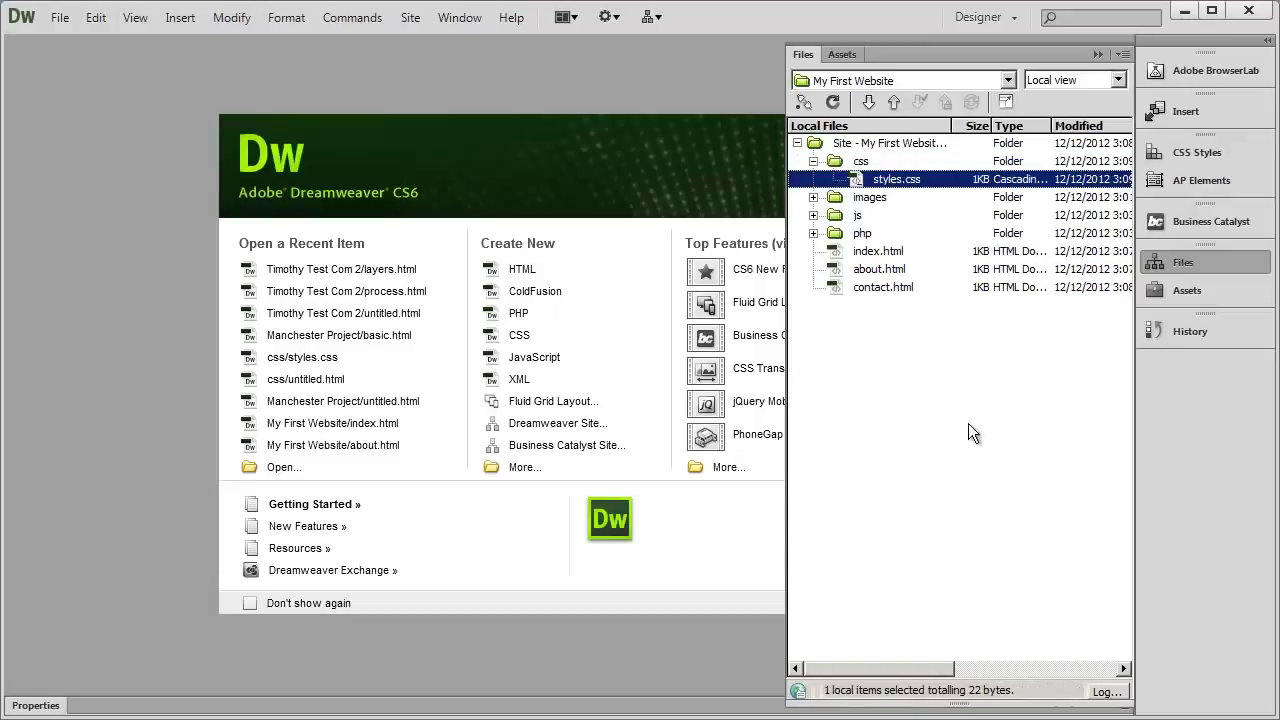
Minimize Dreamweaver, open the My First Website folder on the desktop and check its HTML files
click(1186, 12)
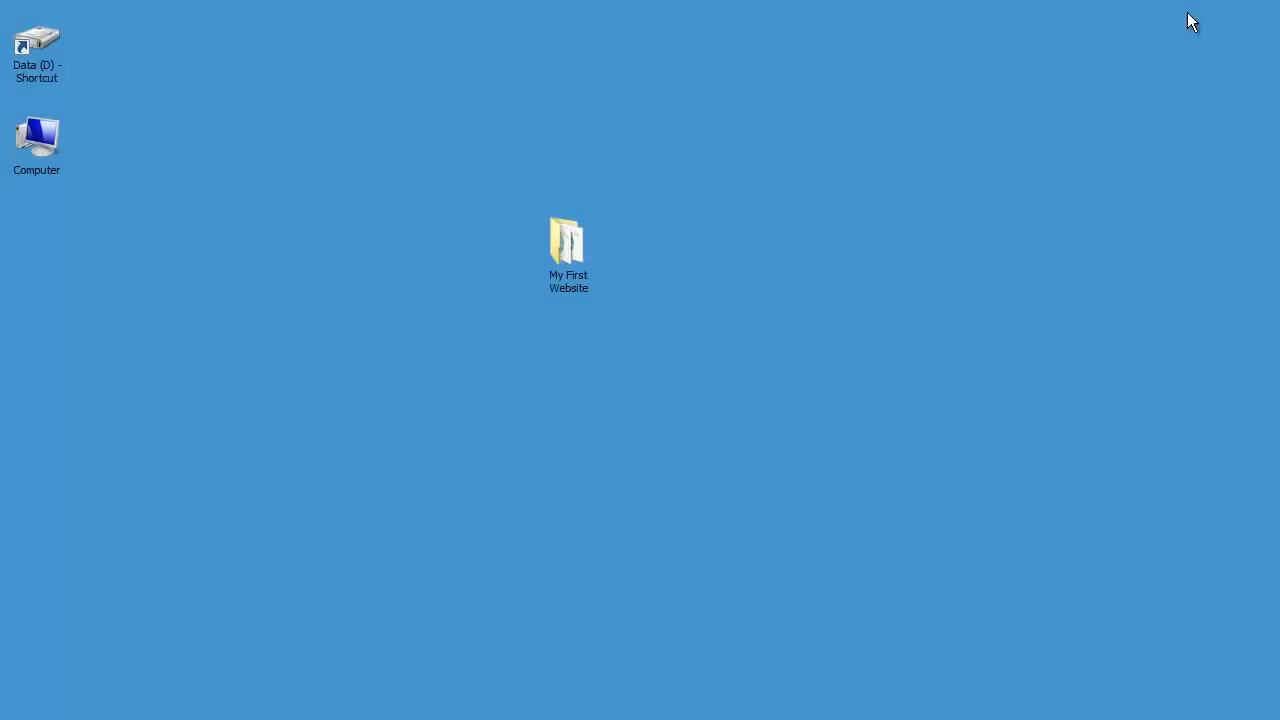
double_click(570, 243)
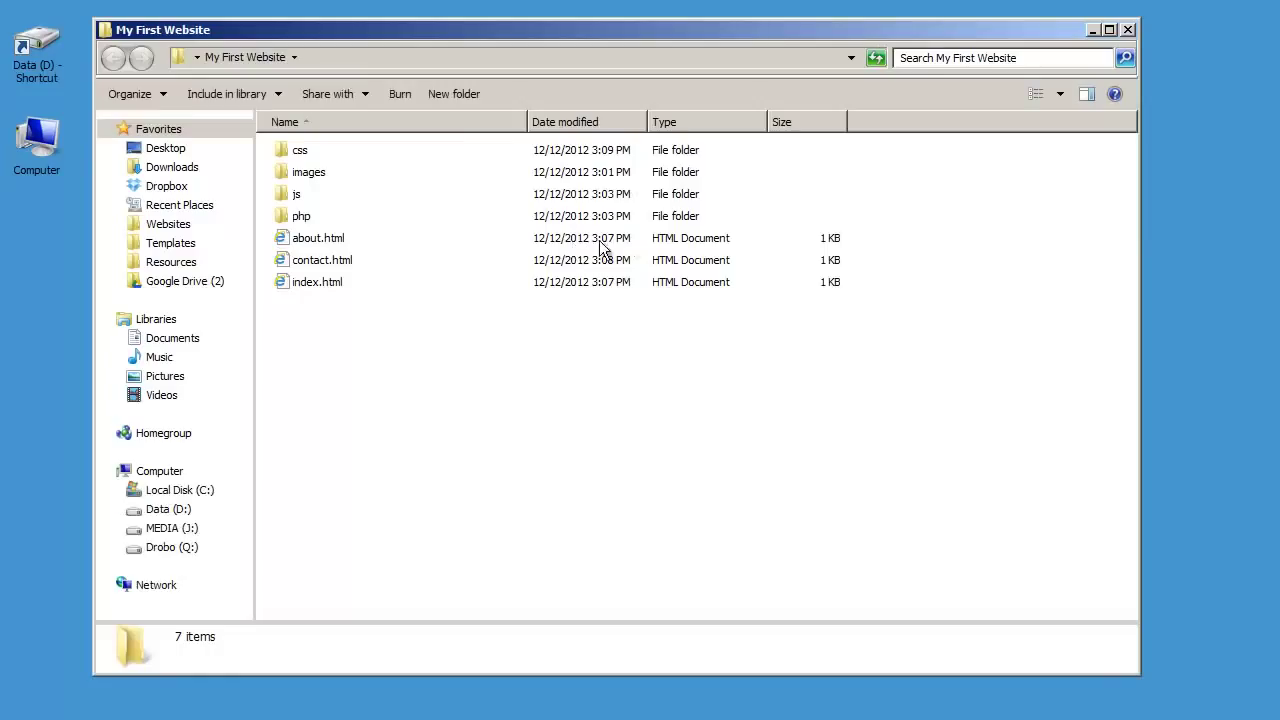
click(325, 244)
click(320, 267)
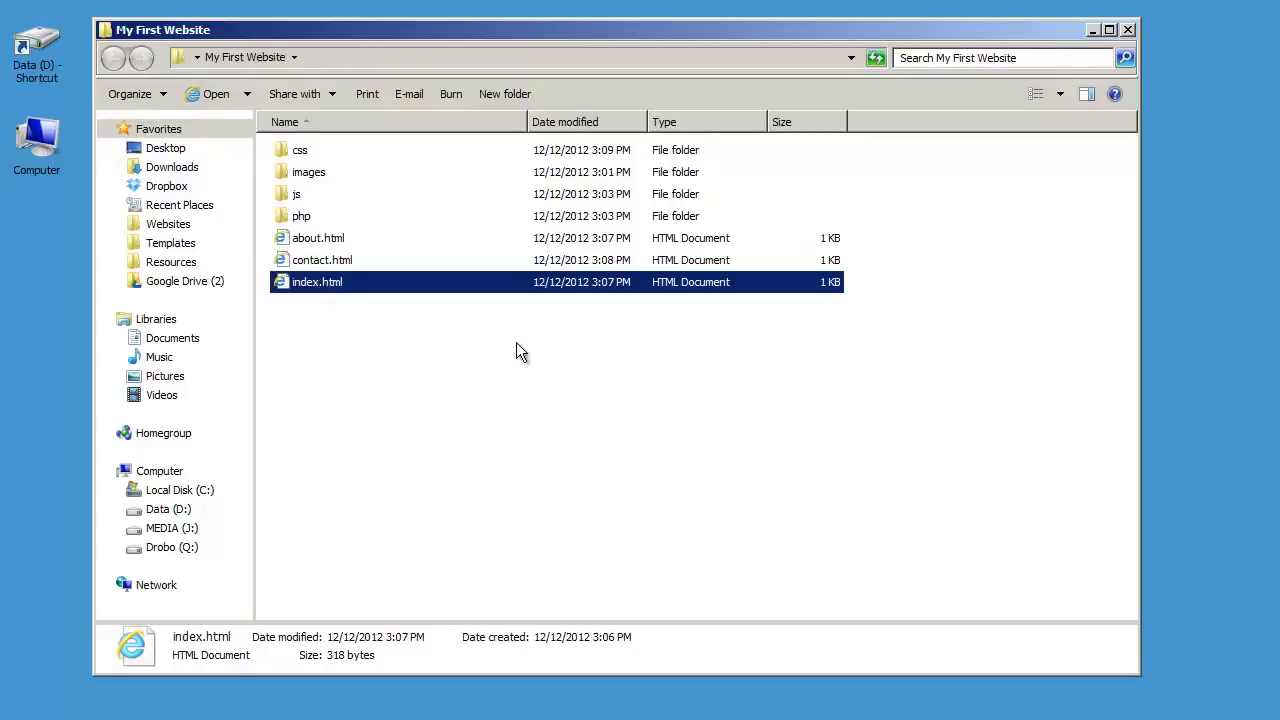
Check the contents of the css folder, return to the My First Website folder and close its window
click(302, 149)
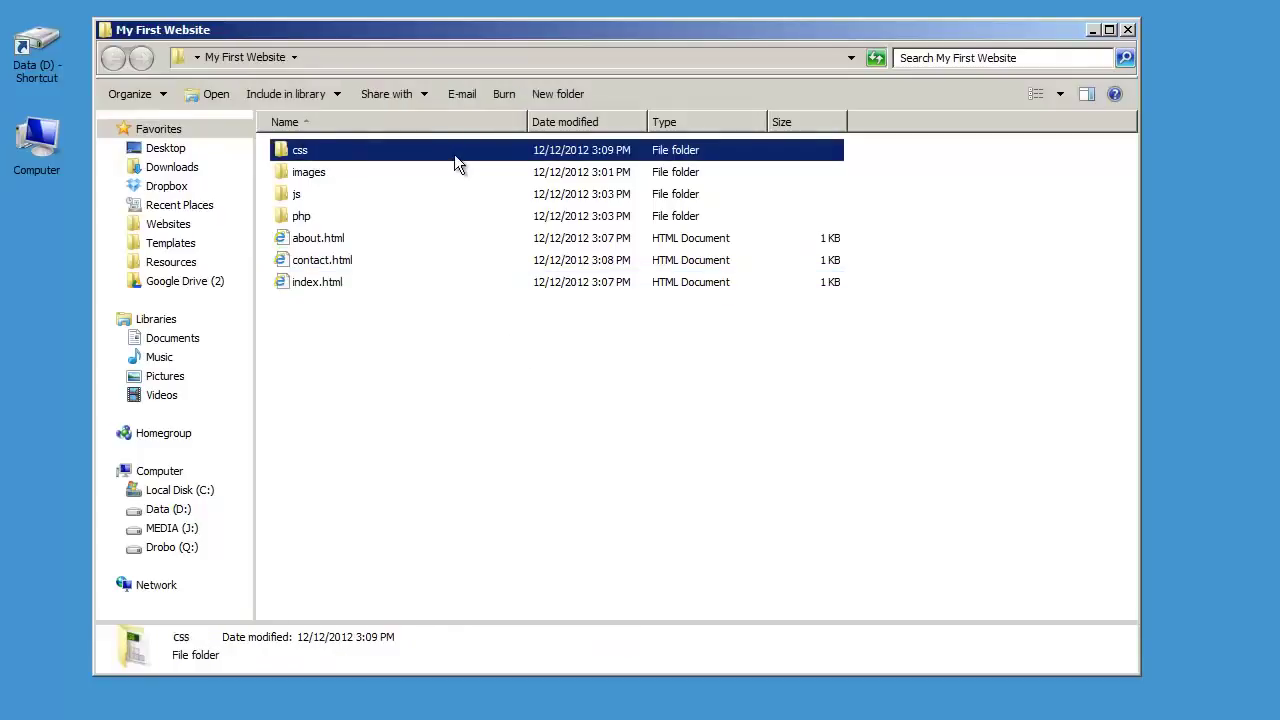
double_click(456, 154)
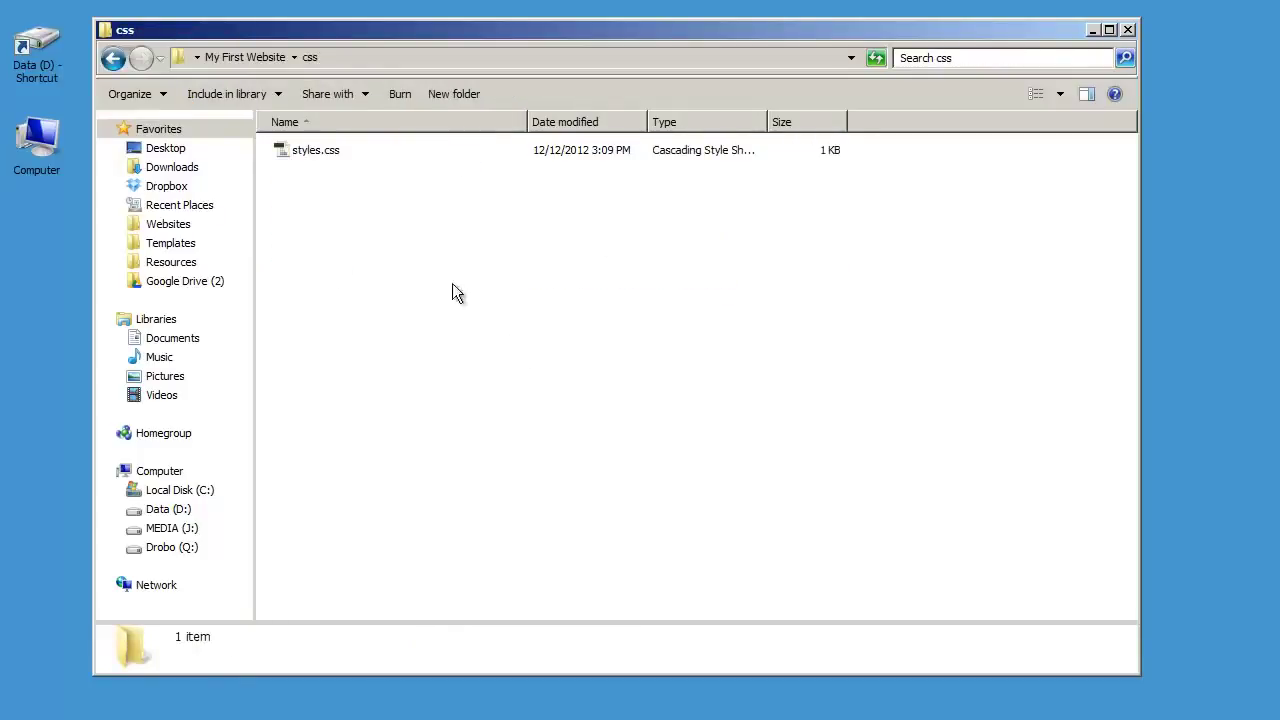
click(113, 58)
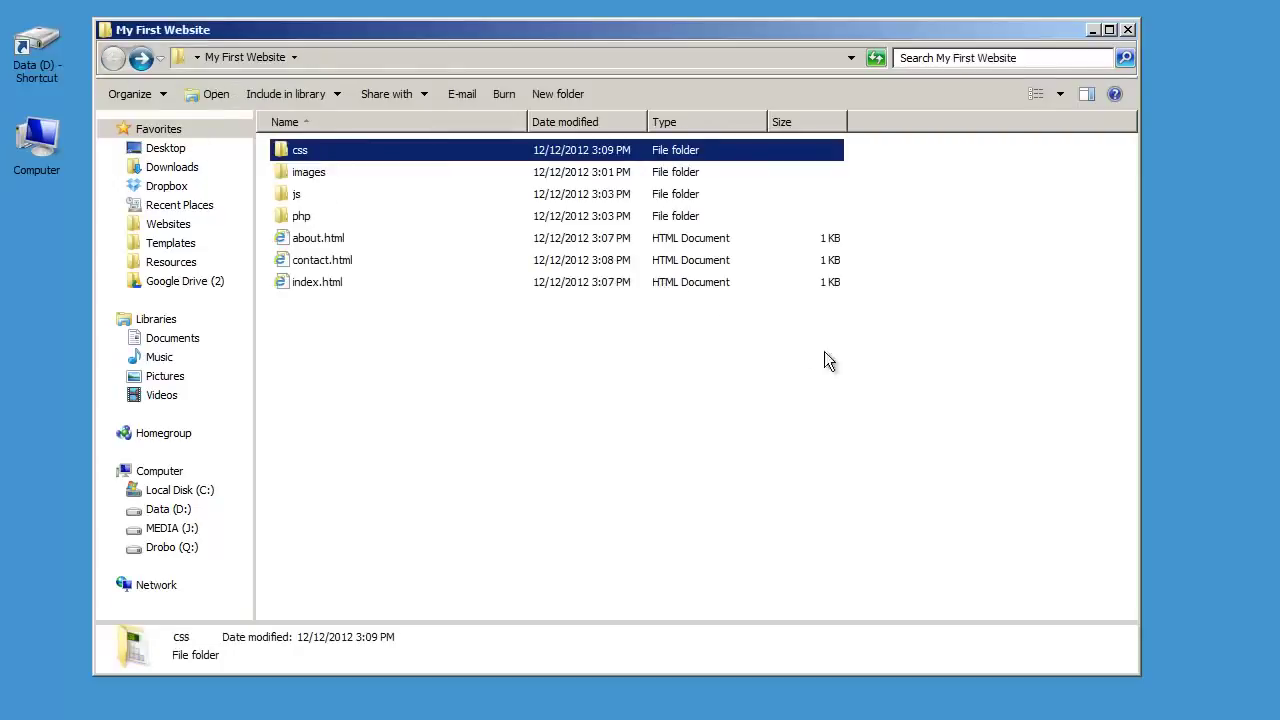
click(936, 392)
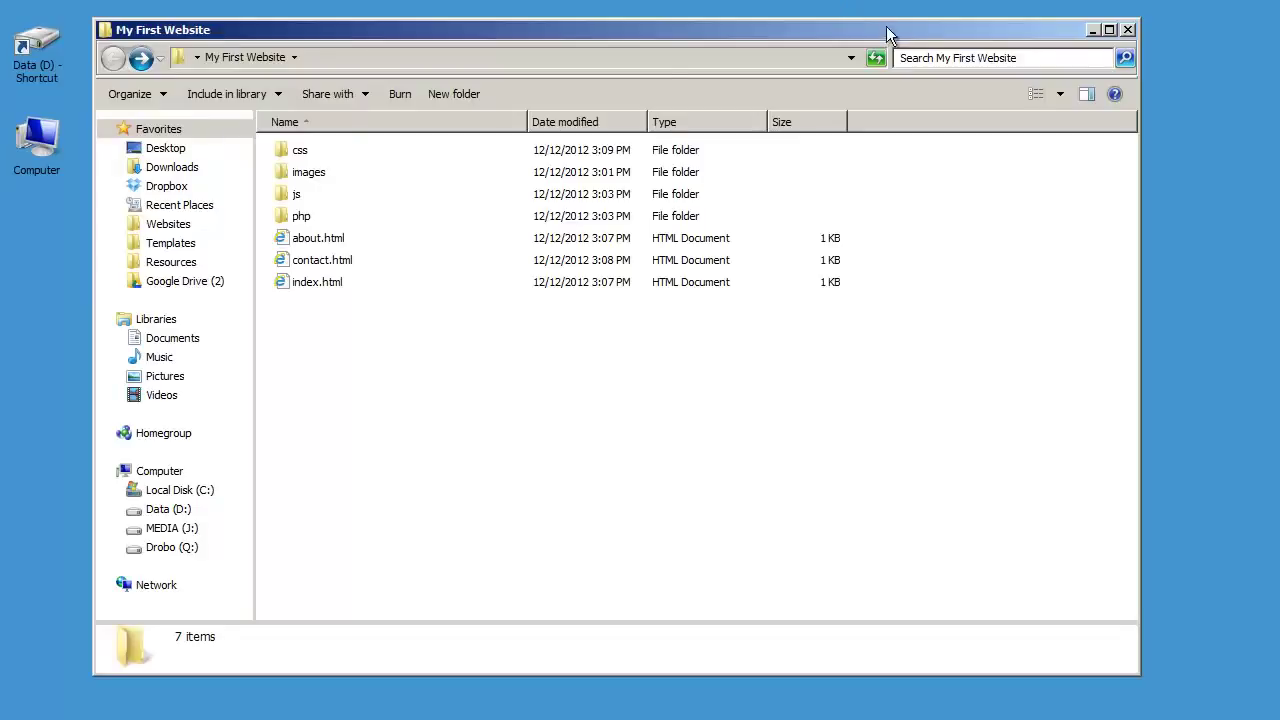
click(1127, 29)
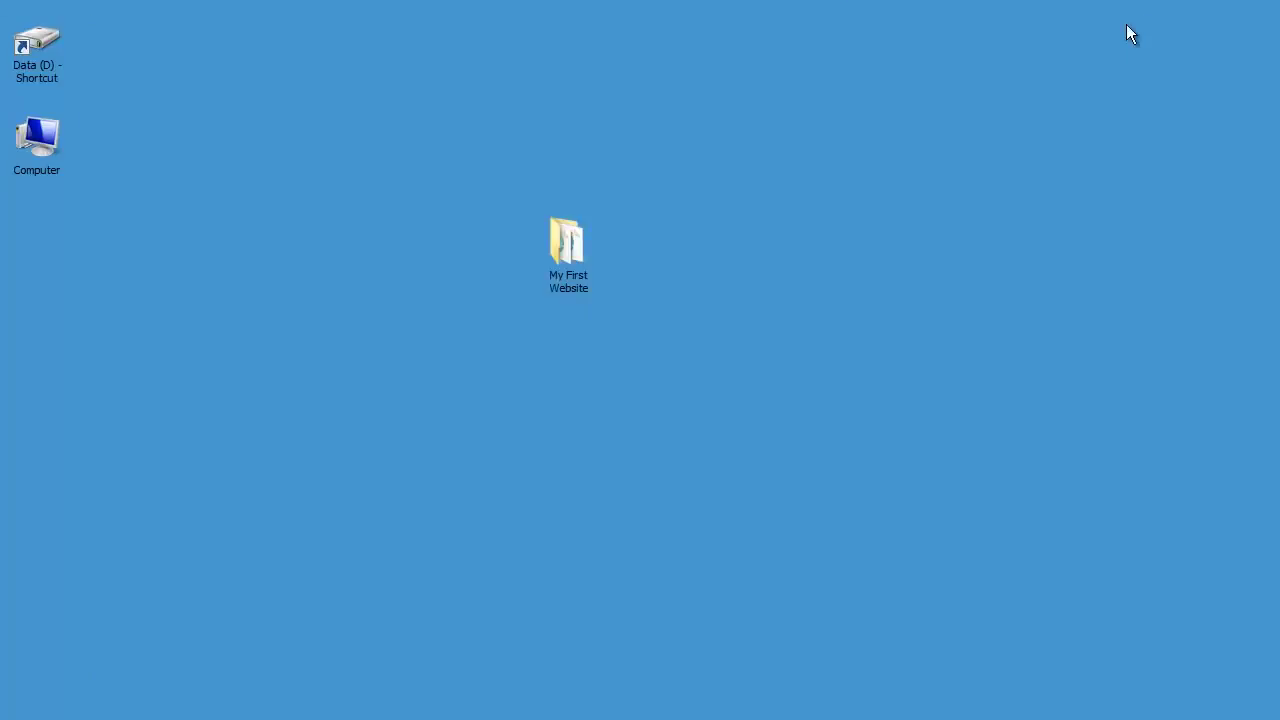
Switch back to Dreamweaver and show the files of the My First Website site
key(alt+Tab)
key(alt+Tab)
key(alt+Tab)
key(alt+Tab)
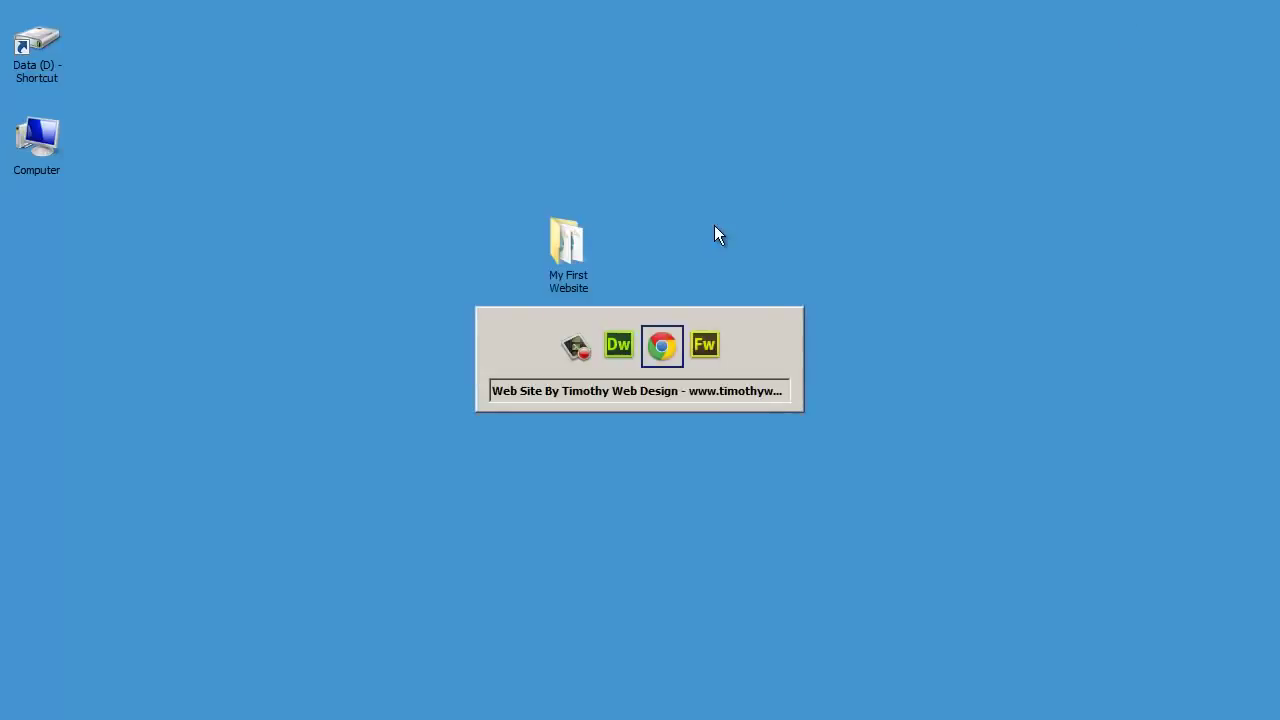
key(alt+Tab)
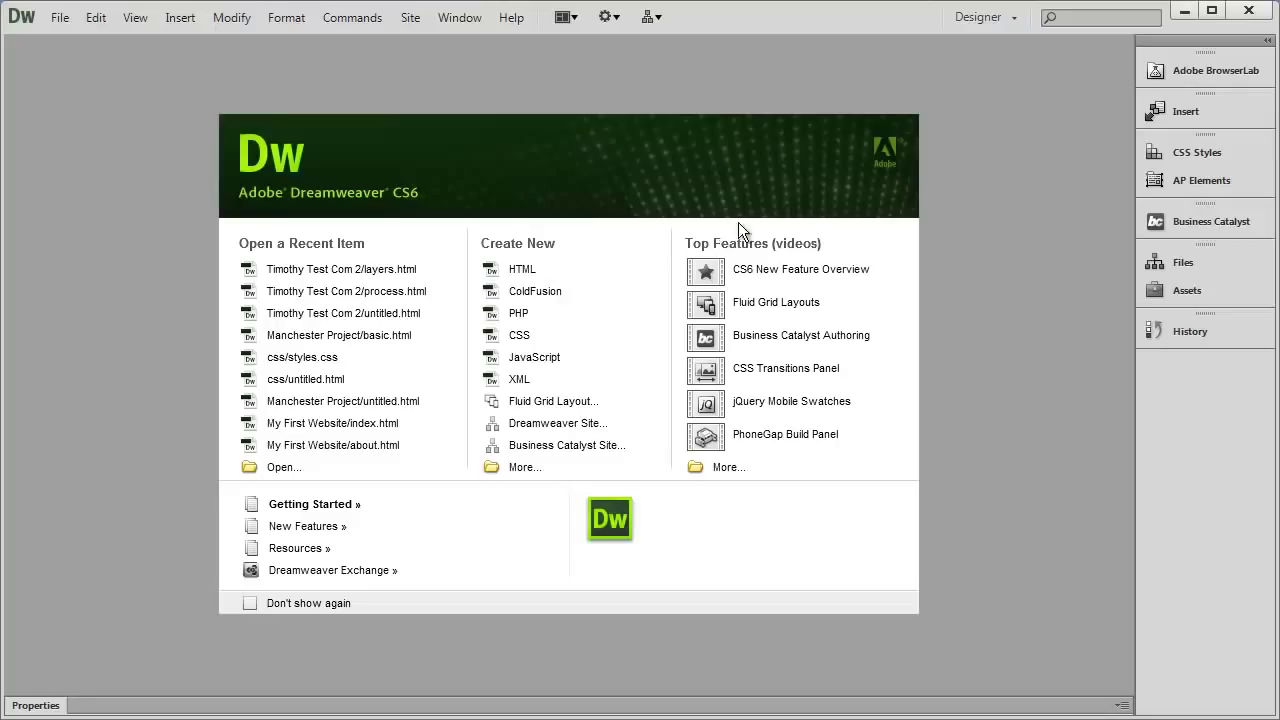
click(1182, 265)
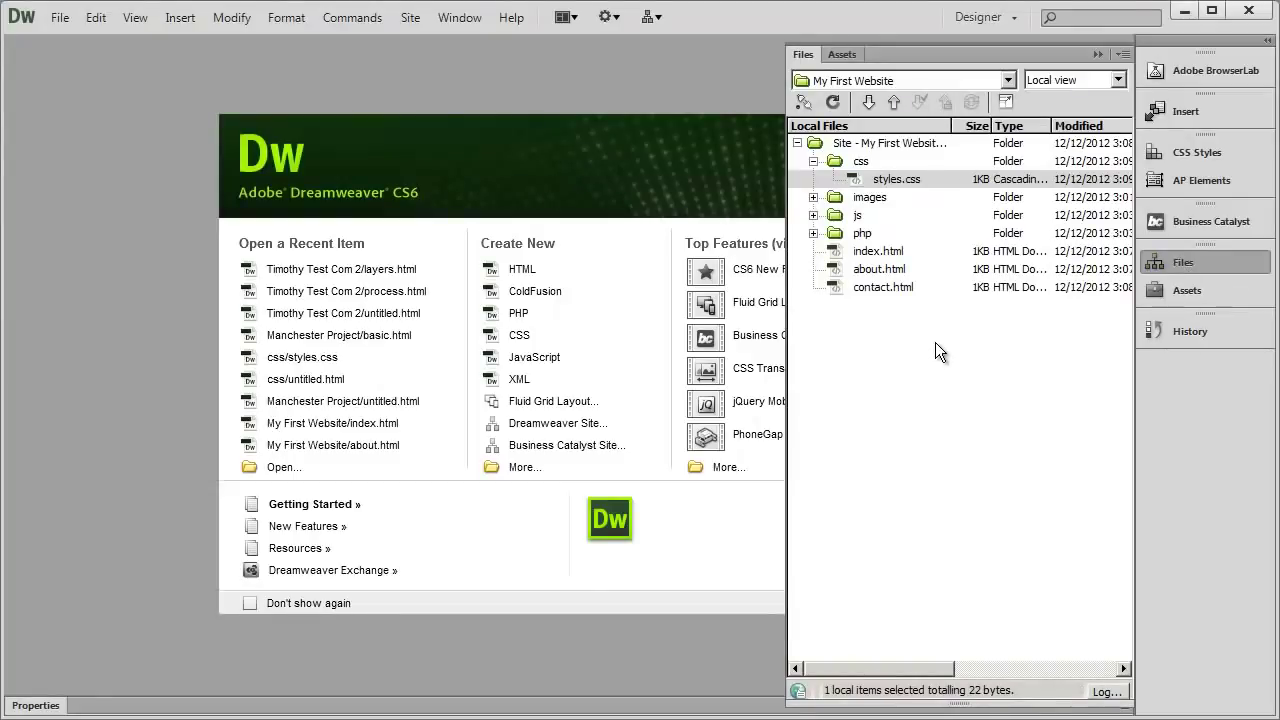
right_click(871, 287)
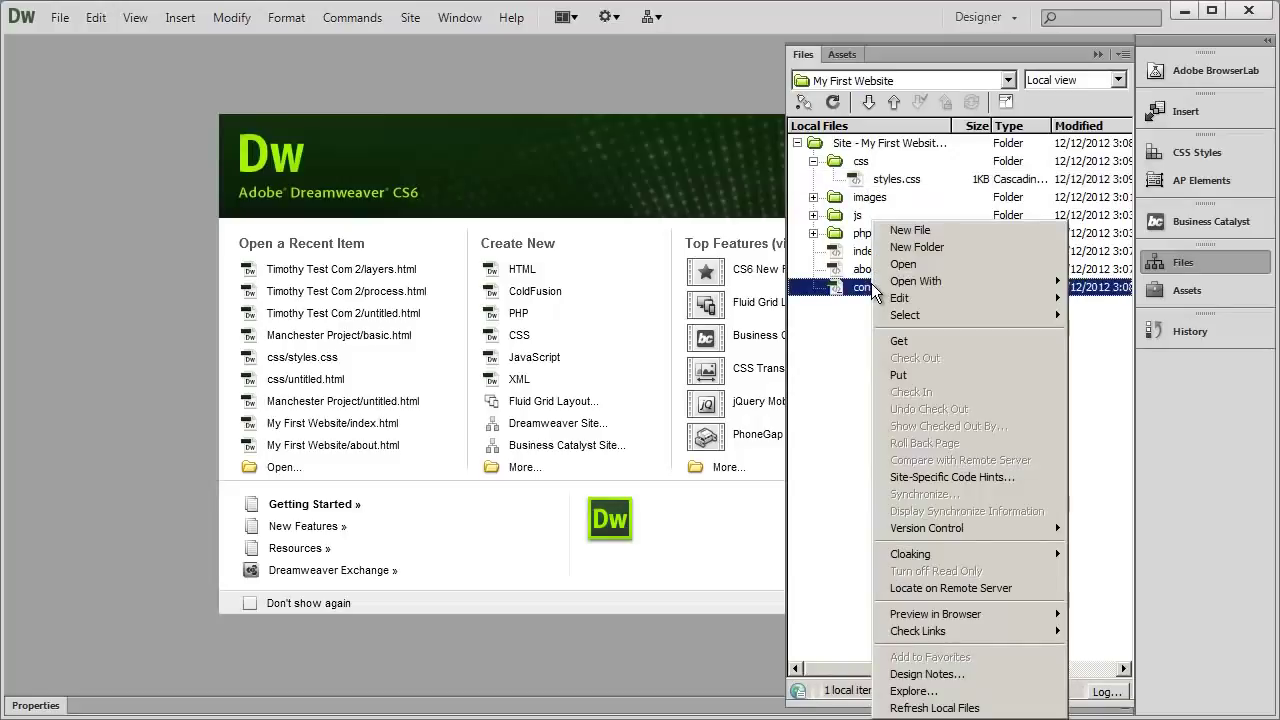
mouse_move(909, 303)
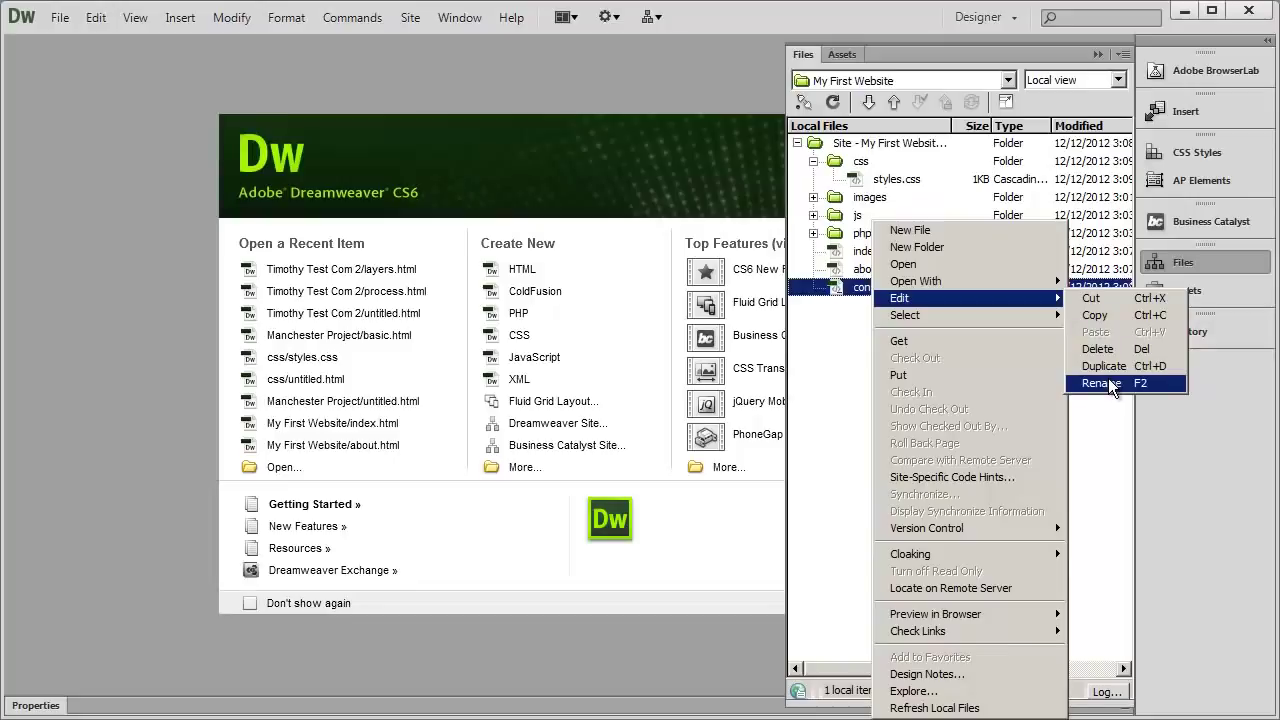
click(834, 330)
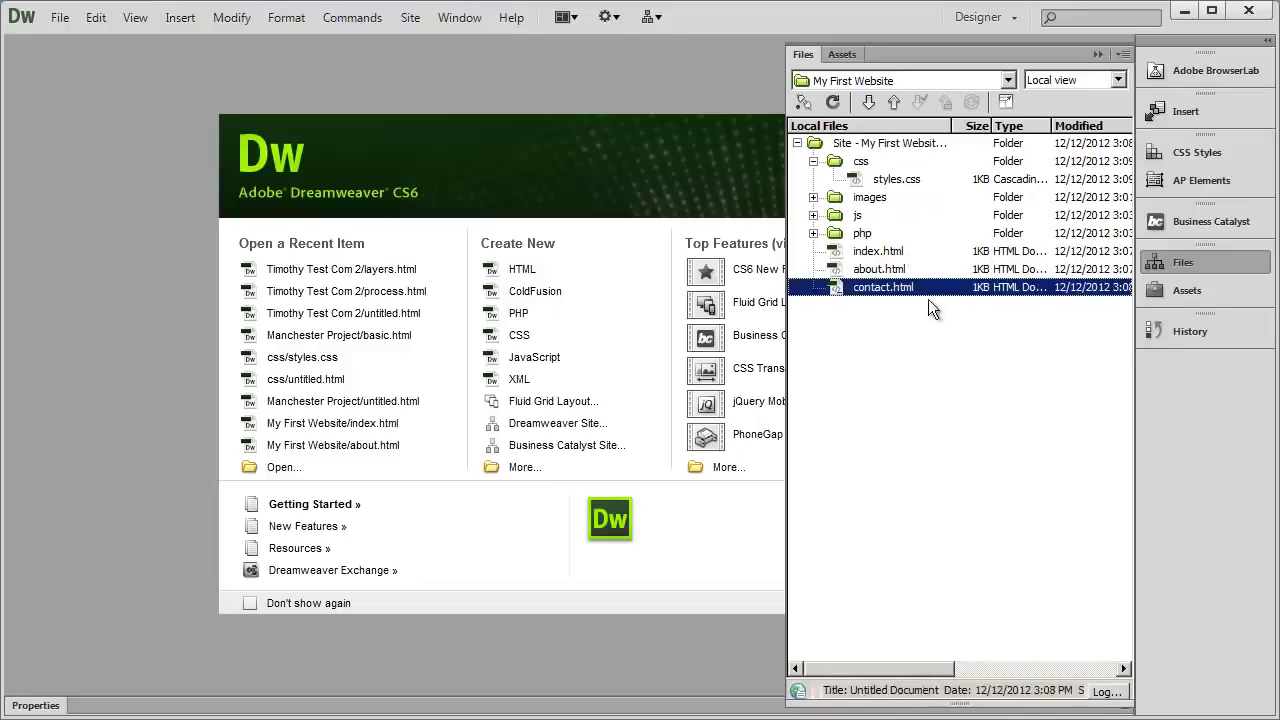
Move index.html from the site root into the css folder and update its links
click(872, 251)
drag(872, 251, 850, 162)
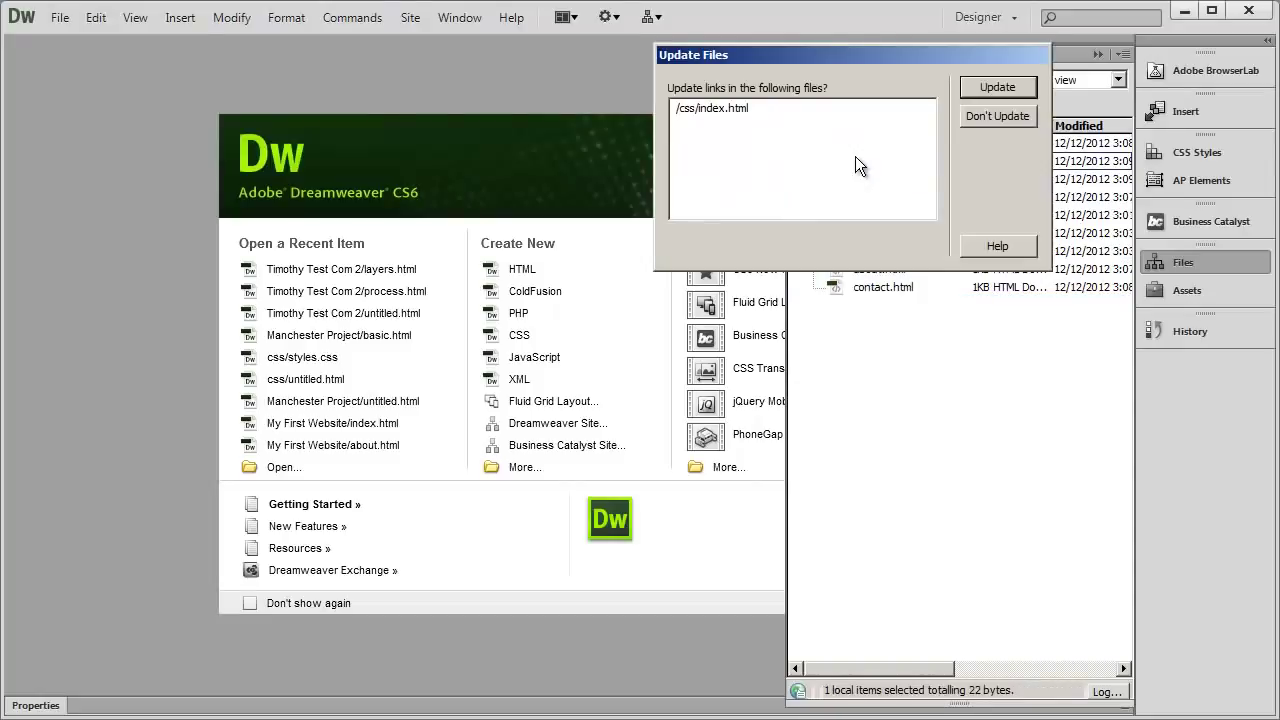
click(999, 86)
click(900, 197)
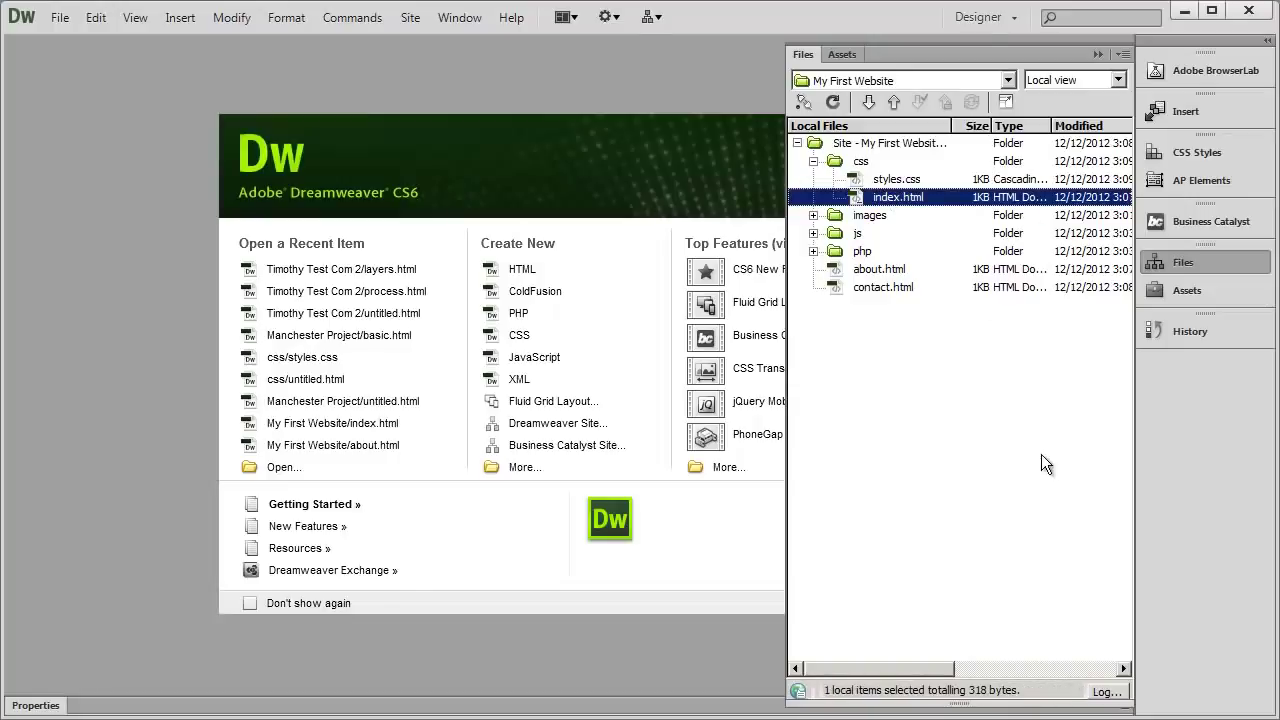
Move index.html from the css folder back to the site root with its links updated, and collapse the css folder
drag(900, 200, 851, 150)
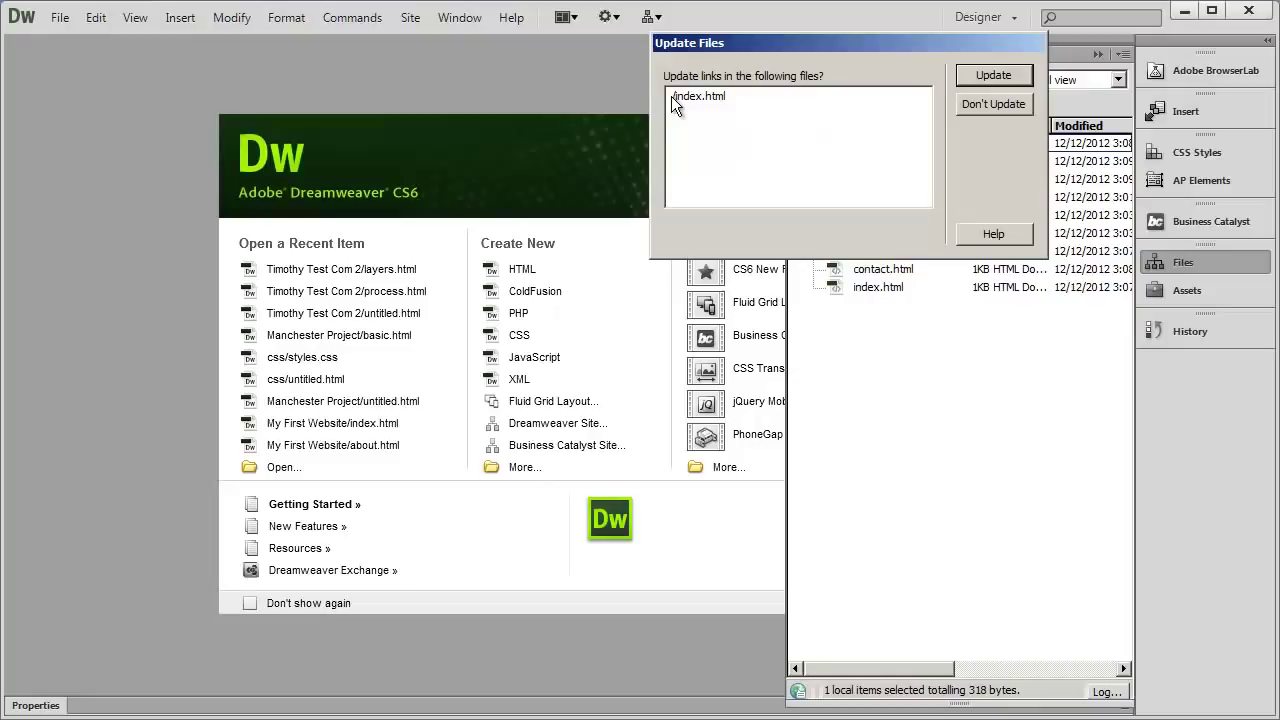
click(993, 77)
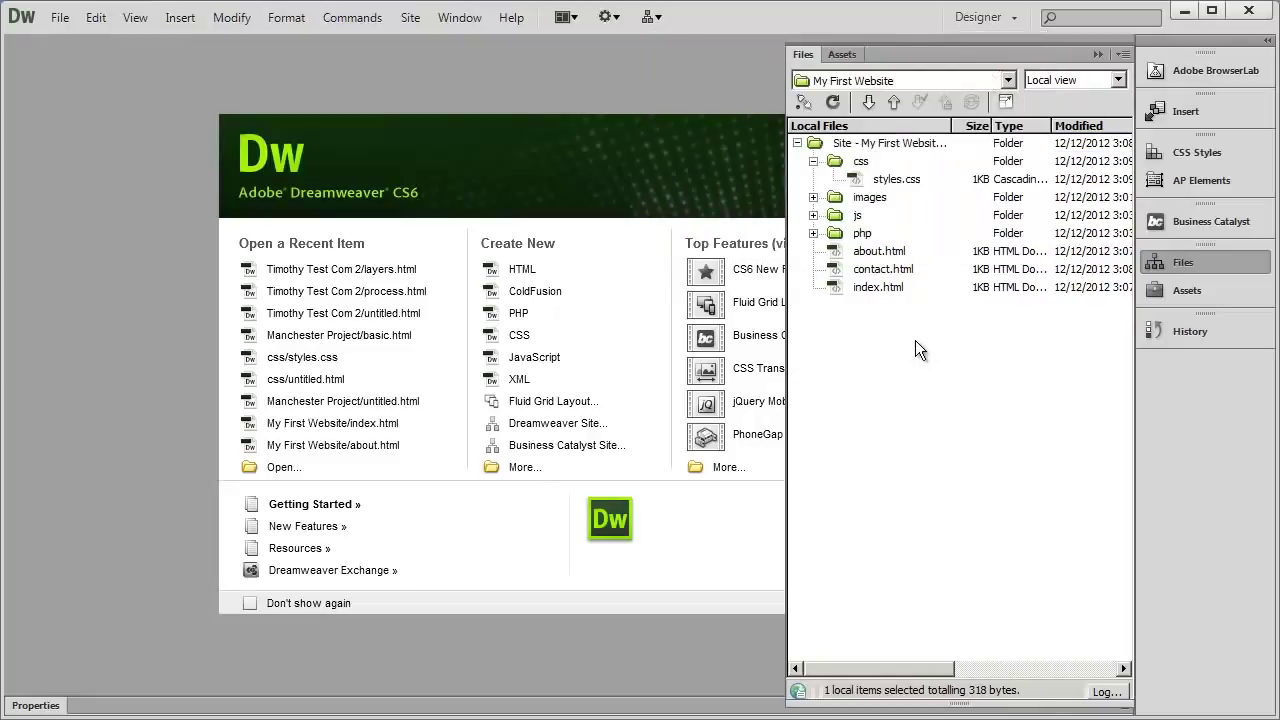
click(813, 161)
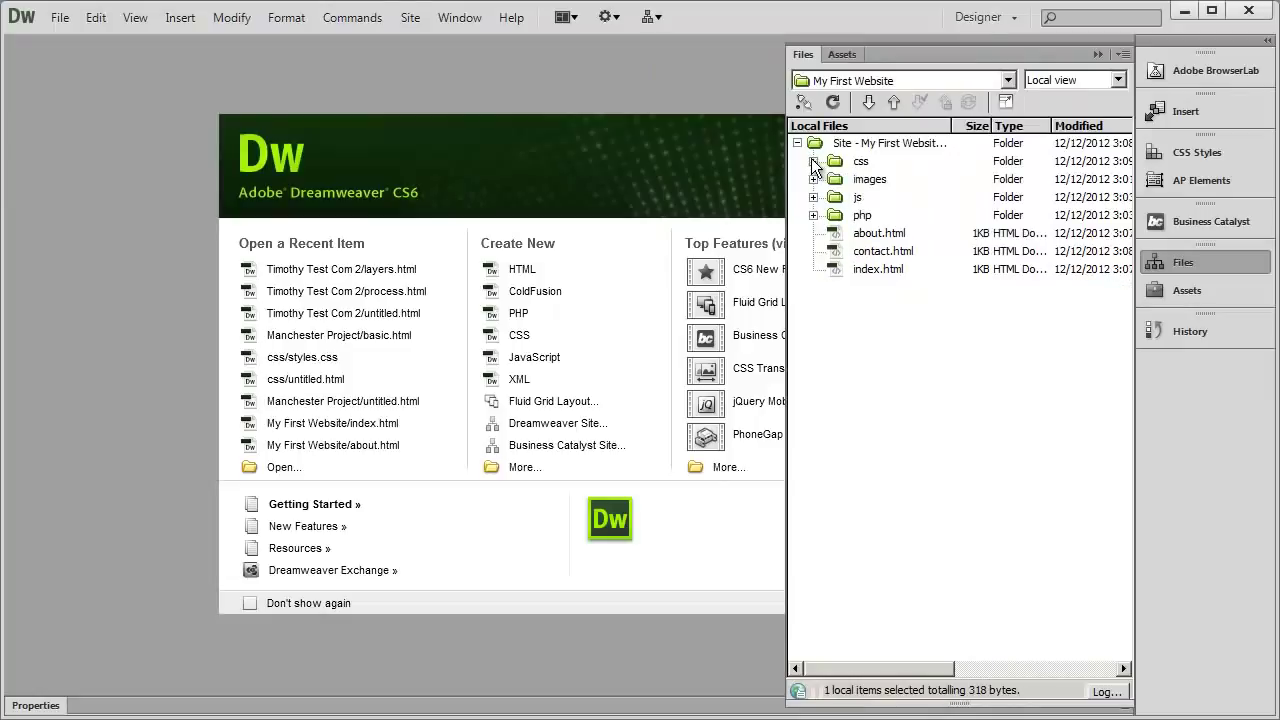
click(858, 268)
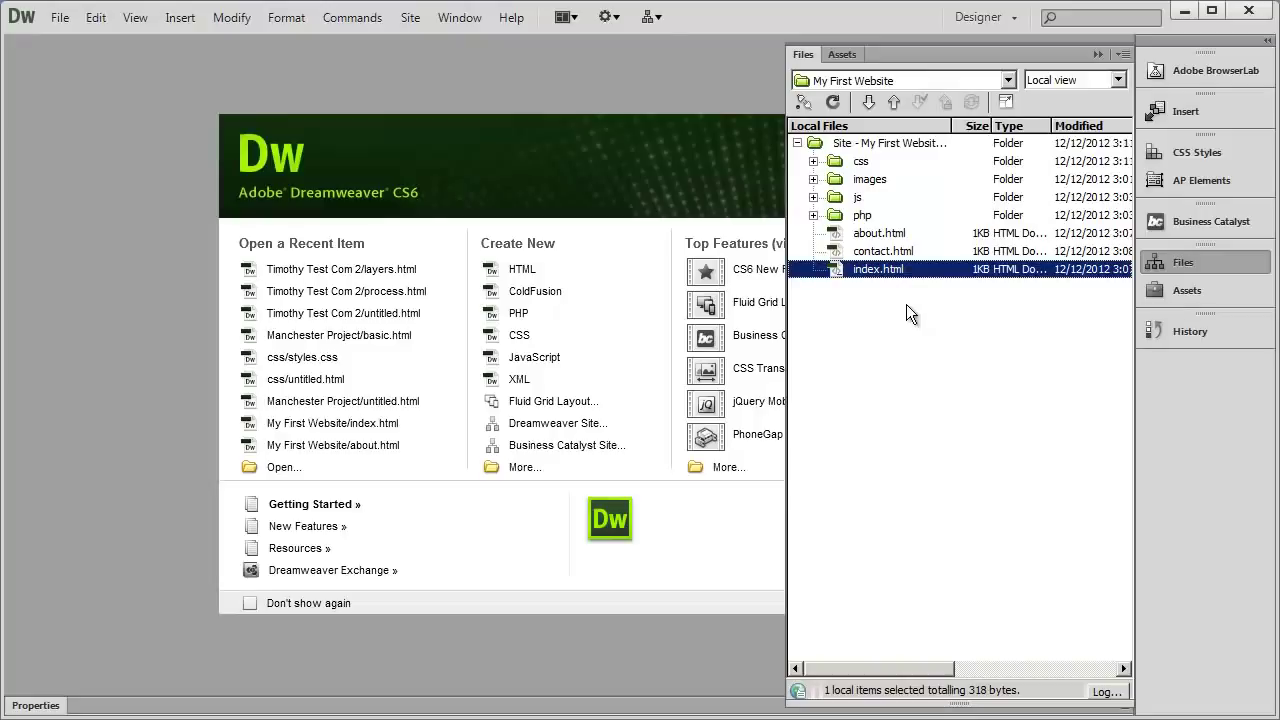
Expand the css folder and move styles.css out to the site root, updating its links
click(814, 162)
click(889, 180)
drag(882, 155, 880, 145)
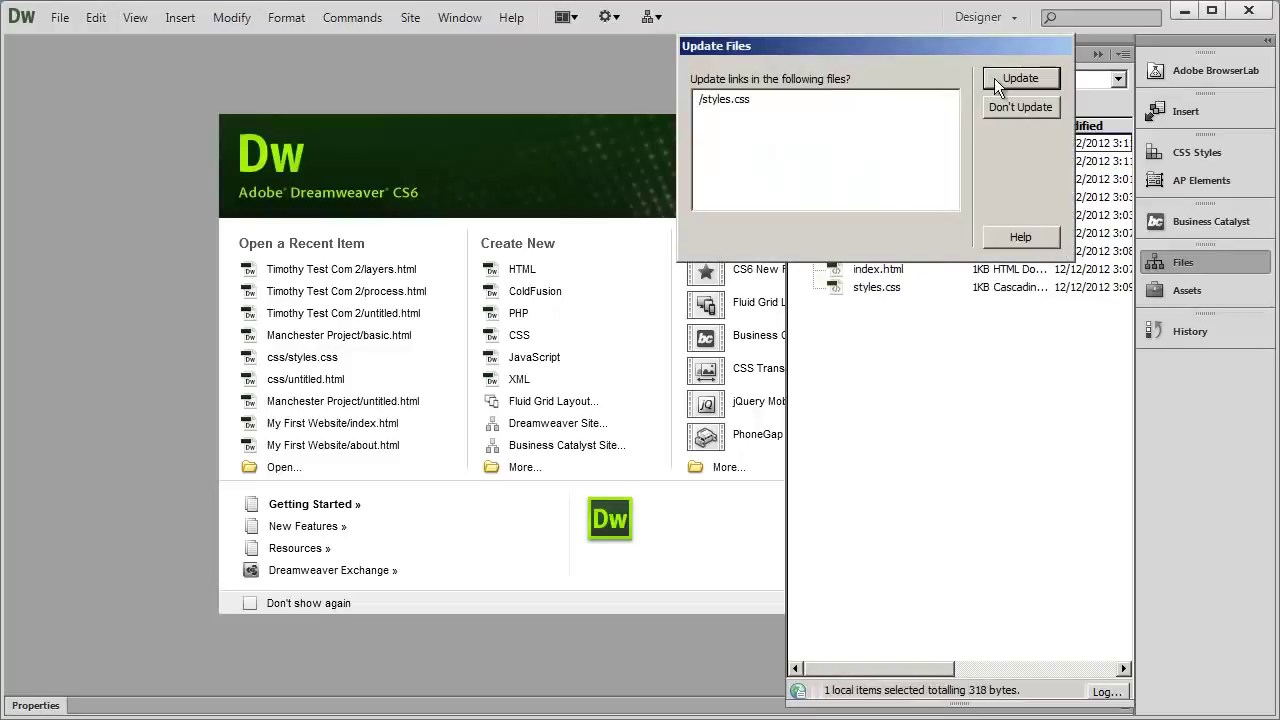
click(1016, 79)
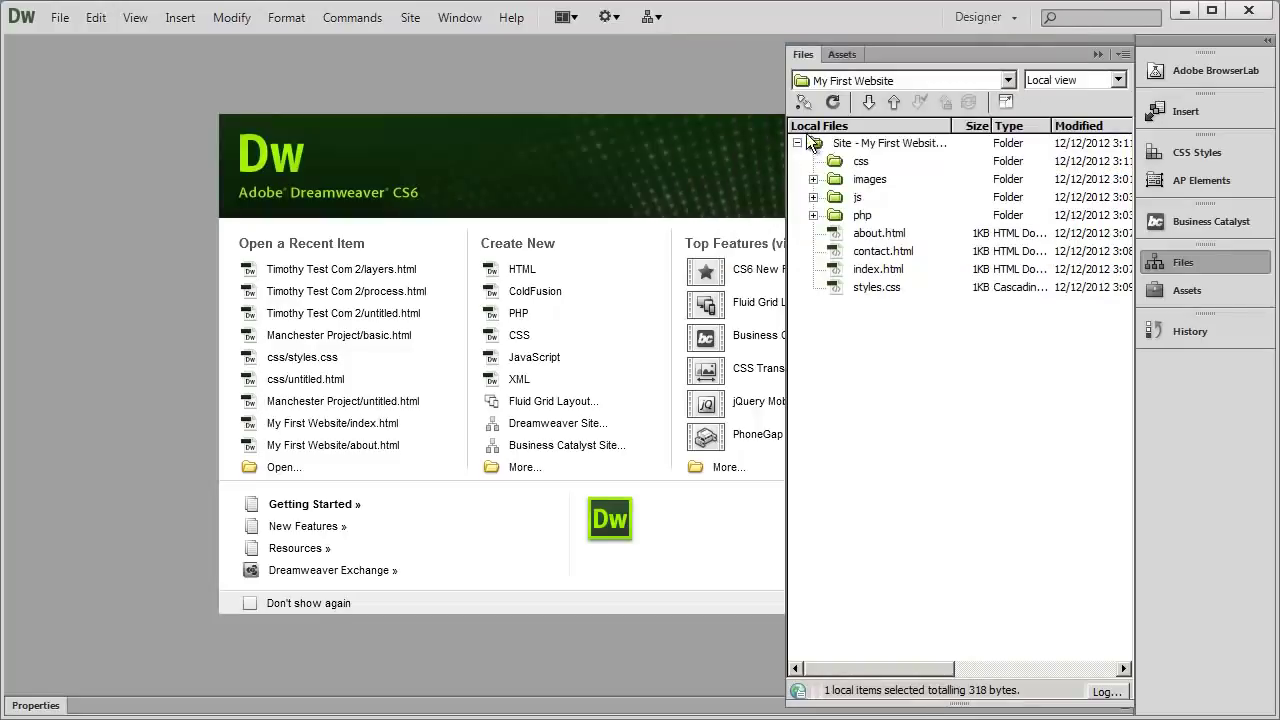
Move styles.css from the site root back into the css folder and update its links
click(882, 287)
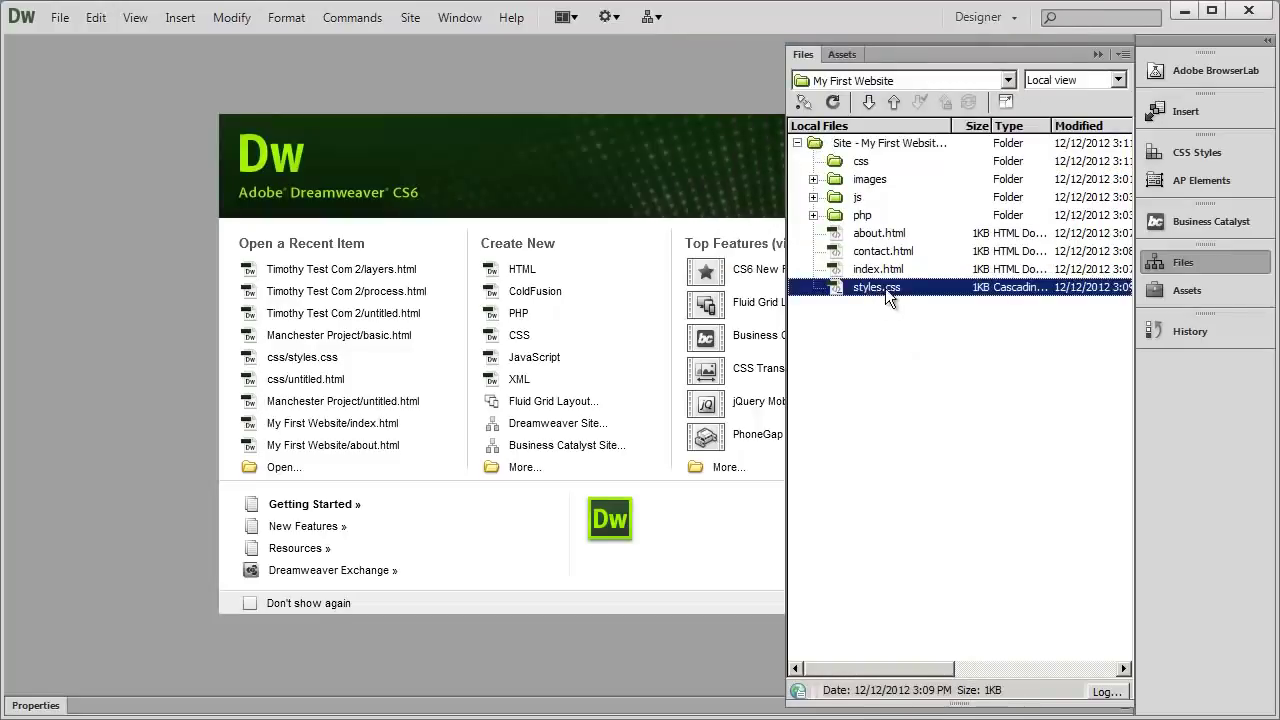
click(897, 145)
click(860, 162)
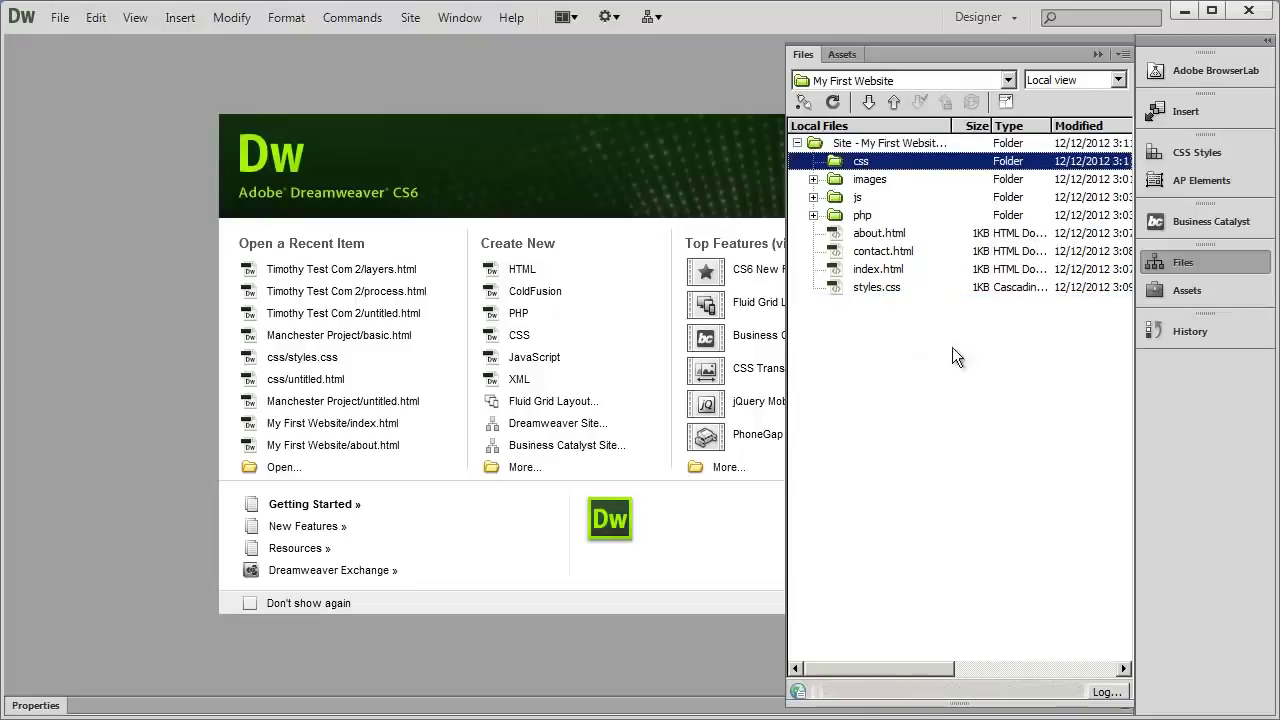
drag(873, 290, 839, 167)
click(978, 96)
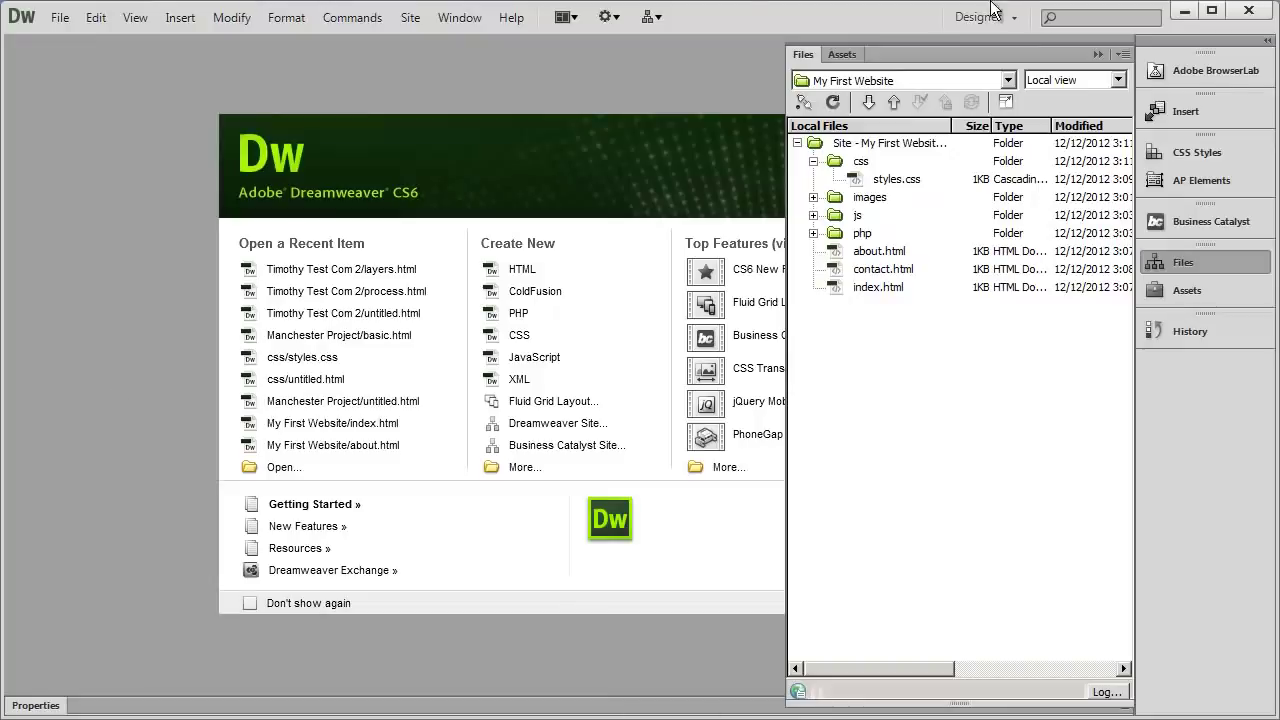
Collapse the css folder in the site's file tree
right_click(899, 142)
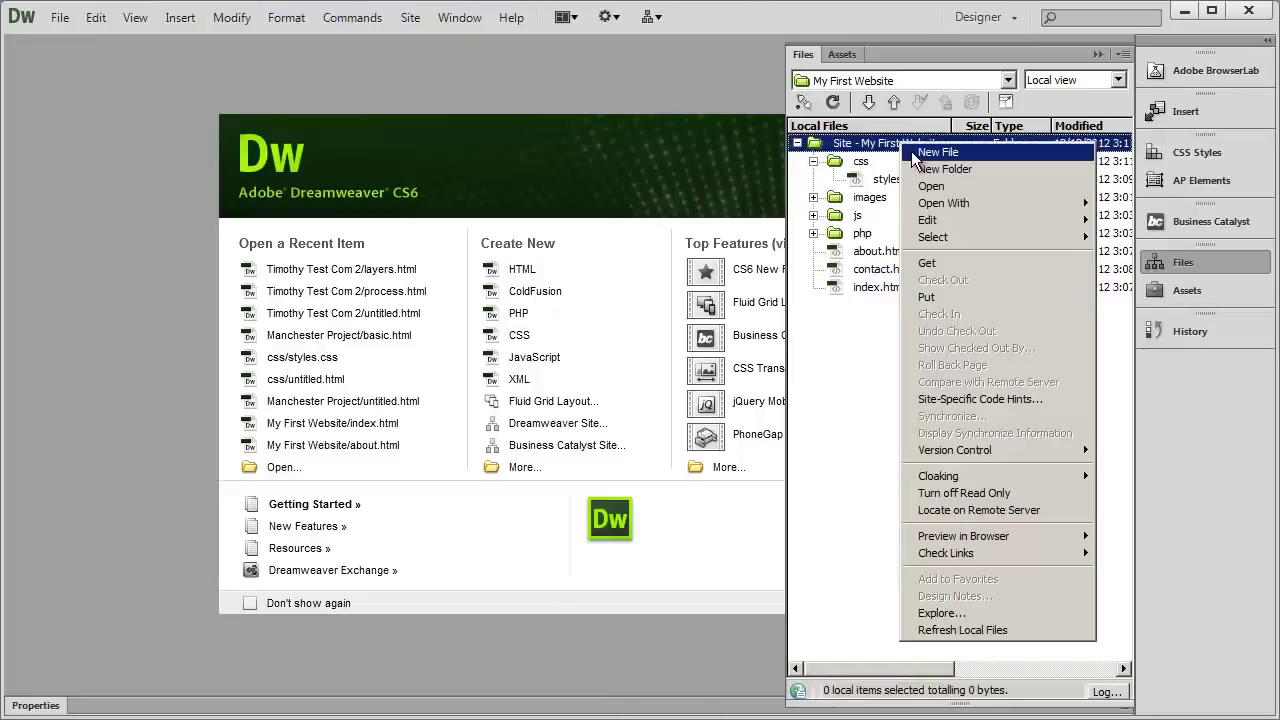
click(835, 392)
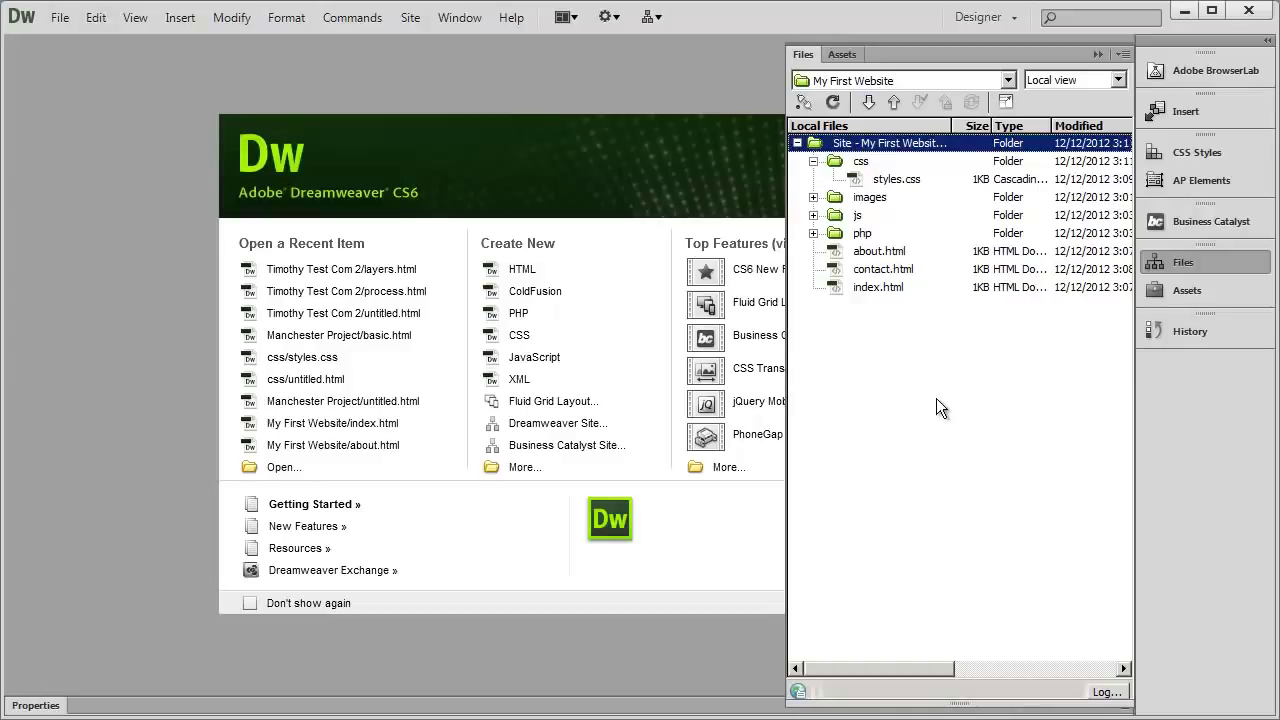
click(813, 161)
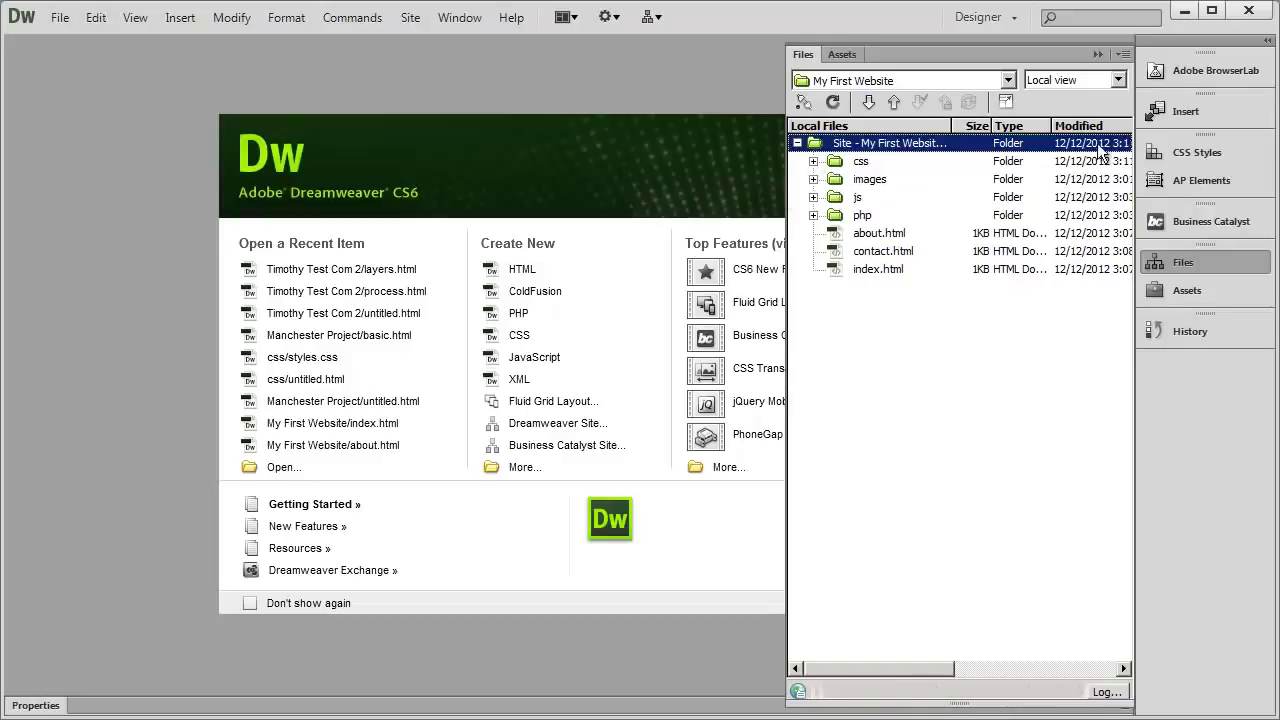